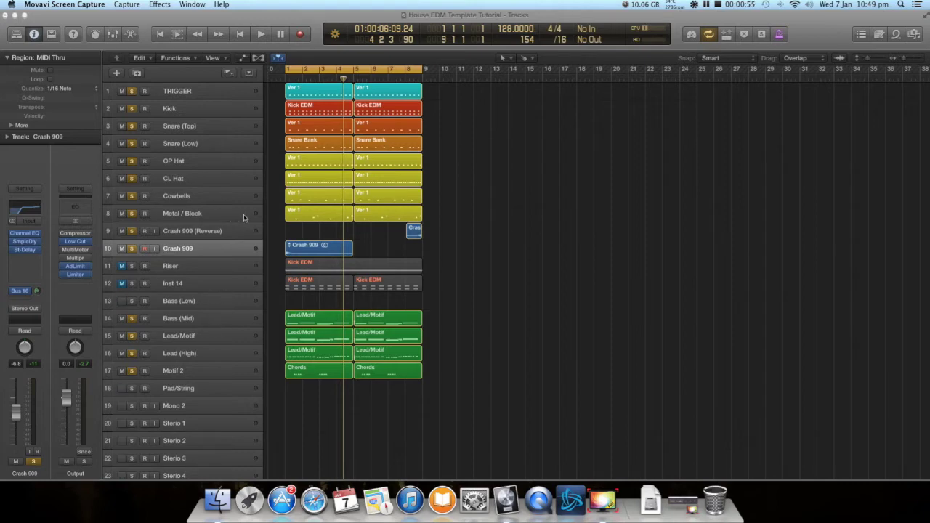
# Play the arrangement and turn off solo on the Lead (High), Lead/Motif, Bass (Mid) and Motif 2 tracks
pyautogui.click(447, 224)
pyautogui.press('Return')
pyautogui.press('space')
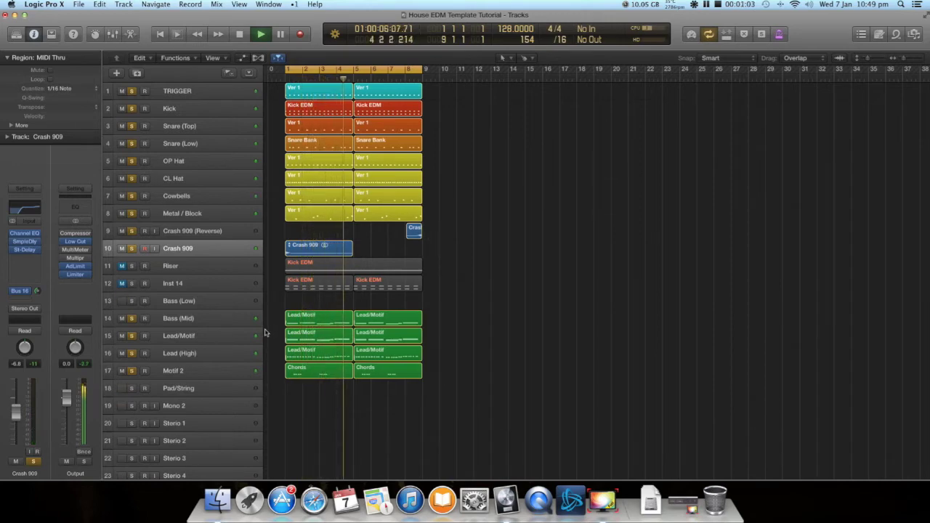
pyautogui.click(131, 354)
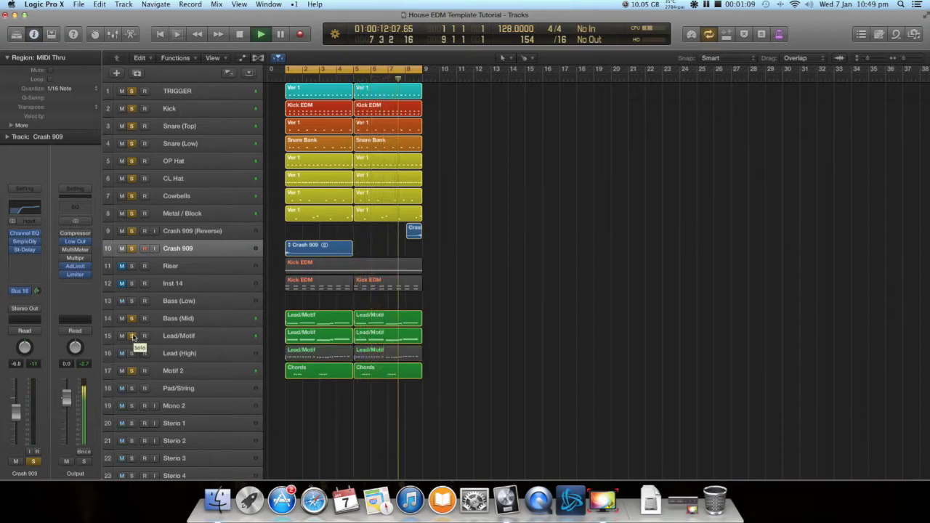
pyautogui.click(131, 336)
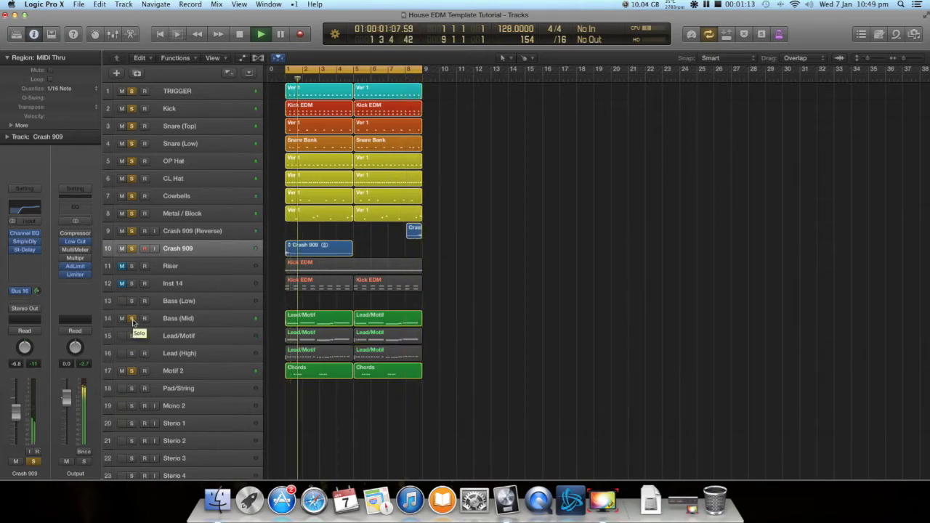
pyautogui.click(132, 319)
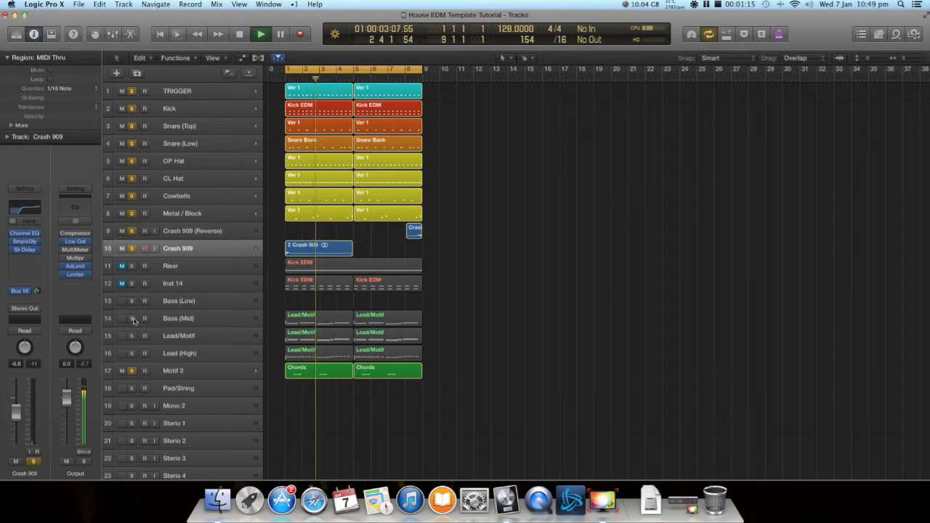
pyautogui.click(131, 371)
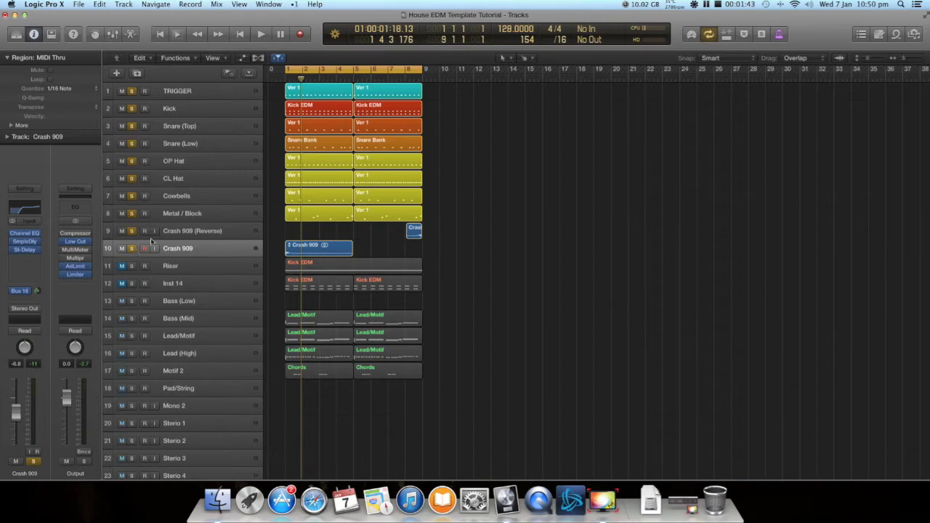
# Solo only the Kick track and select it with its two Kick EDM regions
pyautogui.click(133, 112)
pyautogui.keyDown('alt'); pyautogui.click(132, 110); pyautogui.keyUp('alt')
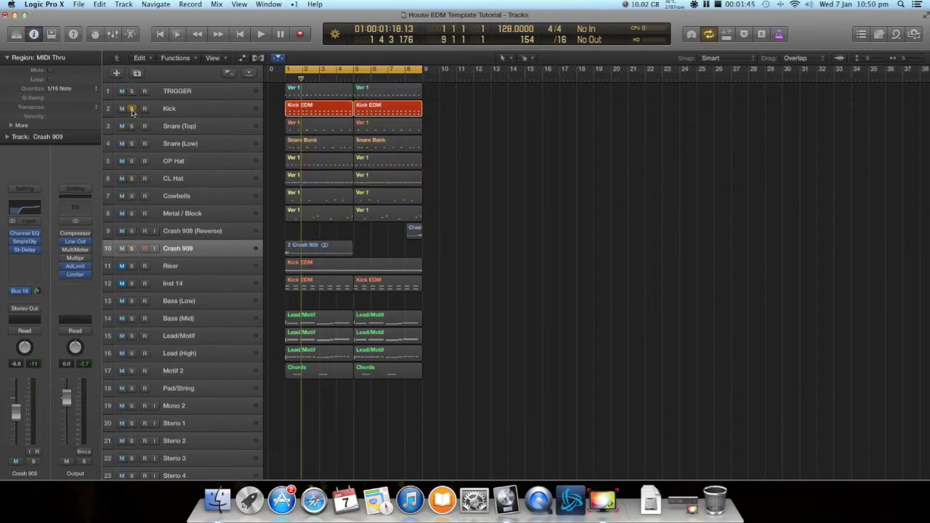
pyautogui.click(187, 108)
pyautogui.scroll(4, 350, 187)
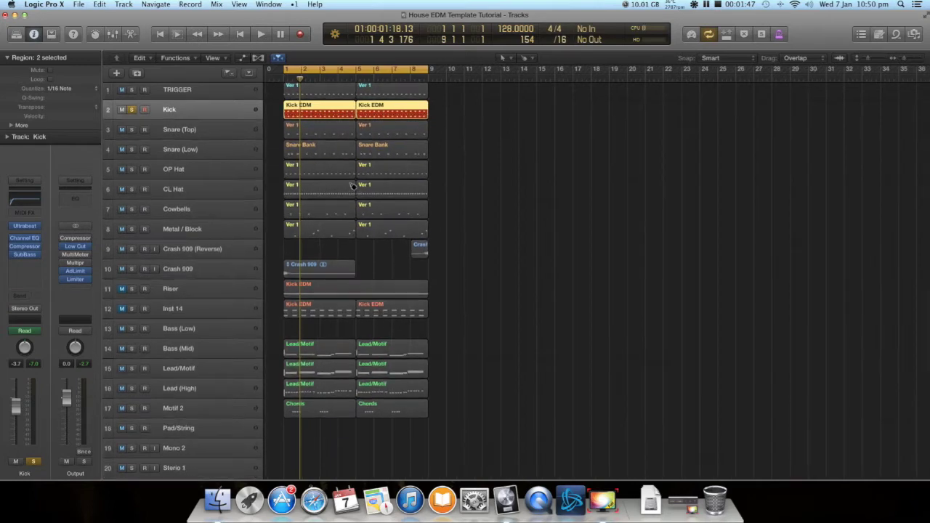
pyautogui.hscroll(-2, 350, 186)
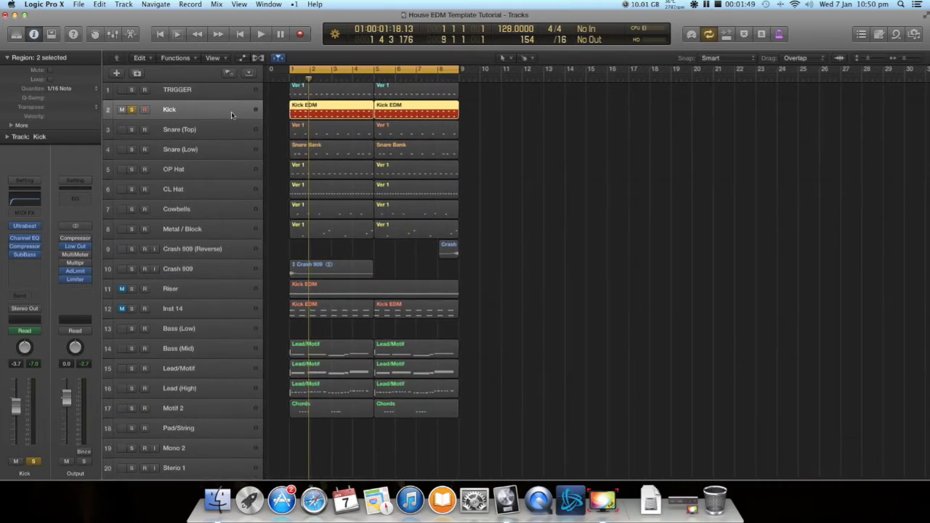
# Open the new track options for a Software Instrument and close them without creating a track
pyautogui.click(116, 73)
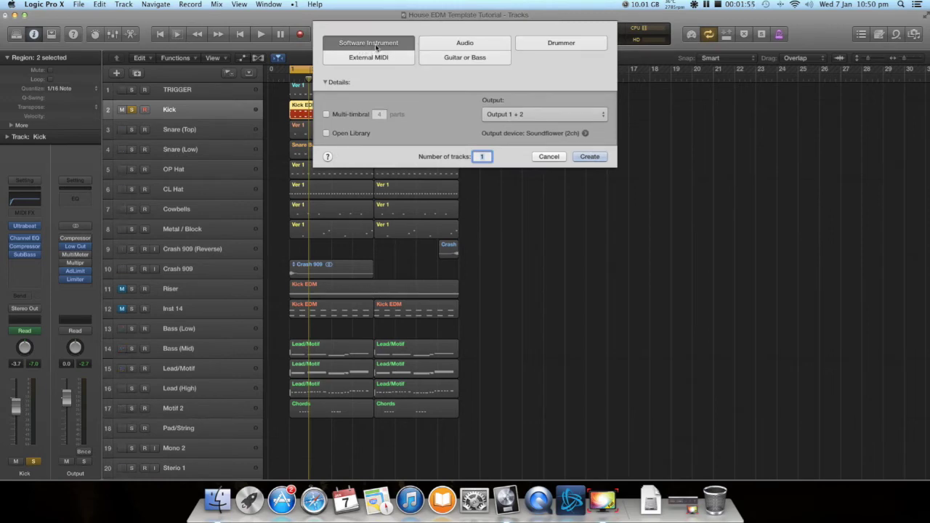
pyautogui.click(550, 157)
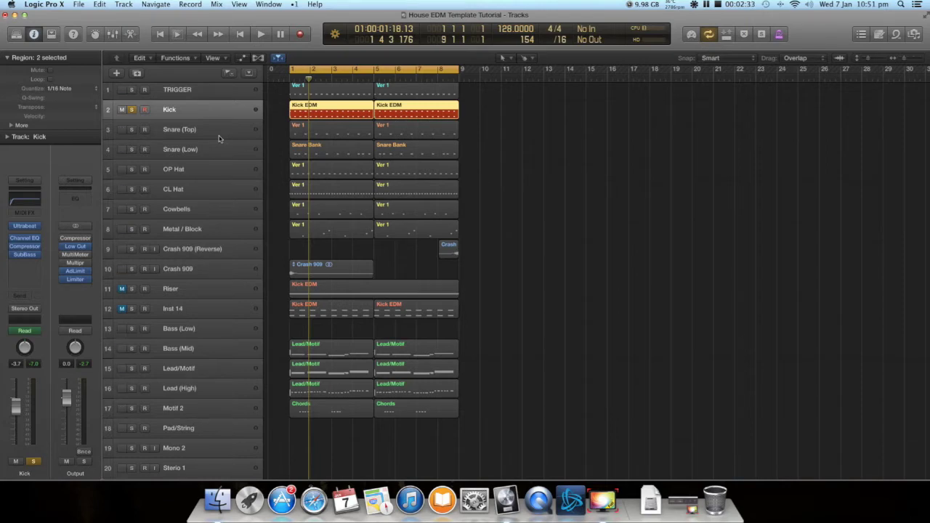
# Bypass the Channel EQ, Compressor and SubBass effects on the Kick channel
pyautogui.moveTo(29, 229)
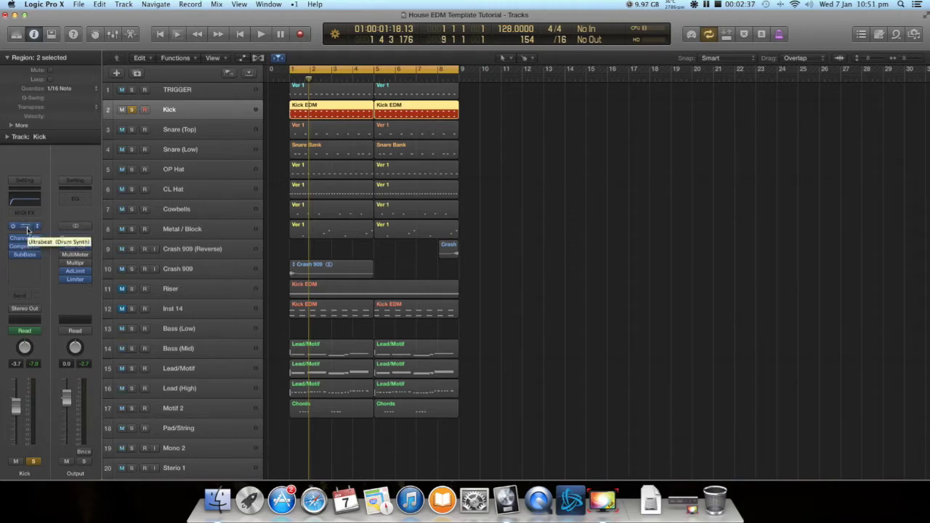
pyautogui.click(12, 239)
pyautogui.click(13, 247)
pyautogui.click(12, 256)
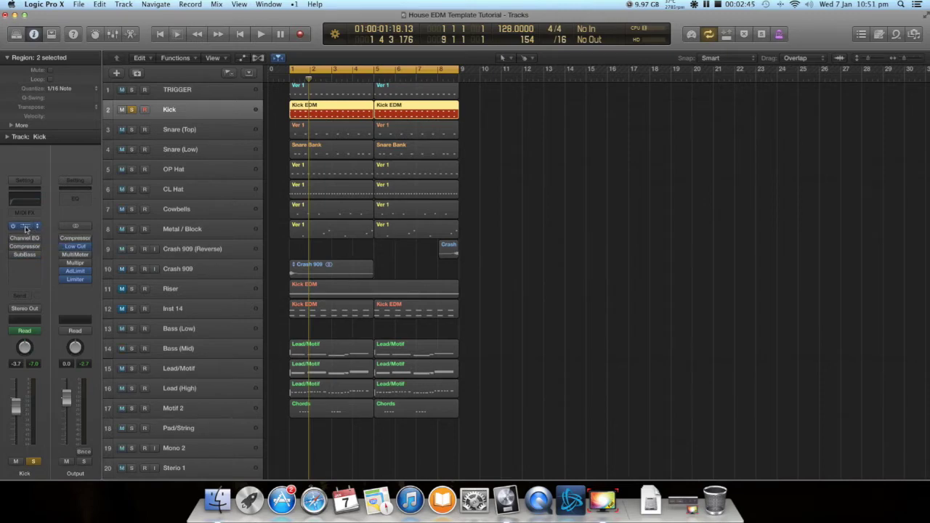
# Open the Kick track's Ultrabeat instrument beside the regions and browse its Drum Banks presets, keeping Kick Bank
pyautogui.click(26, 228)
pyautogui.moveTo(287, 43); pyautogui.dragTo(738, 50)
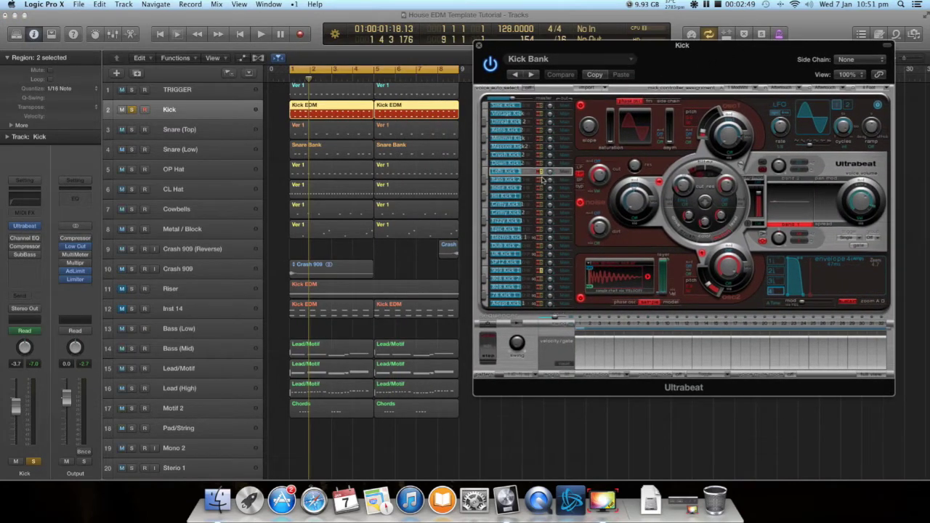
pyautogui.click(567, 61)
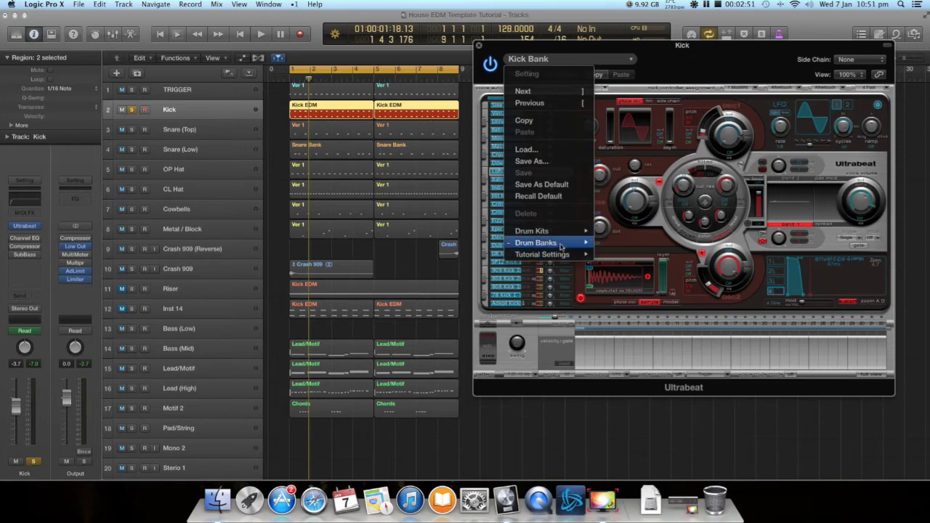
pyautogui.moveTo(563, 245)
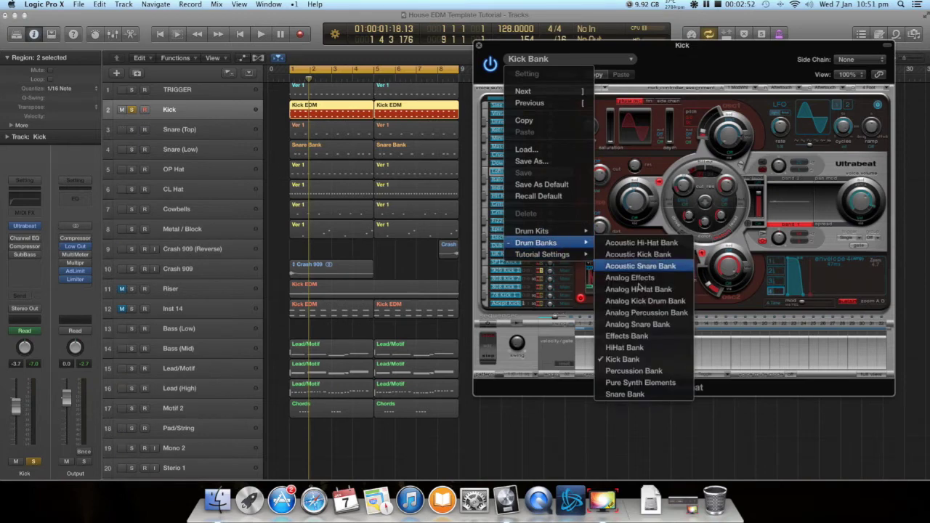
pyautogui.click(734, 345)
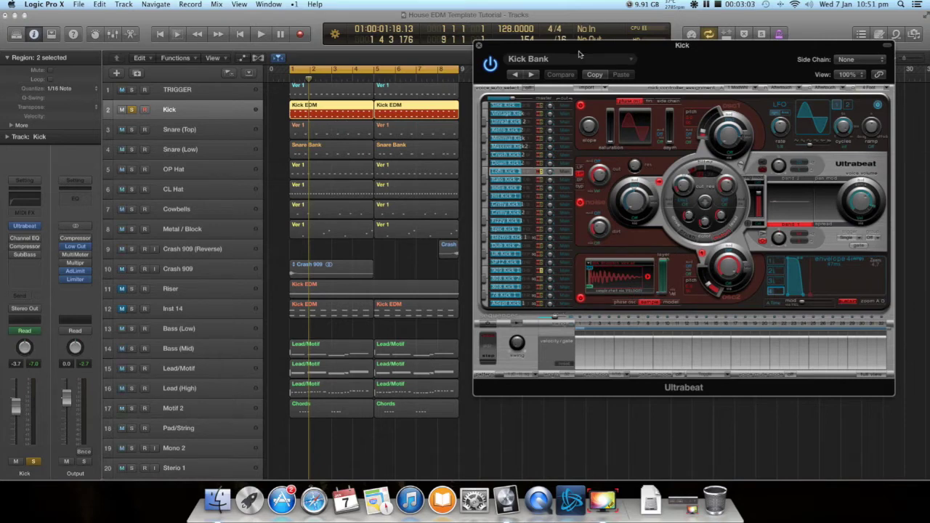
pyautogui.moveTo(588, 46); pyautogui.dragTo(590, 47)
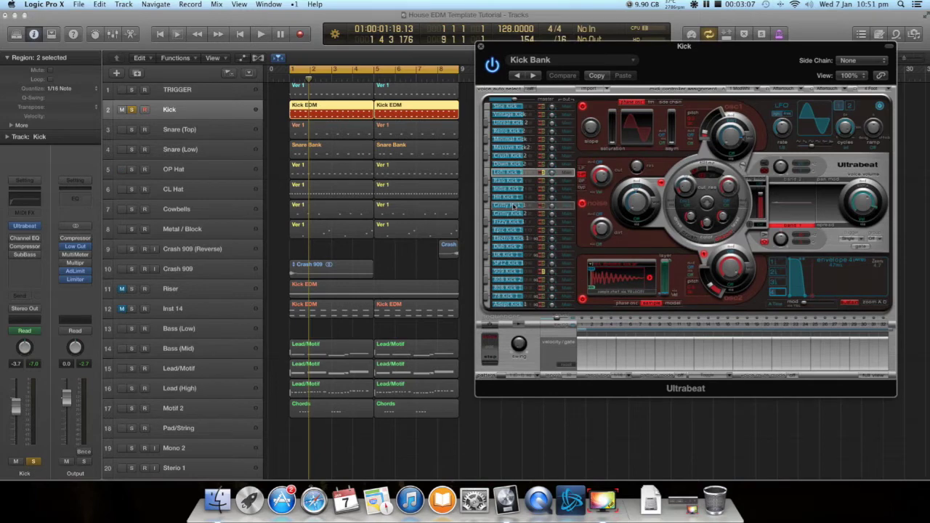
# Open the Kick EDM regions in the Piano Roll with the kick notes enlarged
pyautogui.doubleClick(346, 112)
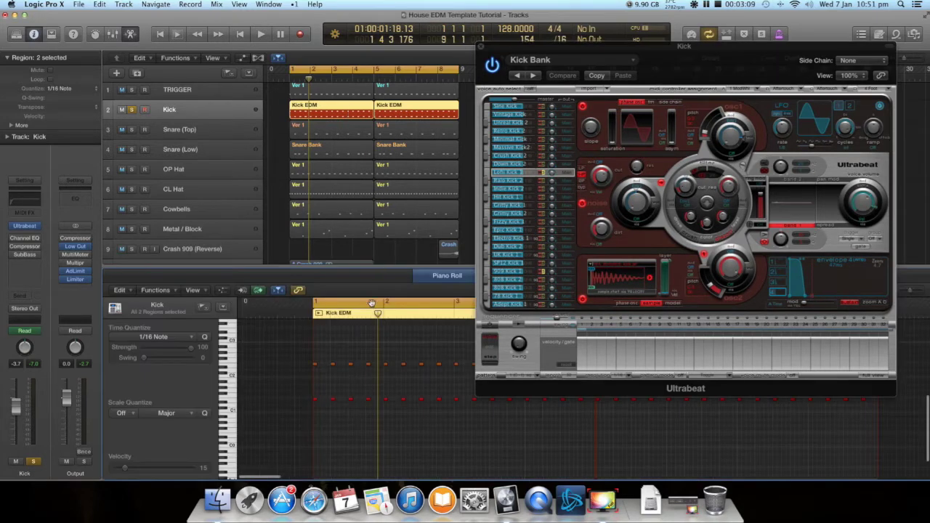
pyautogui.press('super+Down')
pyautogui.press('super+Right')
pyautogui.press('super+Right')
pyautogui.press('super+Down')
pyautogui.press('super+Right')
pyautogui.scroll(1, 395, 412)
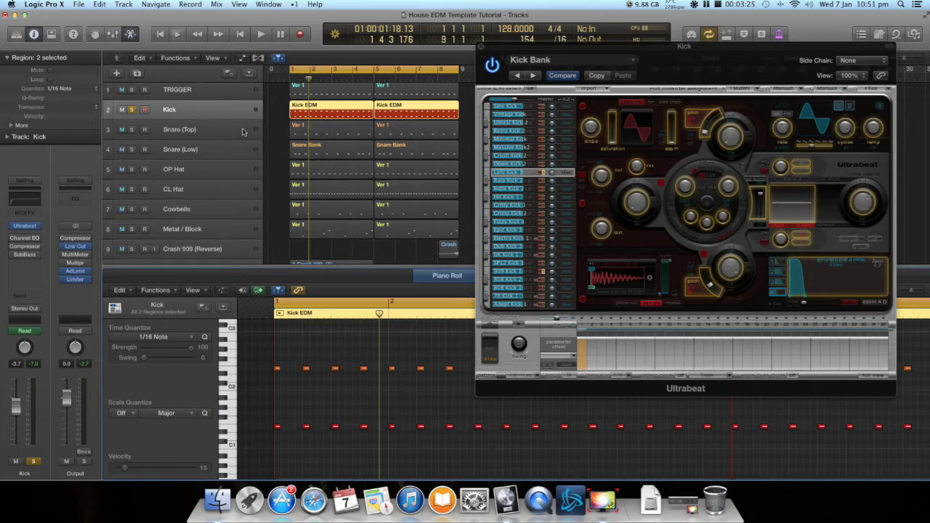
# Turn off solo for the LoFi kick in Ultrabeat, select the 909 kick and play the pattern briefly
pyautogui.click(543, 173)
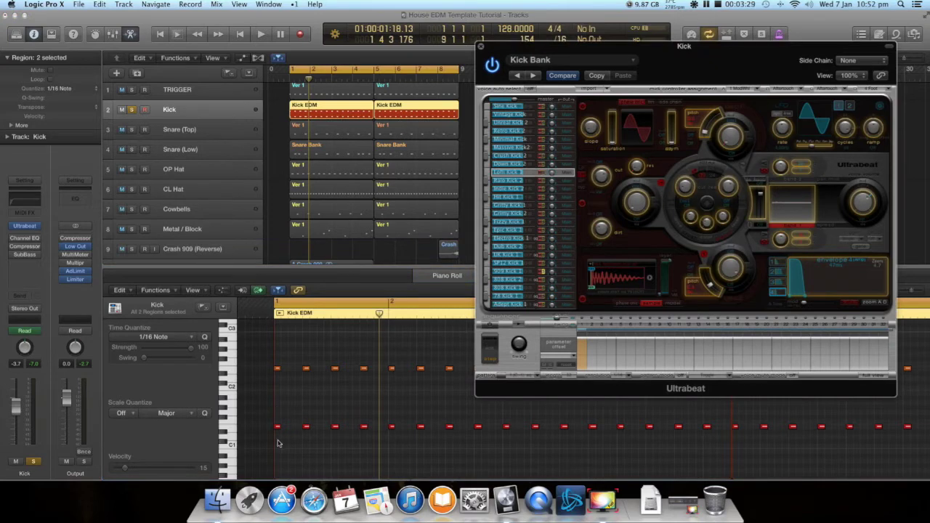
pyautogui.click(348, 419)
pyautogui.click(521, 272)
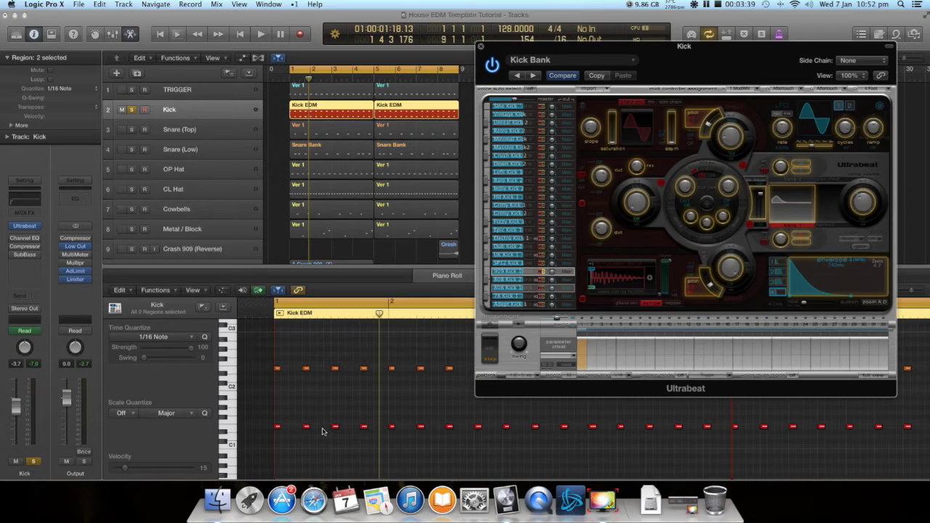
pyautogui.press('space')
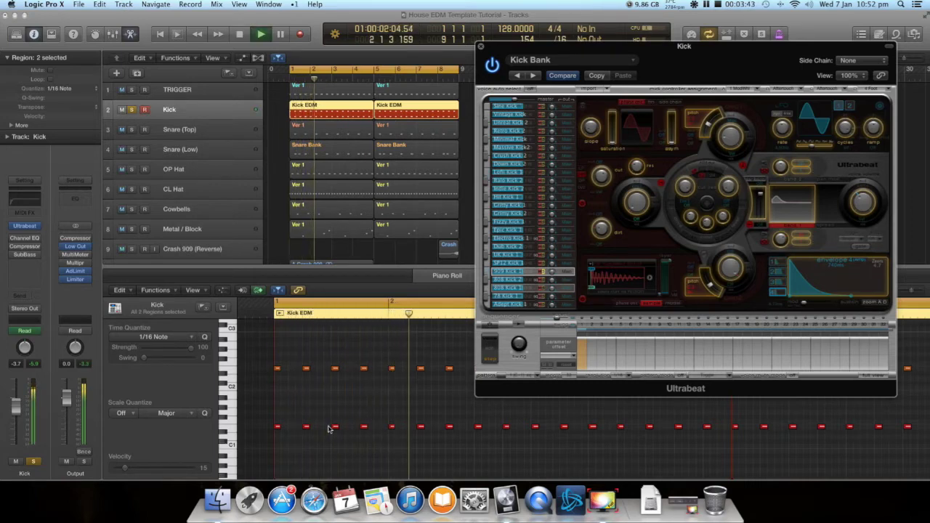
pyautogui.press('space')
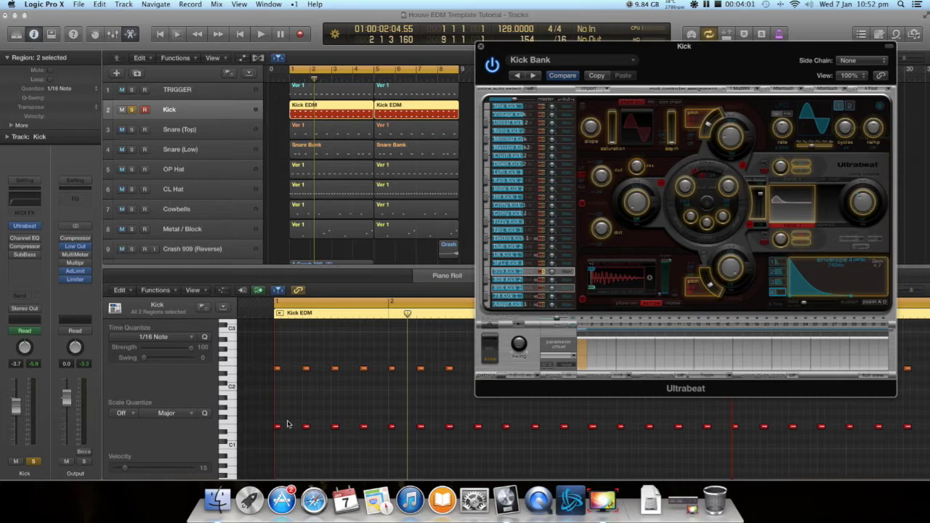
# Assign the Velocity Tool in the Piano Roll and raise the first lower-row kick note's velocity to 127
pyautogui.moveTo(561, 51); pyautogui.dragTo(722, 51)
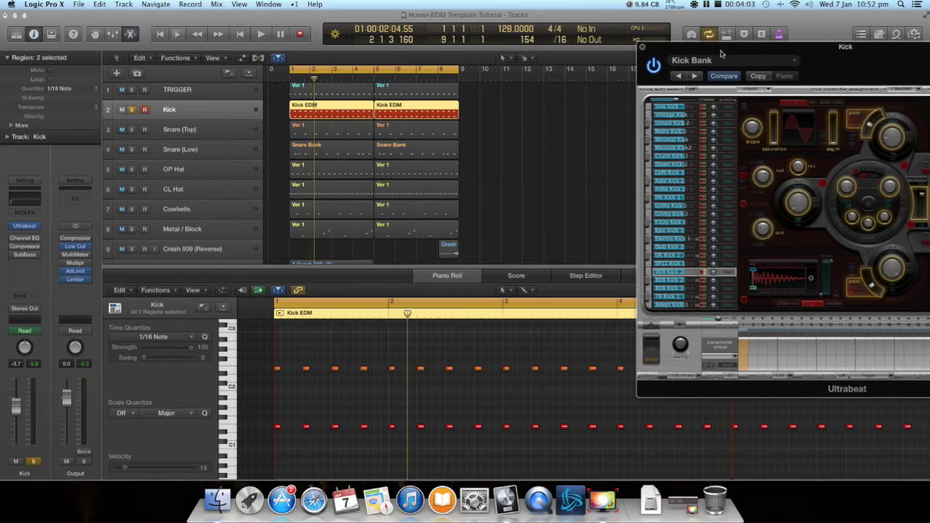
pyautogui.click(523, 290)
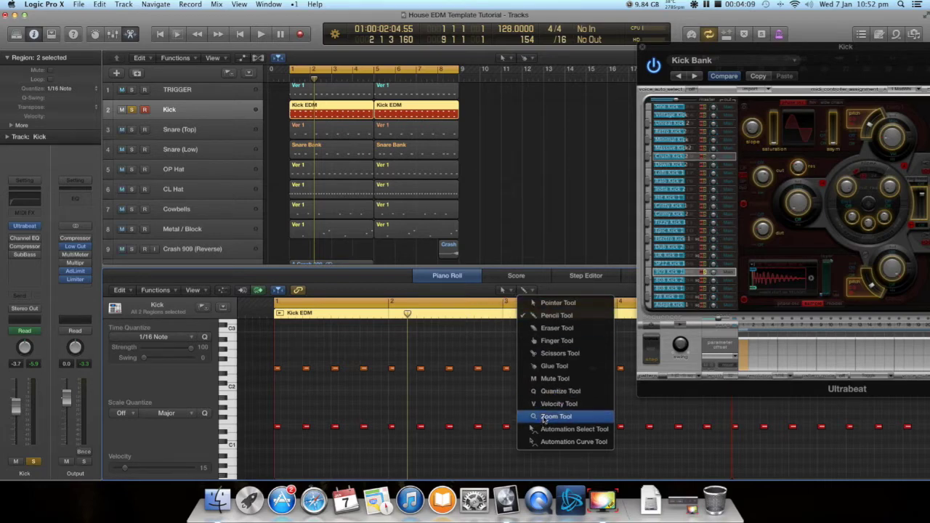
pyautogui.click(559, 405)
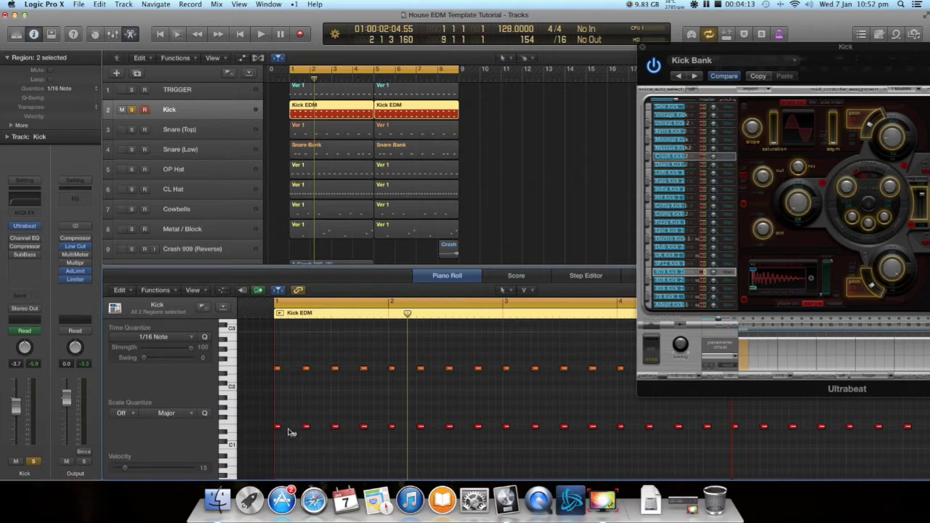
pyautogui.moveTo(277, 426); pyautogui.dragTo(282, 393)
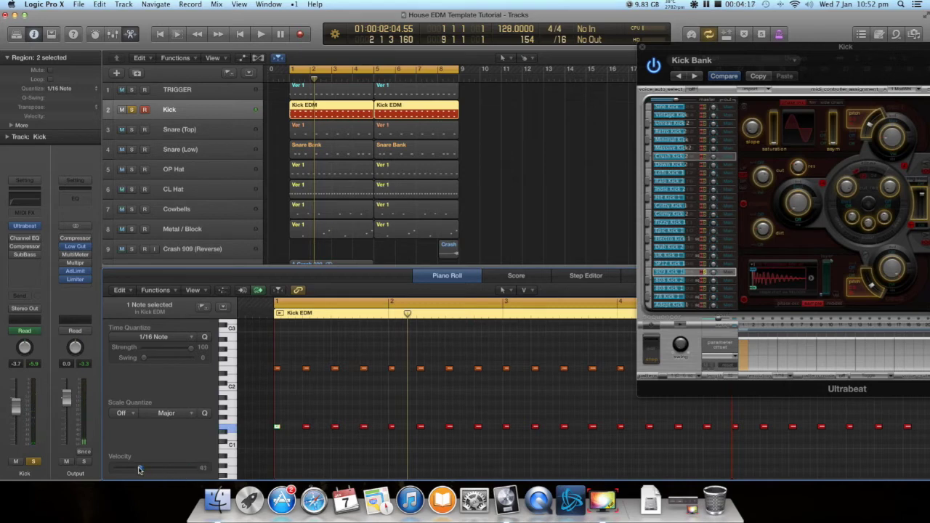
pyautogui.click(283, 453)
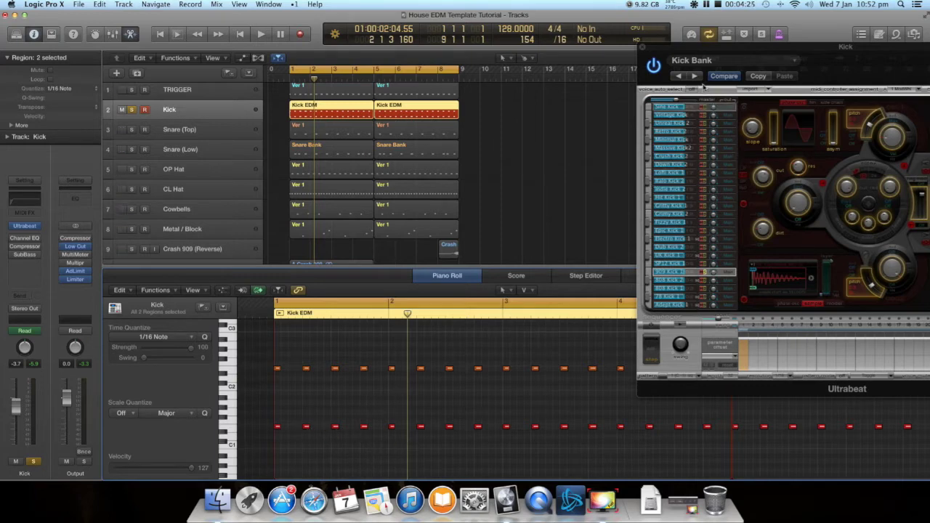
# Bring the whole Ultrabeat window back into view and listen to the 909 kick pattern
pyautogui.moveTo(734, 52); pyautogui.dragTo(573, 52)
pyautogui.press('space')
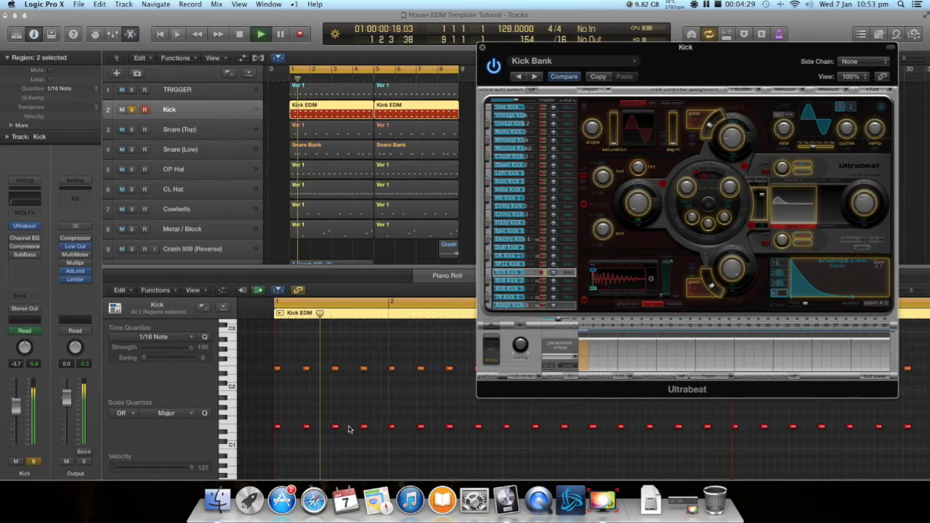
pyautogui.press('space')
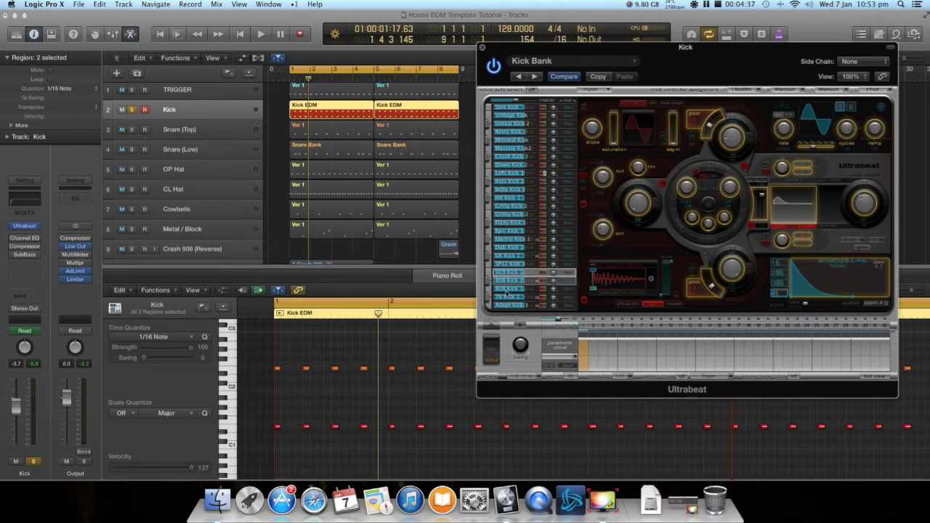
# Select the LoFi kick in Ultrabeat, turn off step mode and audition the kick pattern
pyautogui.click(522, 175)
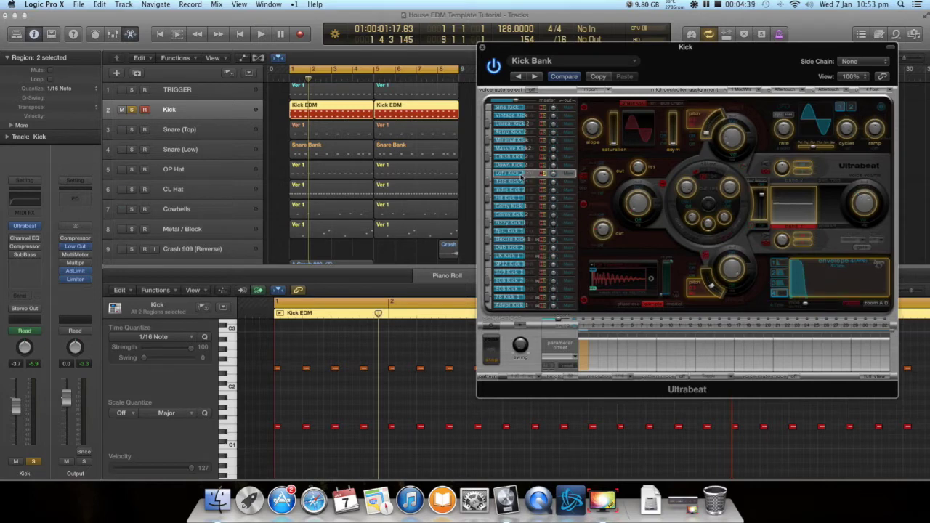
pyautogui.click(496, 343)
pyautogui.press('space')
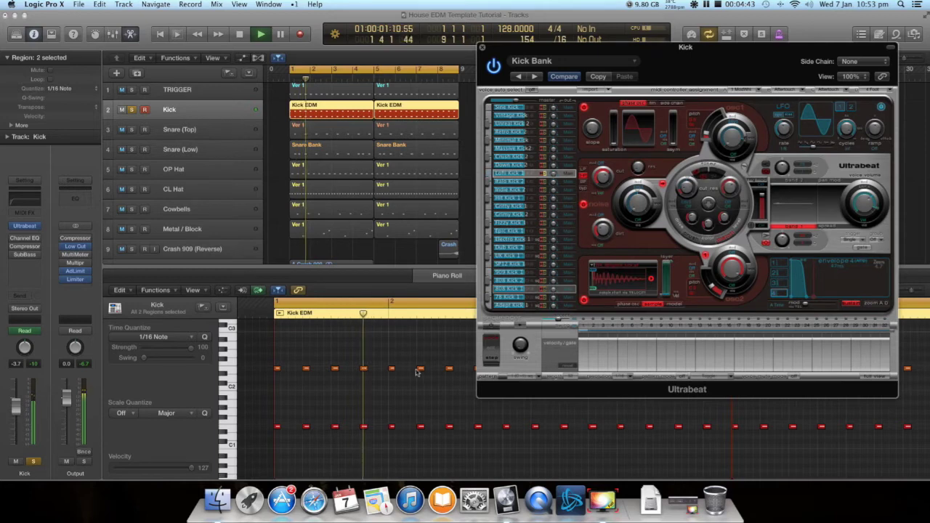
pyautogui.press('space')
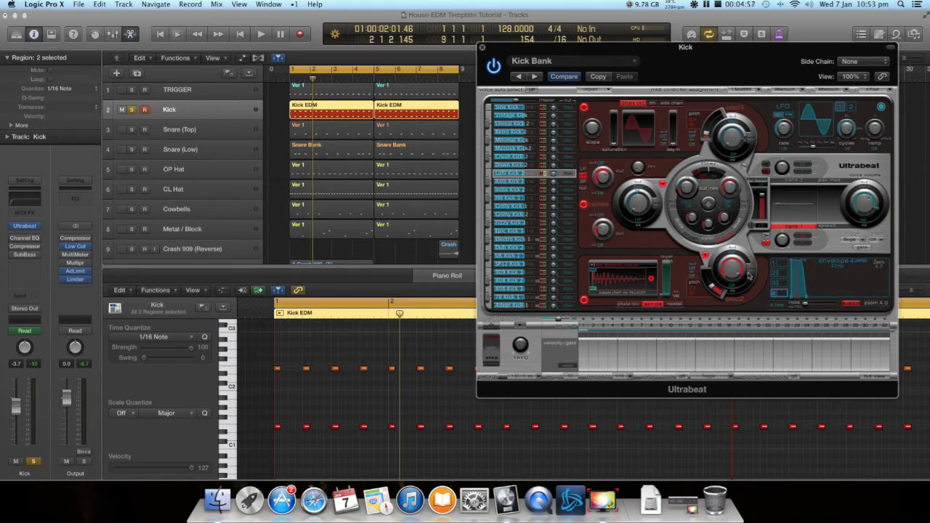
pyautogui.press('space')
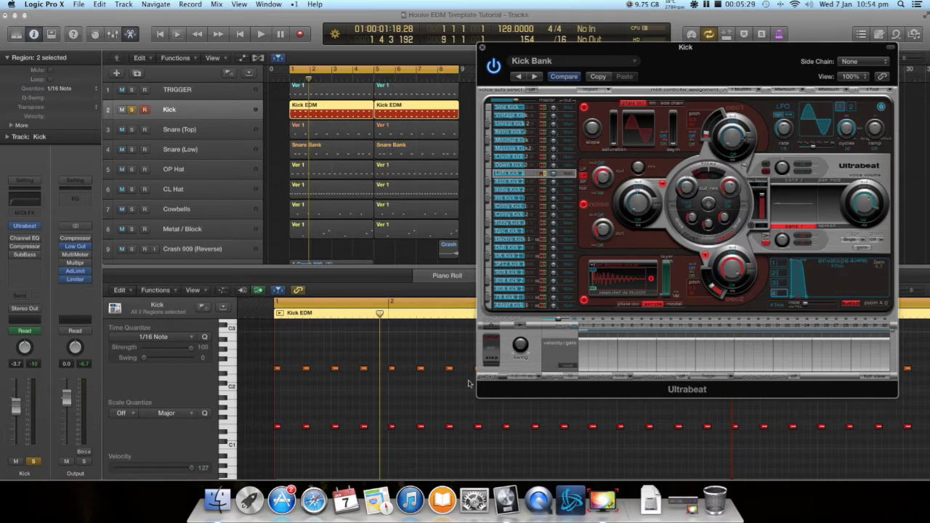
pyautogui.press('space')
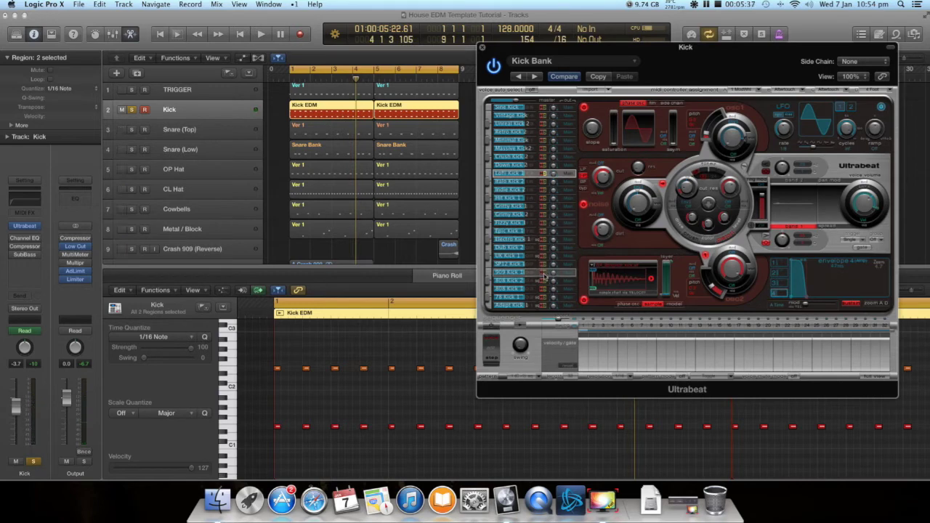
# Play the kick pattern briefly, inspect the 909 and LoFi kicks alternately in Ultrabeat, and close the instrument
pyautogui.press('space')
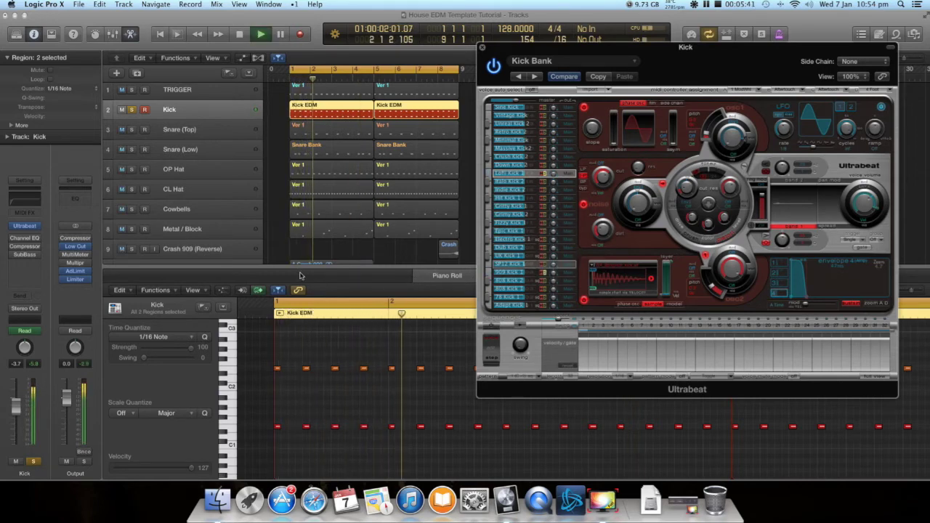
pyautogui.press('space')
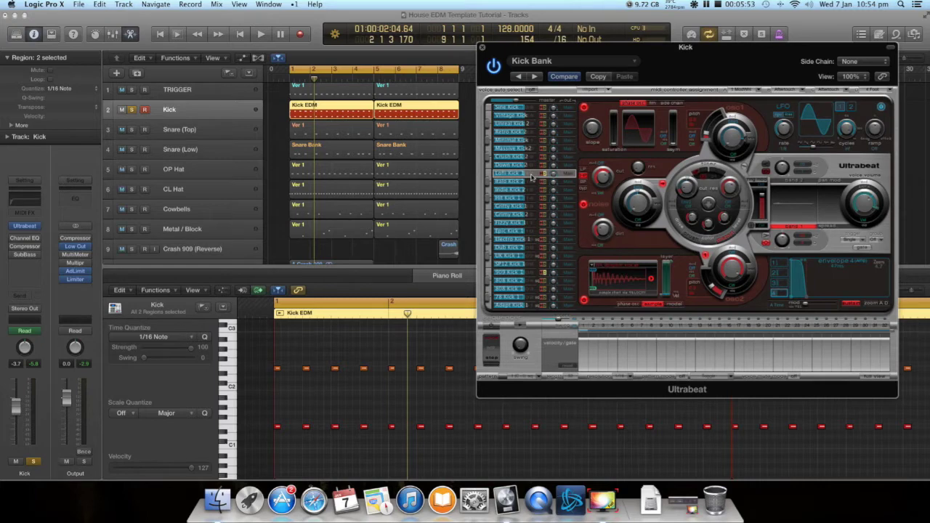
pyautogui.click(534, 274)
pyautogui.click(535, 175)
pyautogui.click(533, 273)
pyautogui.click(482, 48)
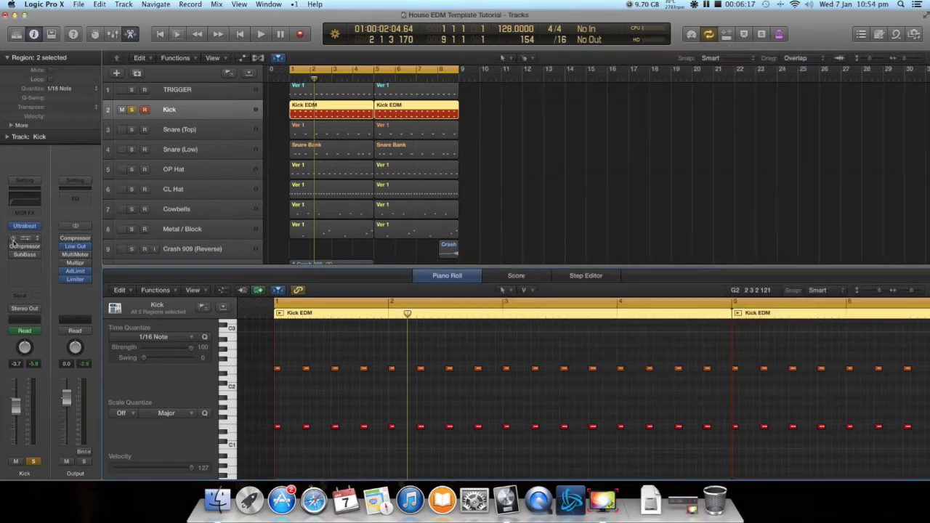
# Open the Kick track's Channel EQ to examine its low-cut curve, and close it
pyautogui.click(32, 202)
pyautogui.moveTo(175, 44); pyautogui.dragTo(526, 23)
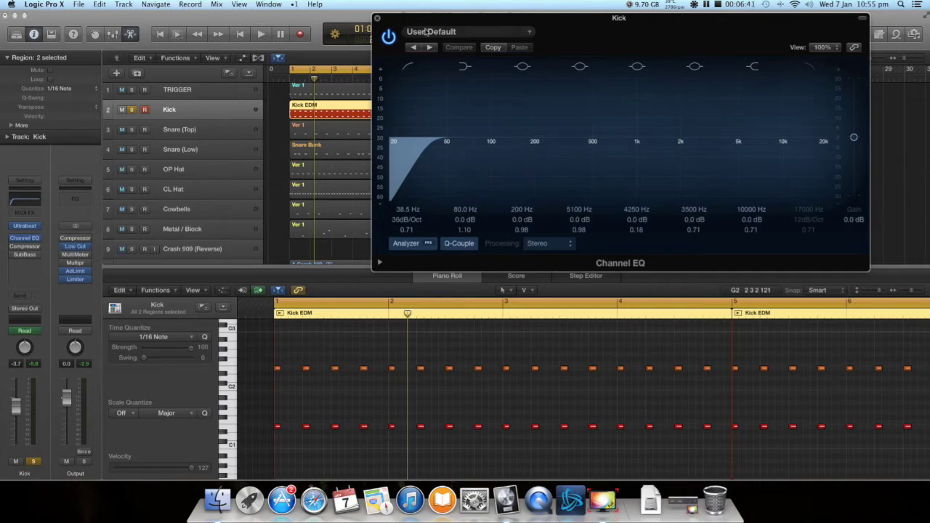
pyautogui.click(377, 19)
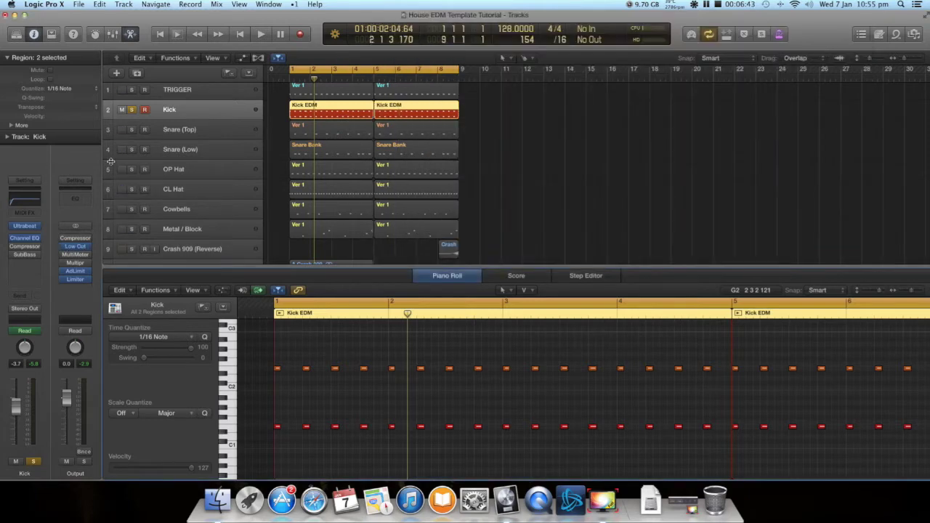
# Open the Kick track's Compressor and compare the kick with it bypassed and active during playback
pyautogui.click(25, 247)
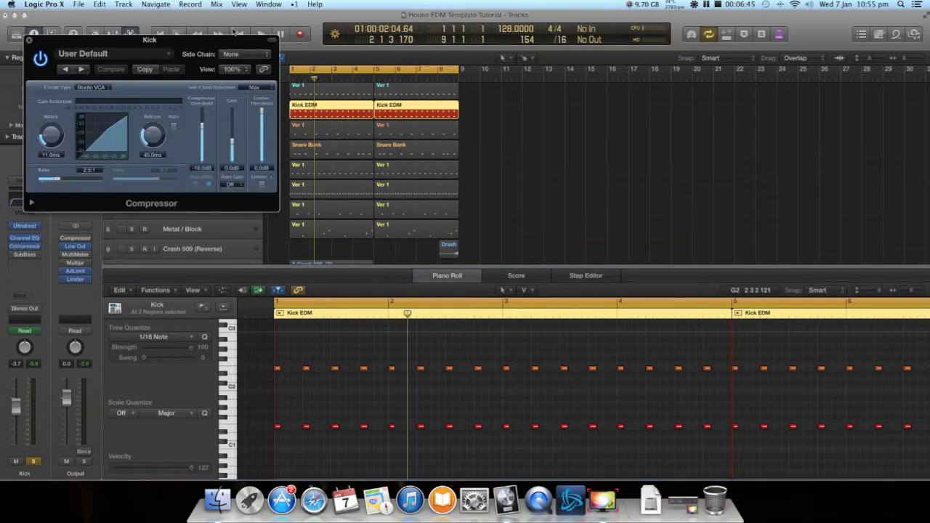
pyautogui.moveTo(178, 40); pyautogui.dragTo(634, 64)
pyautogui.click(496, 84)
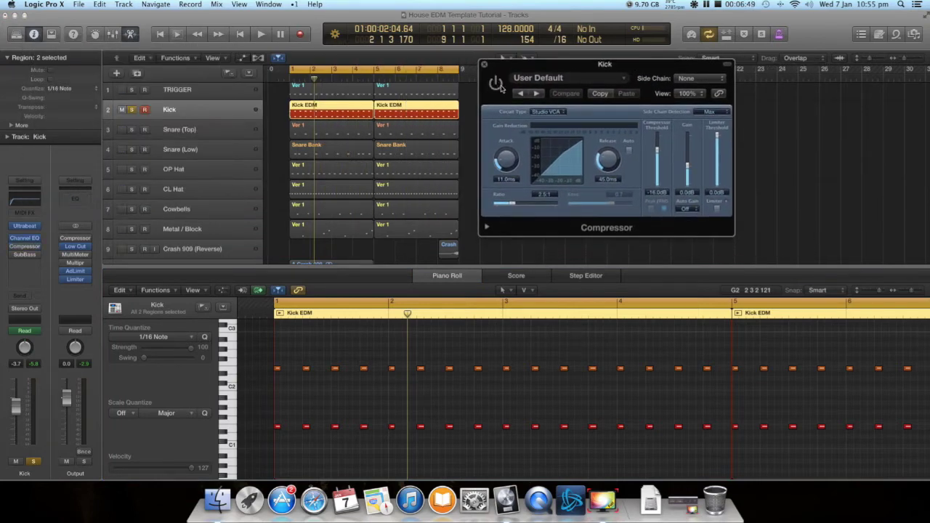
pyautogui.press('space')
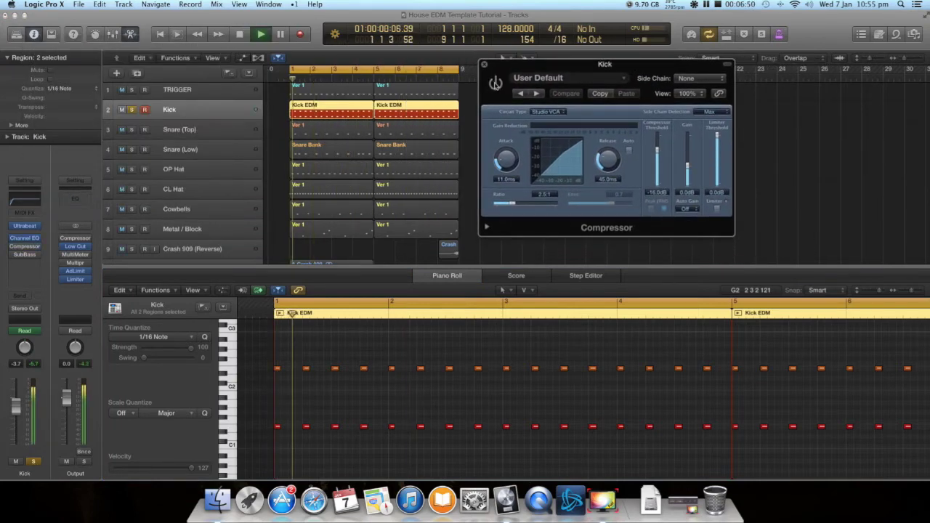
pyautogui.click(496, 84)
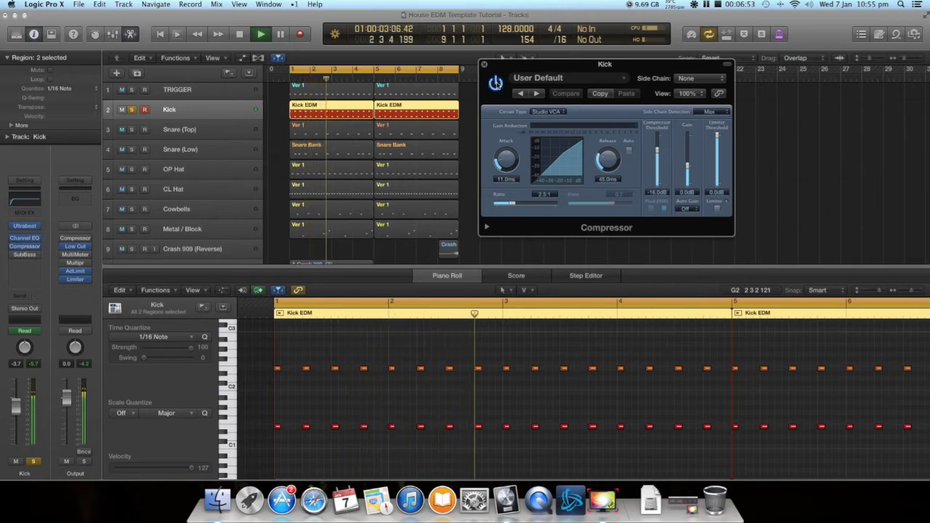
pyautogui.click(497, 85)
pyautogui.click(497, 85)
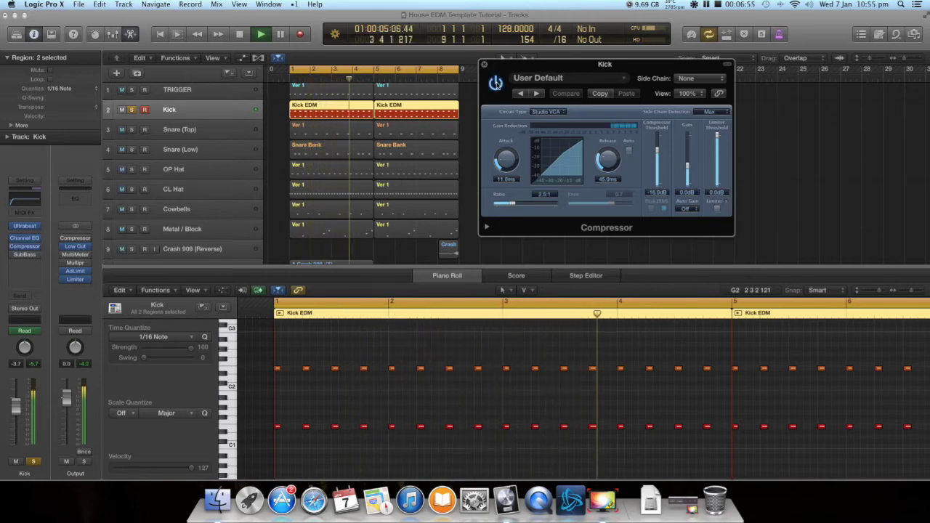
pyautogui.press('space')
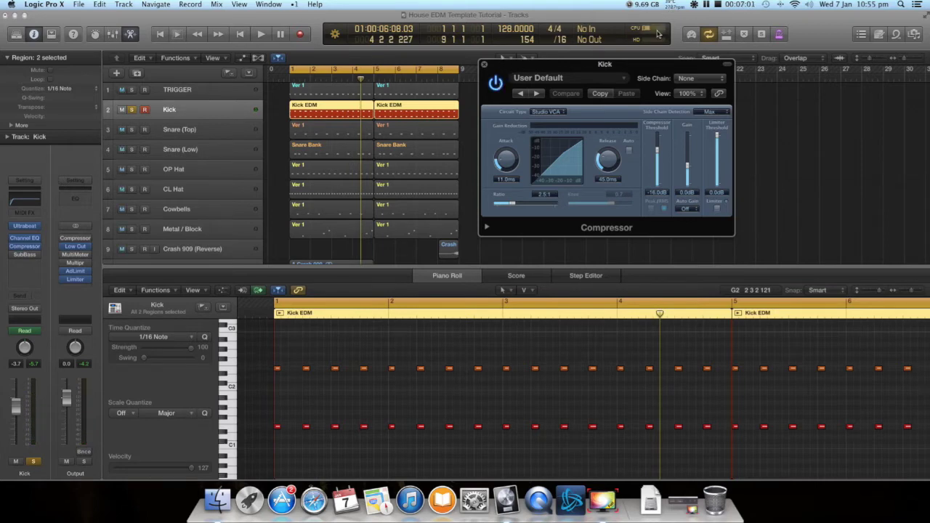
# Review the Compressor's available circuit types and keep Studio VCA
pyautogui.moveTo(640, 65)
pyautogui.mouseDown()
pyautogui.moveTo(719, 66)
pyautogui.moveTo(656, 65)
pyautogui.mouseUp()
pyautogui.click(574, 112)
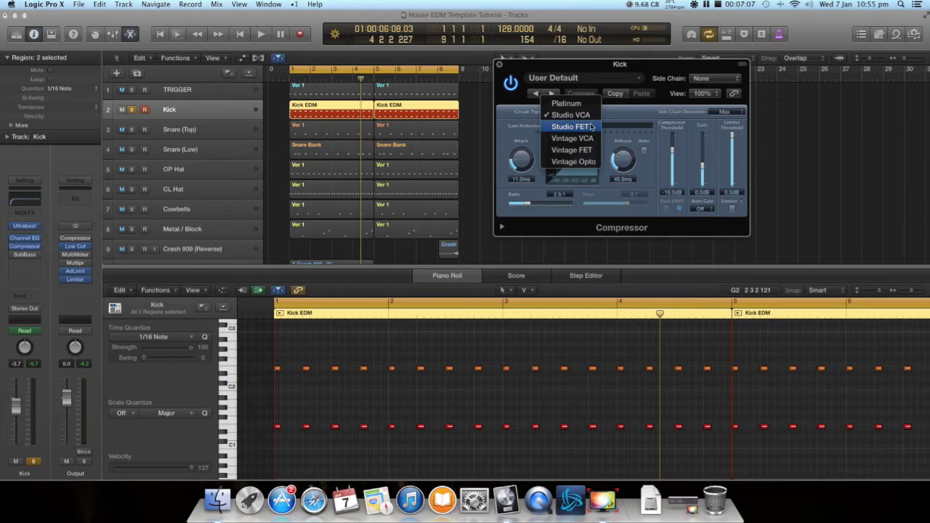
pyautogui.click(615, 115)
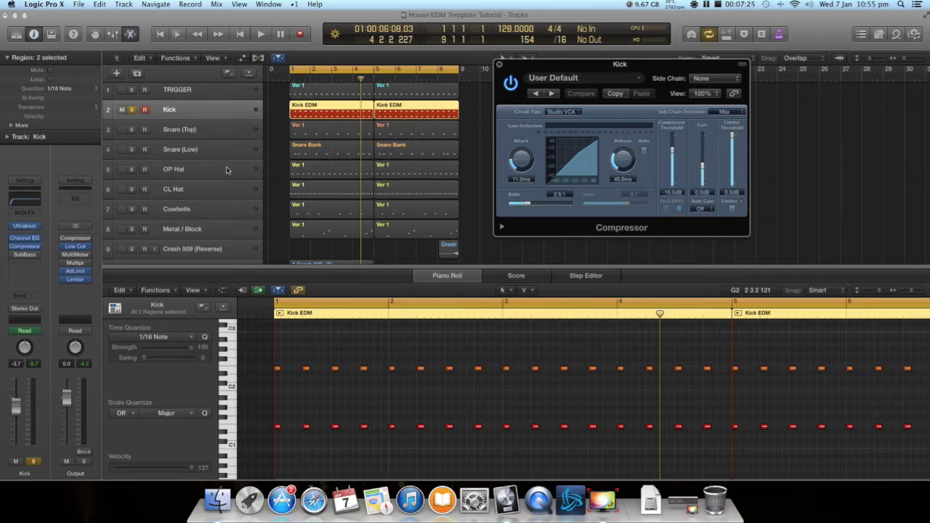
# Open the Kick track's SubBass beside the Compressor and enable its Deep Club Kick setting while playing the kick
pyautogui.click(13, 256)
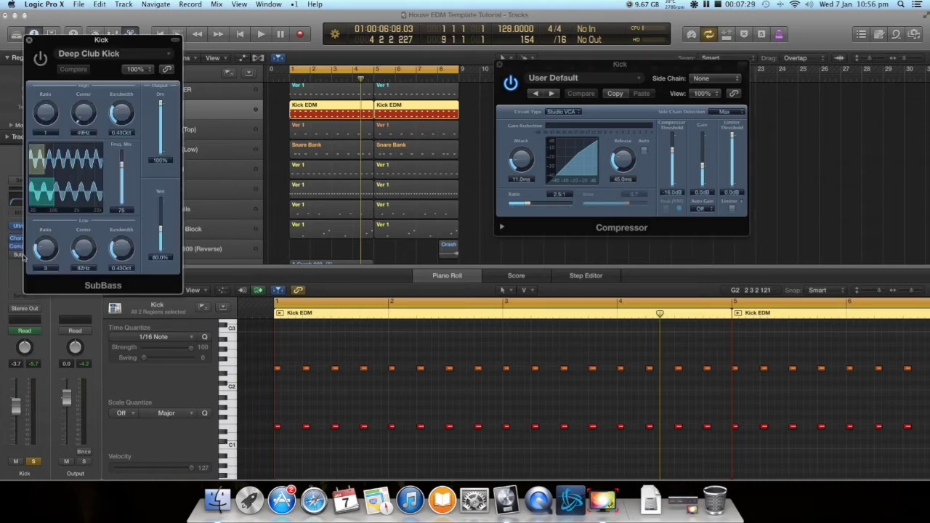
pyautogui.moveTo(127, 40); pyautogui.dragTo(862, 67)
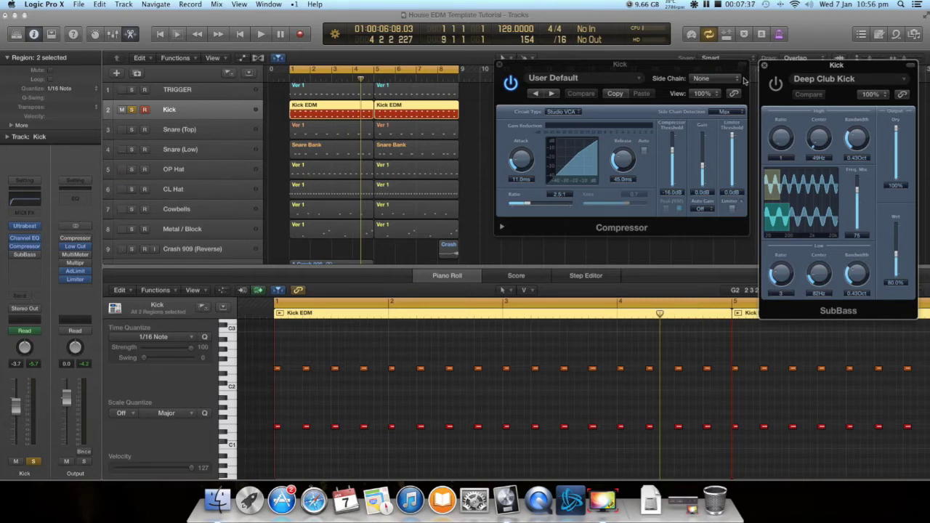
pyautogui.press('space')
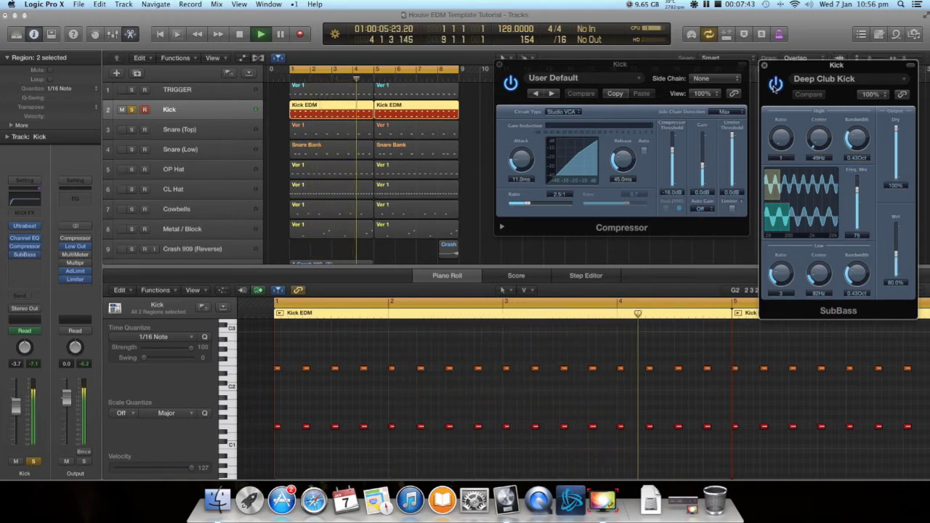
pyautogui.press('space')
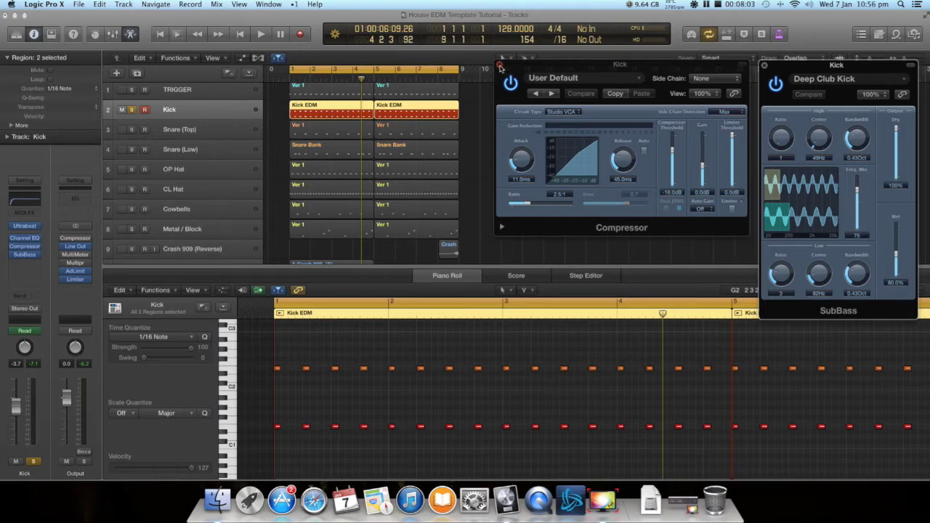
# Close the Compressor and SubBass windows, deselect the kick regions and play the processed kick briefly
pyautogui.click(500, 67)
pyautogui.click(763, 67)
pyautogui.click(521, 168)
pyautogui.press('space')
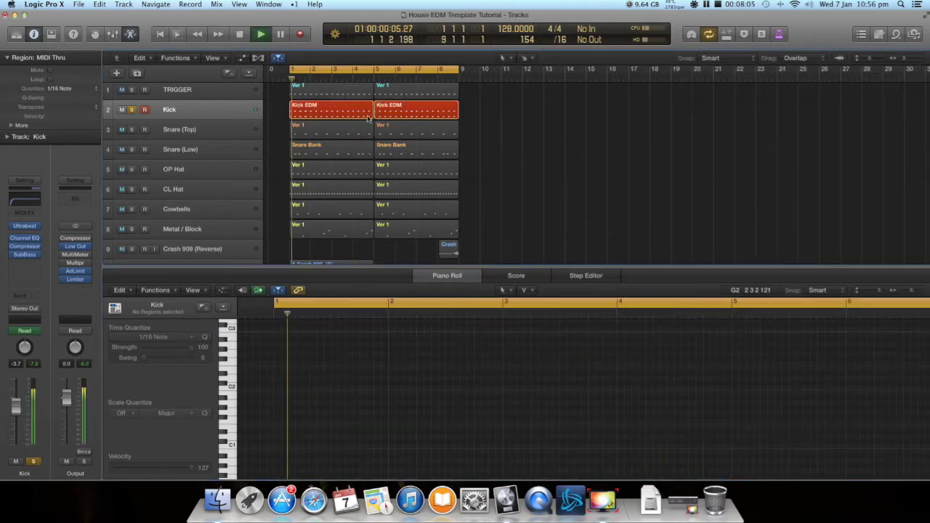
pyautogui.press('space')
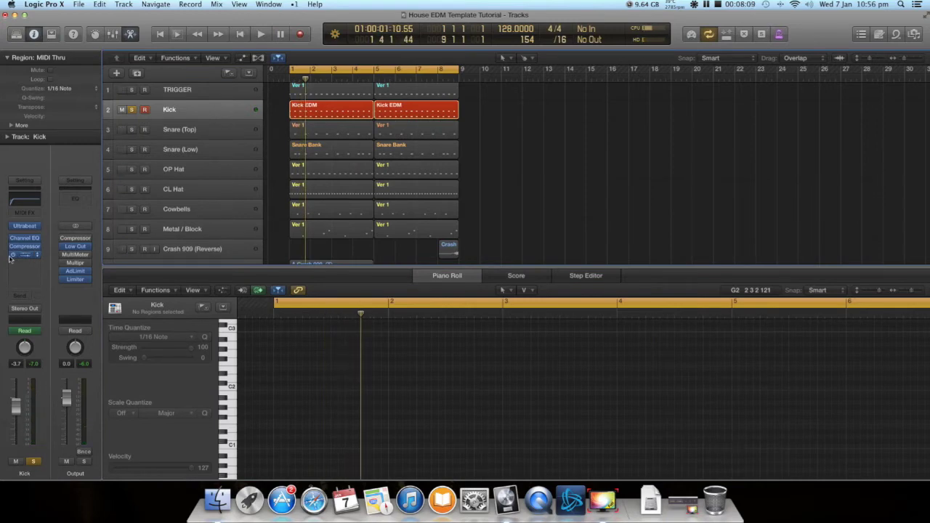
# Reopen Ultrabeat on the Kick track, compare the LoFi and 909 kick settings, and close it
pyautogui.click(26, 226)
pyautogui.moveTo(571, 49); pyautogui.dragTo(573, 30)
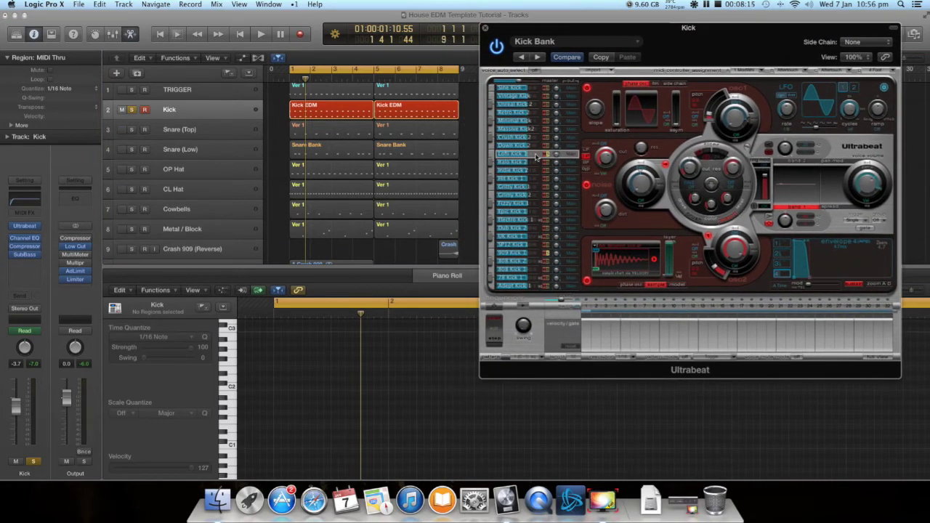
pyautogui.scroll(-3, 380, 171)
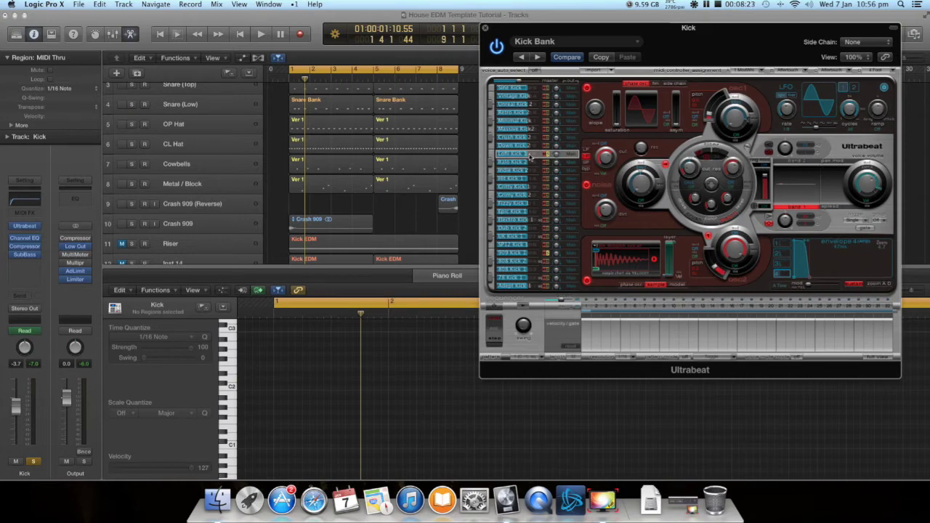
pyautogui.click(531, 254)
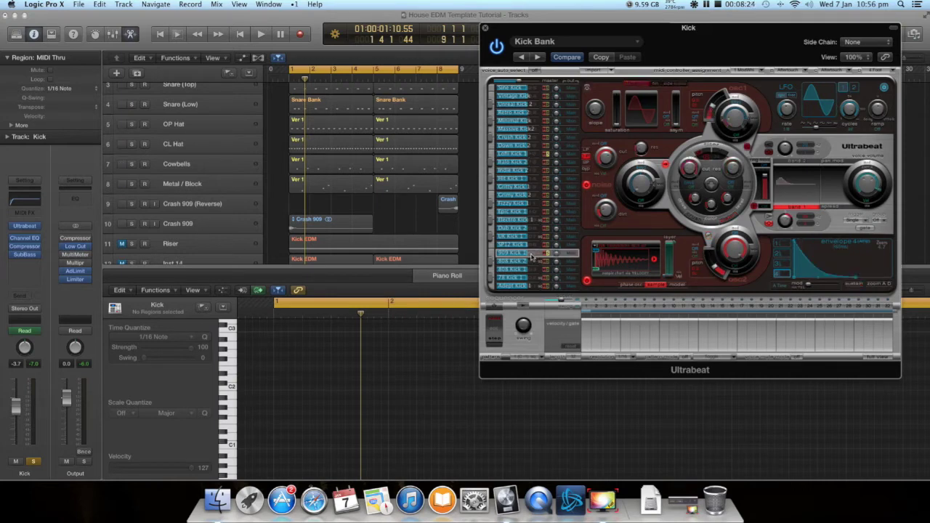
pyautogui.click(532, 154)
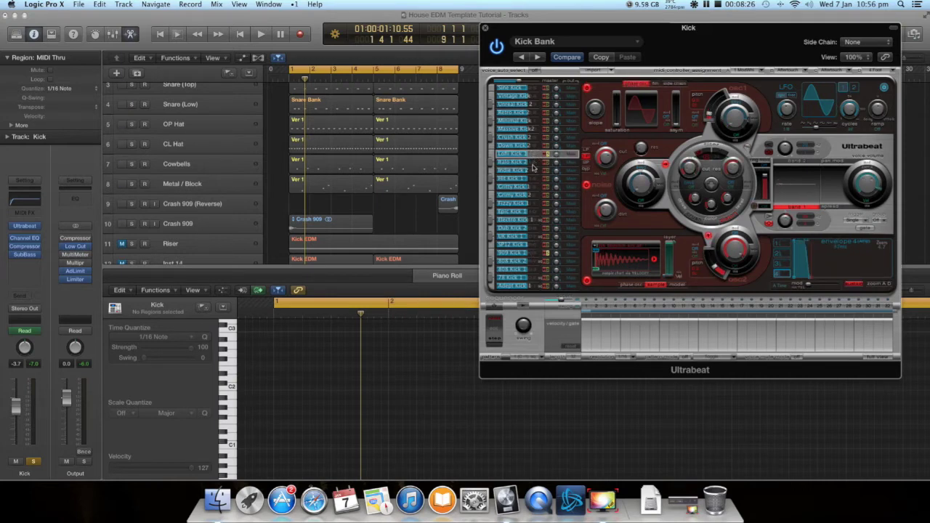
pyautogui.click(532, 255)
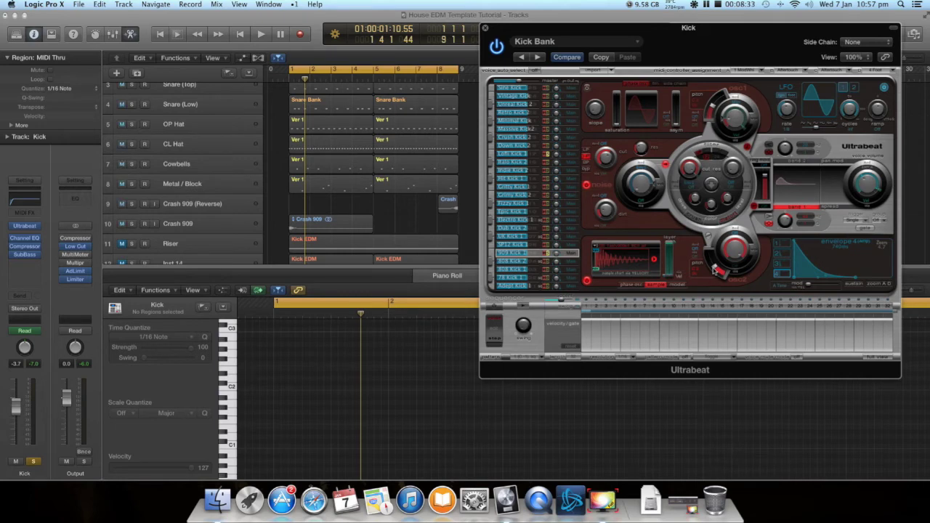
pyautogui.click(486, 30)
# Take the Kick track out of solo, solo Snare (Top) and Snare (Low), and select Snare (Top)
pyautogui.scroll(3, 182, 175)
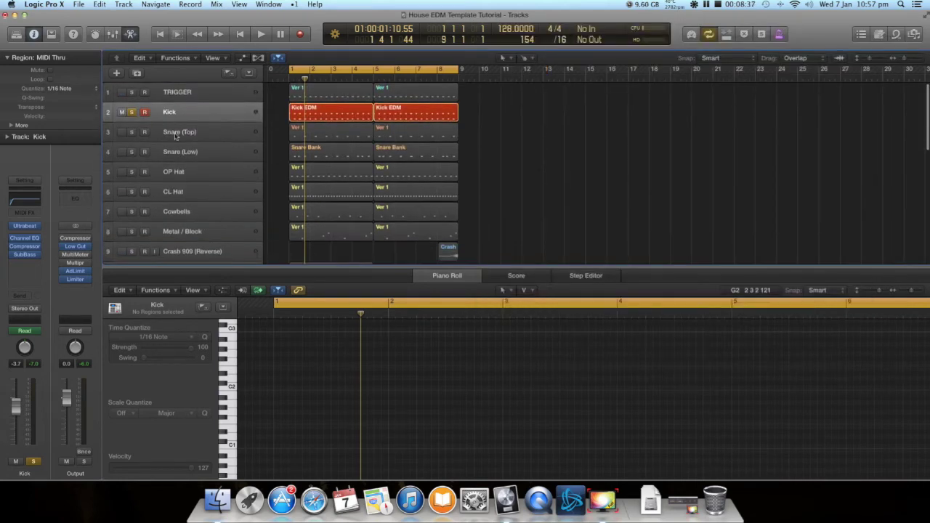
pyautogui.click(172, 135)
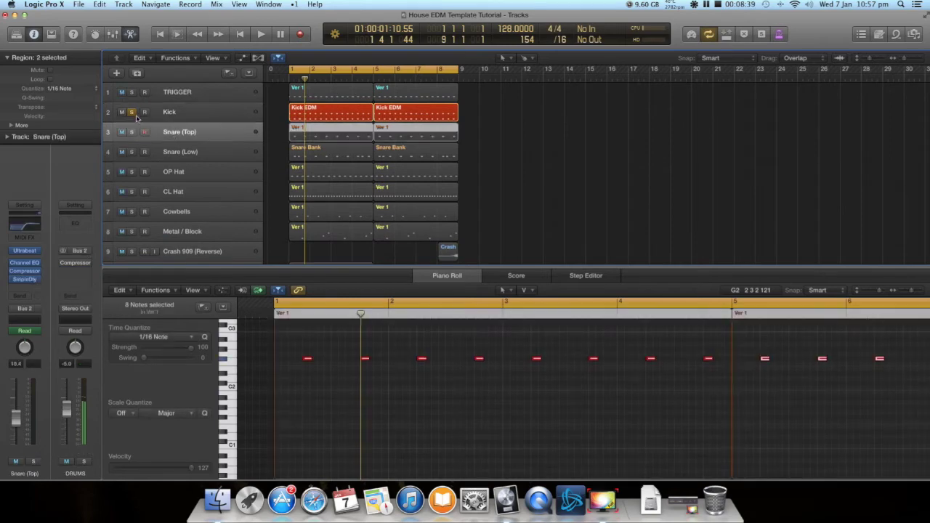
pyautogui.click(189, 153)
pyautogui.click(191, 139)
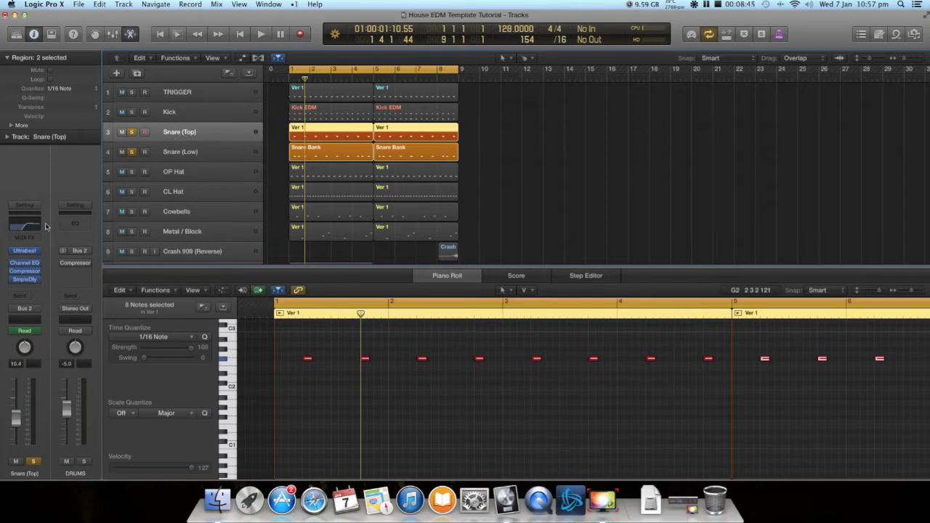
# Open Snare (Top)'s Channel EQ, take Snare (Low) out of solo and play the top snare
pyautogui.click(28, 225)
pyautogui.moveTo(253, 42); pyautogui.dragTo(614, 34)
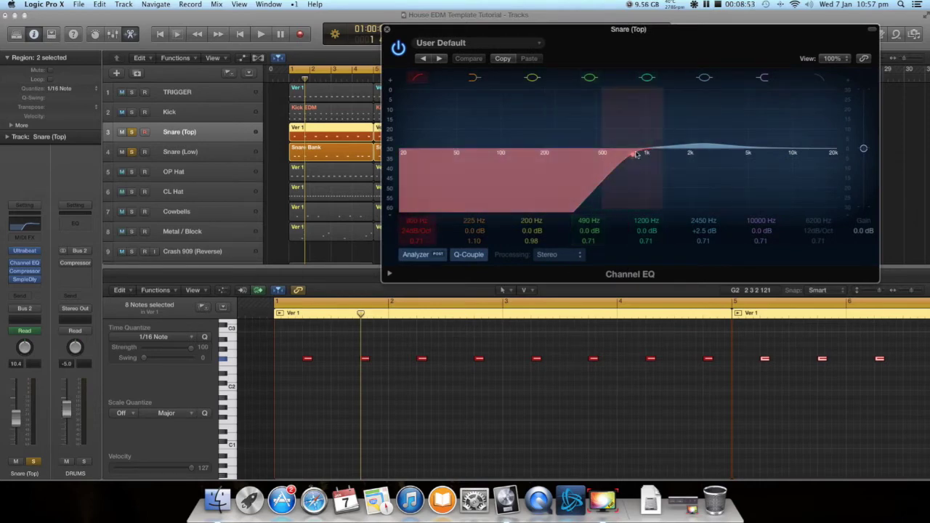
pyautogui.click(131, 154)
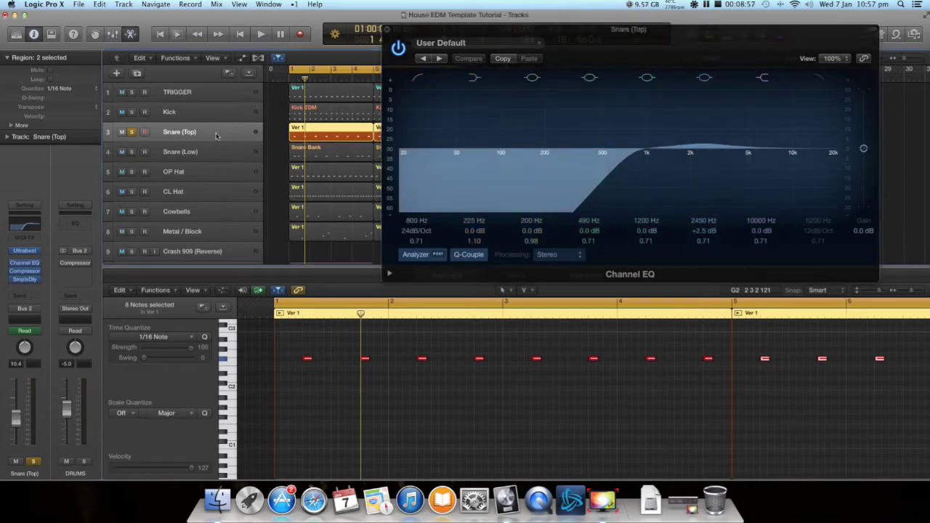
pyautogui.press('space')
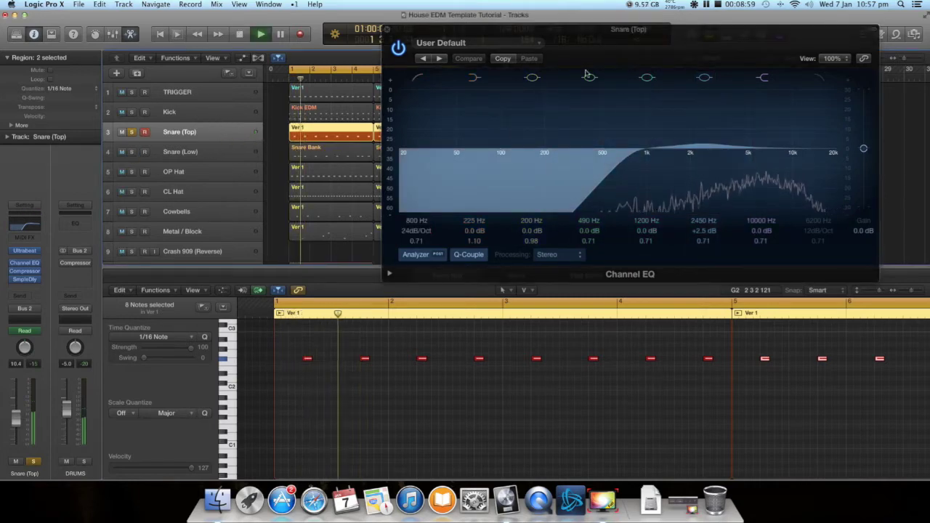
# Switch the active fan setting in smcFanControl to EXT Cooling and stop the snare playback
pyautogui.click(673, 4)
pyautogui.moveTo(702, 44)
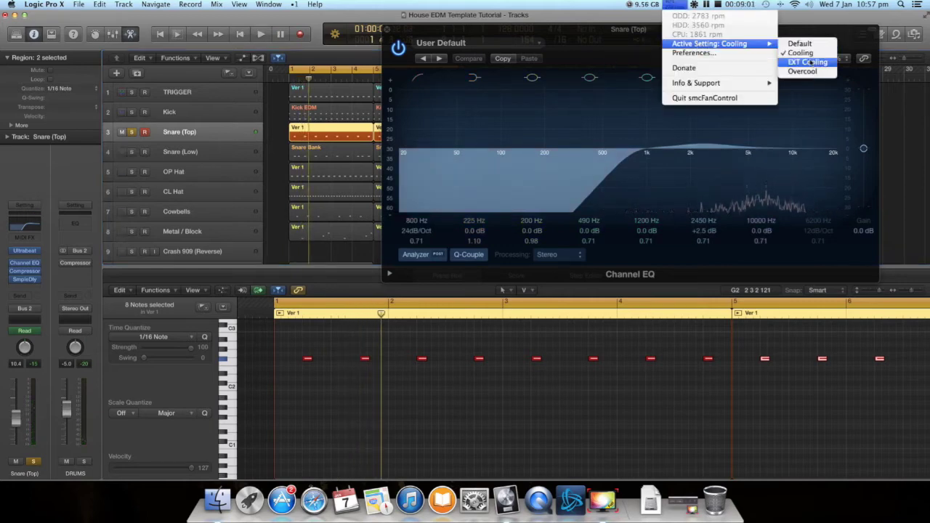
pyautogui.click(795, 62)
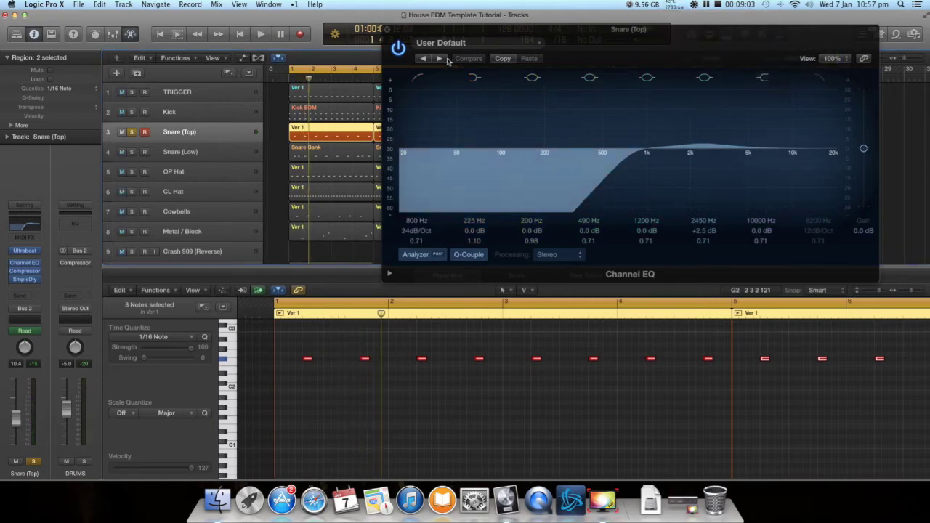
# Close the Channel EQ, play briefly with Snare (Low) selected, and reselect Snare (Top)
pyautogui.click(387, 32)
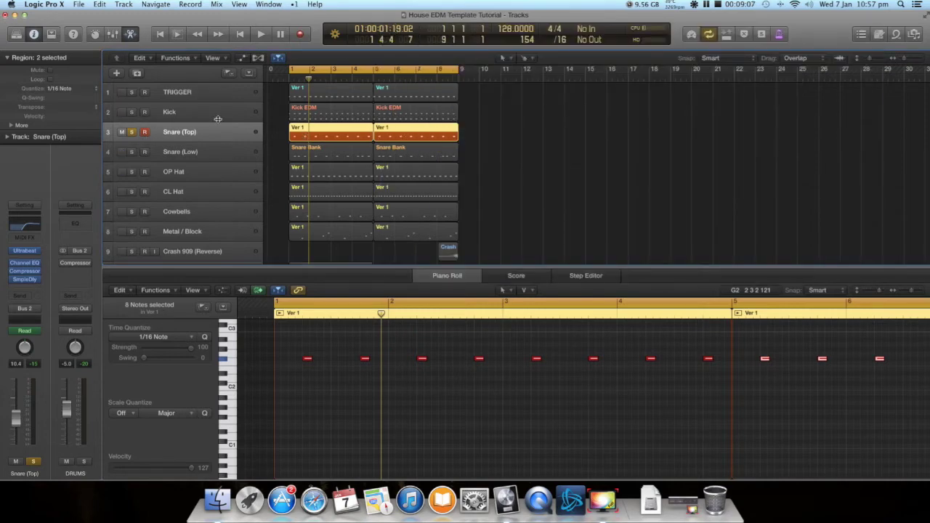
pyautogui.click(149, 154)
pyautogui.press('space')
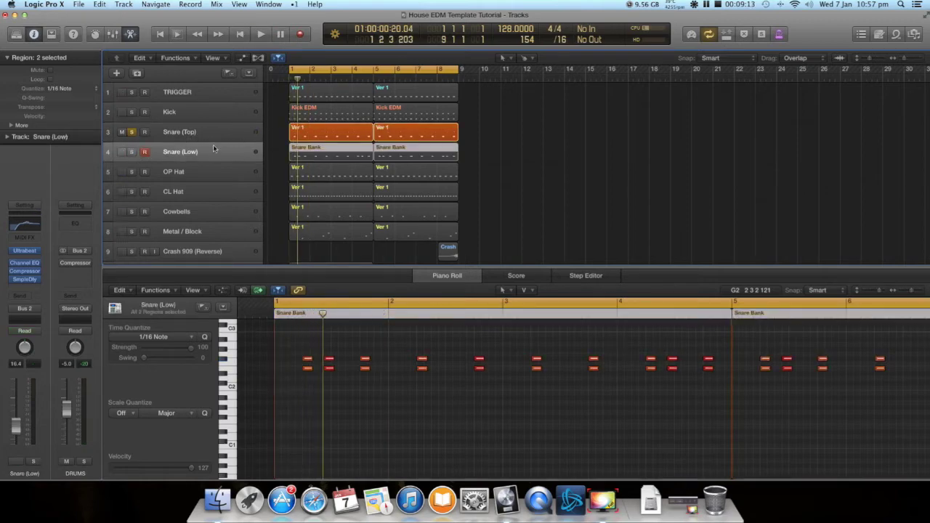
pyautogui.click(208, 136)
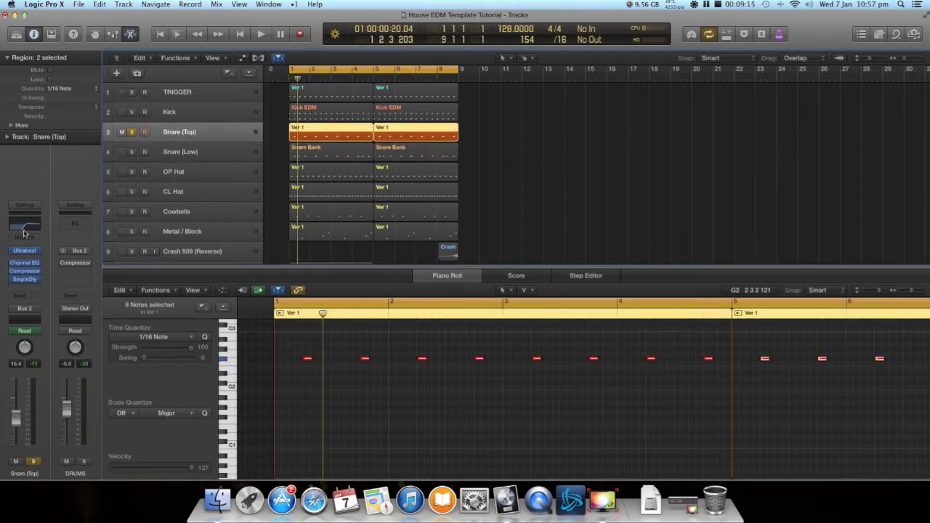
# Examine Snare (Top)'s Channel EQ and close it, and open the track's Compressor clear of the track list
pyautogui.click(22, 227)
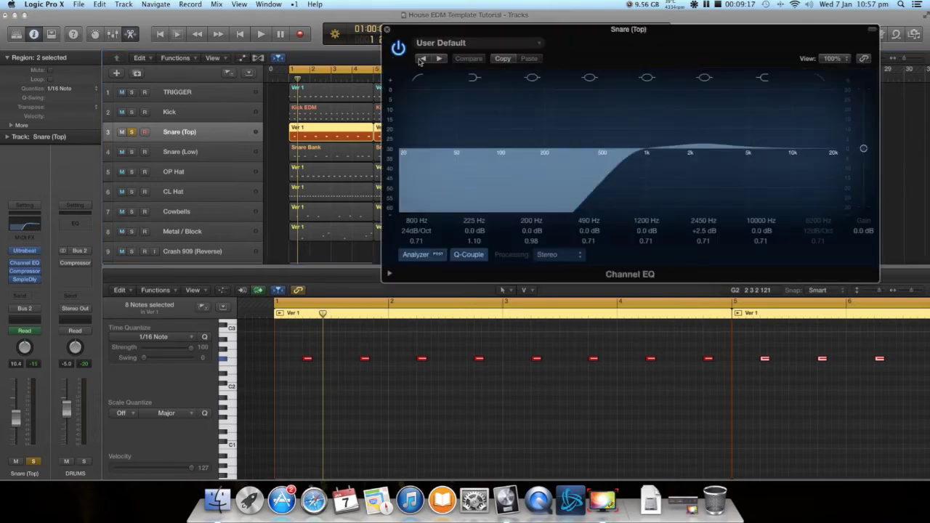
pyautogui.click(387, 31)
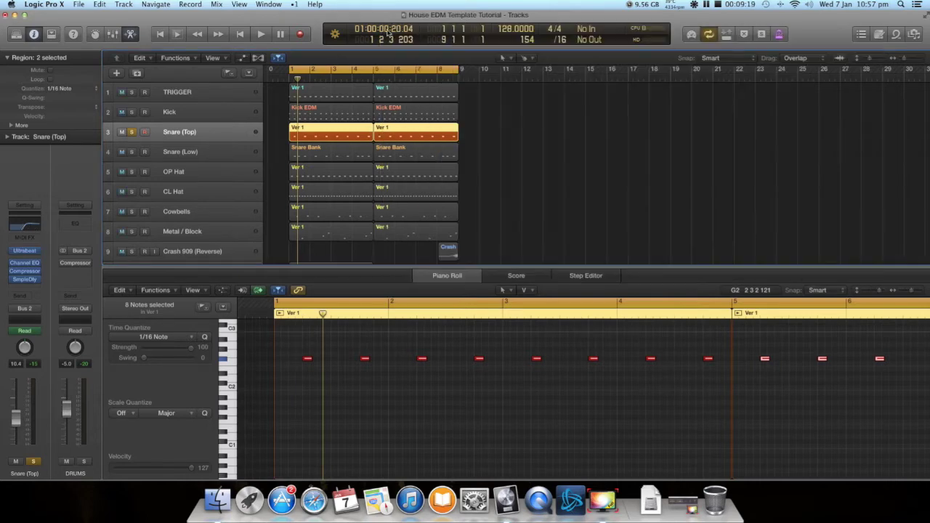
pyautogui.click(13, 272)
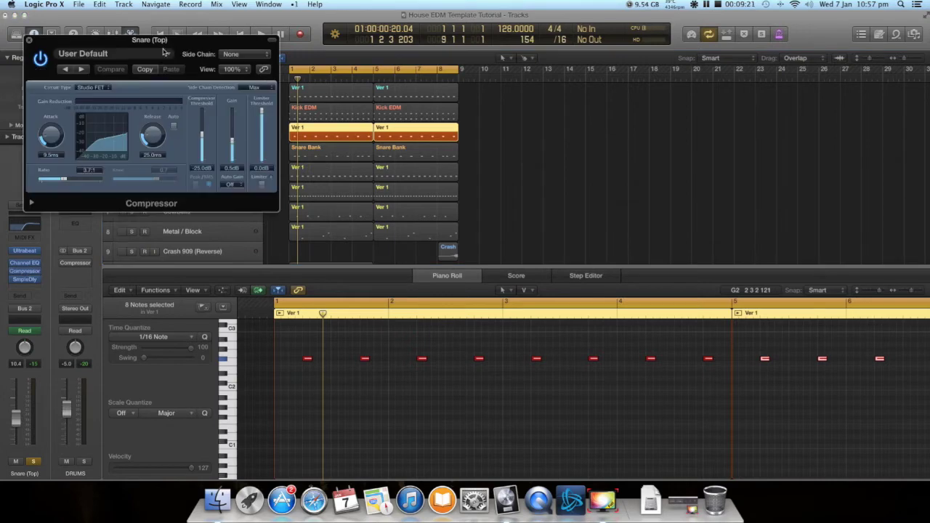
pyautogui.moveTo(172, 45); pyautogui.dragTo(628, 62)
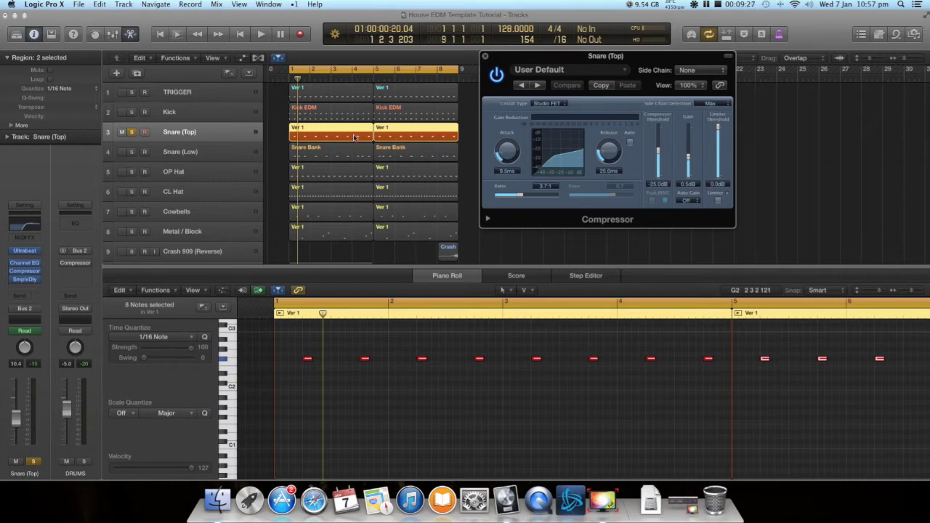
# Play the top snare and compare its sound with the Compressor bypassed and enabled
pyautogui.press('space')
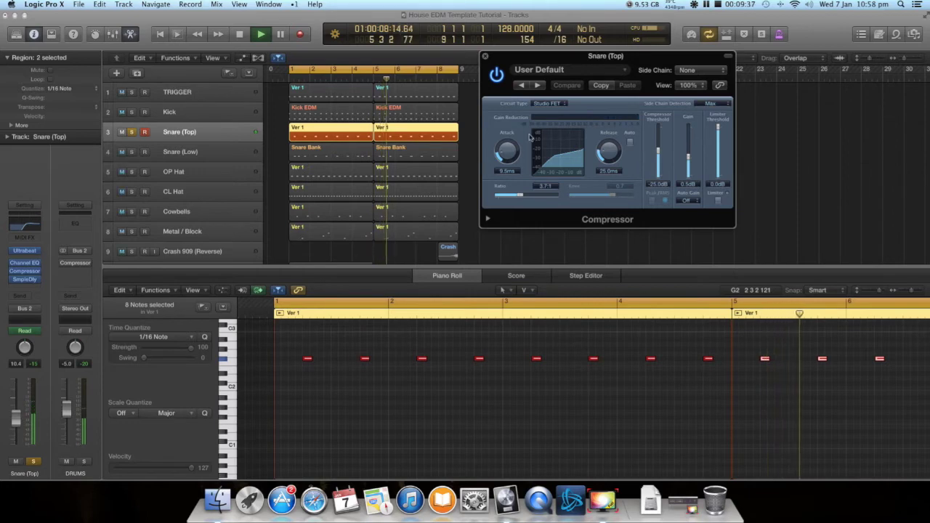
pyautogui.click(497, 74)
pyautogui.click(498, 74)
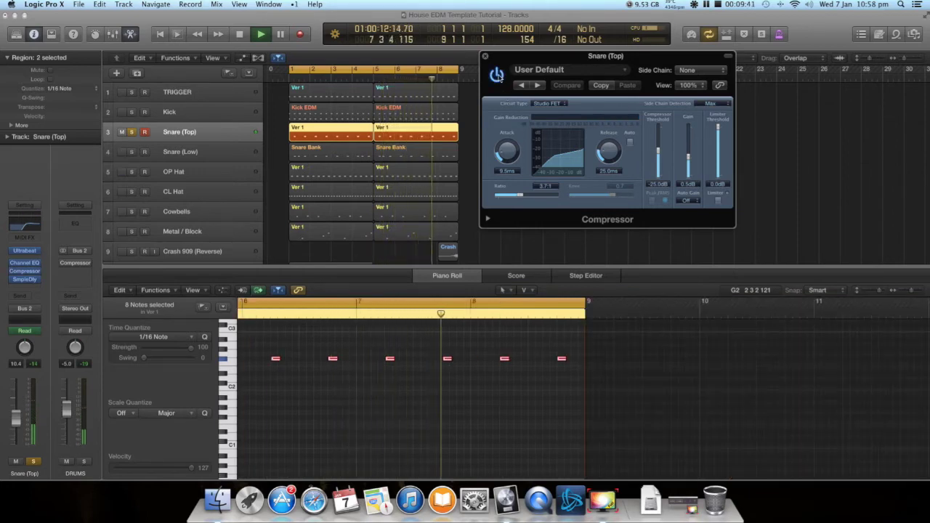
pyautogui.press('space')
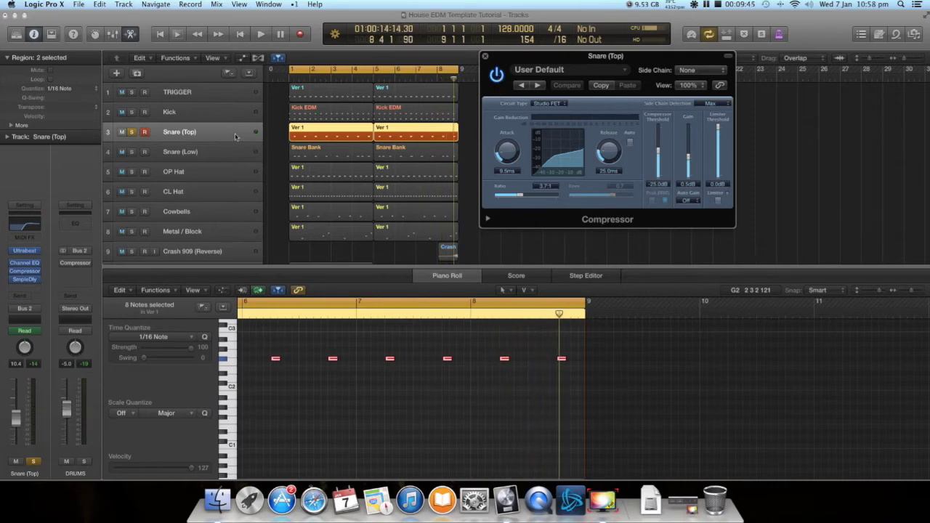
# Open the Sample Delay on Snare (Top), examine its left and right delay settings, and close it
pyautogui.click(25, 282)
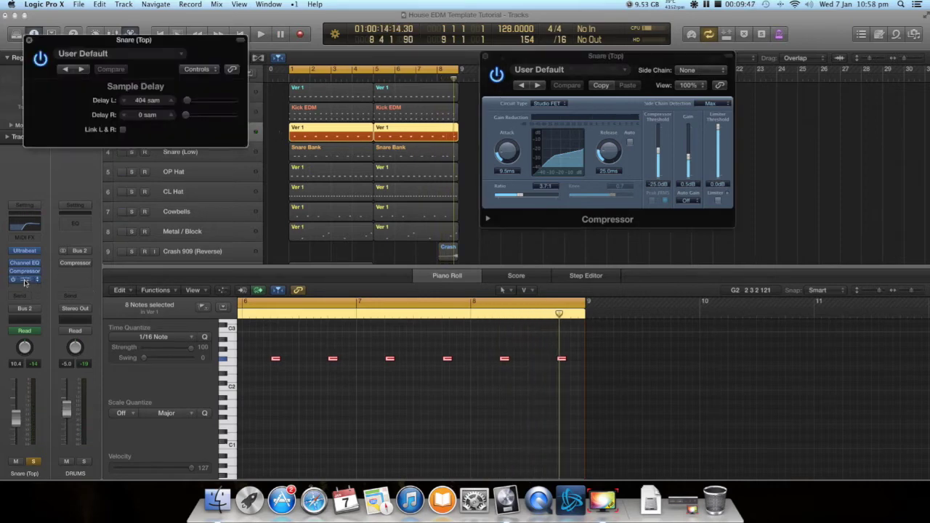
pyautogui.moveTo(227, 38); pyautogui.dragTo(647, 251)
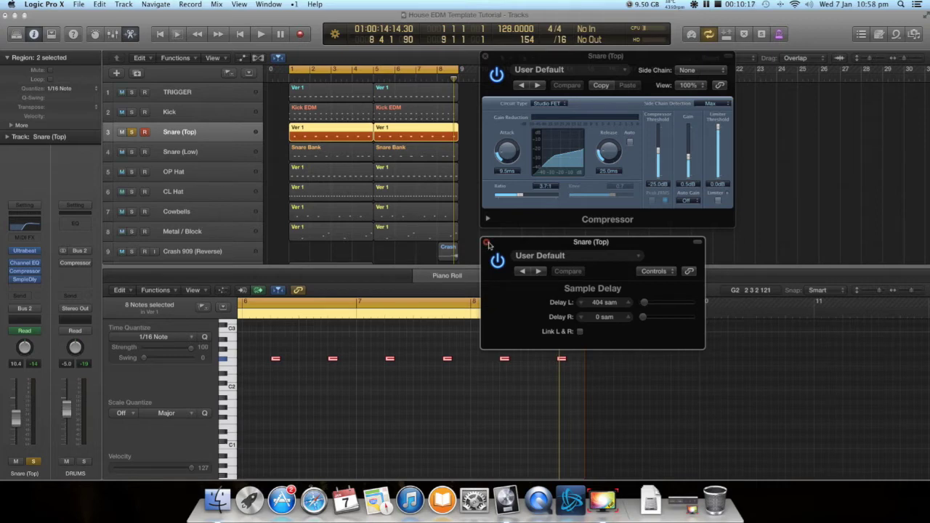
pyautogui.click(487, 242)
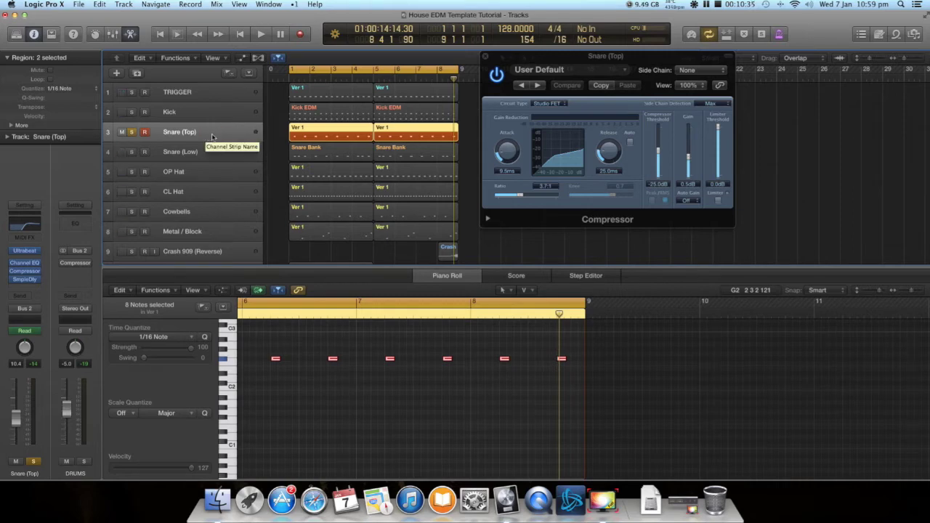
# Solo Snare (Low) together with Snare (Top) and reselect Snare (Top)
pyautogui.click(175, 150)
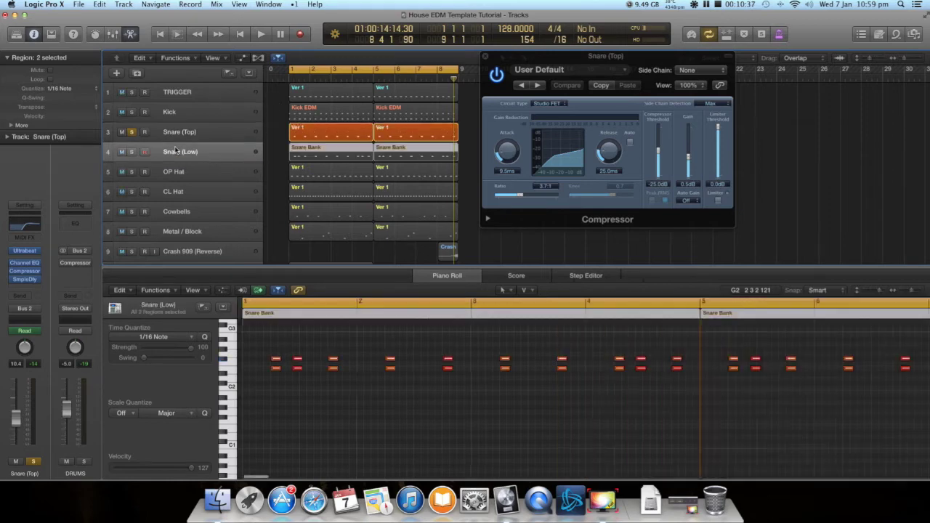
pyautogui.click(175, 151)
pyautogui.click(190, 134)
# Open Ultrabeat on Snare (Top) and look through its Drum Banks presets without changing the Snare Bank
pyautogui.moveTo(26, 254)
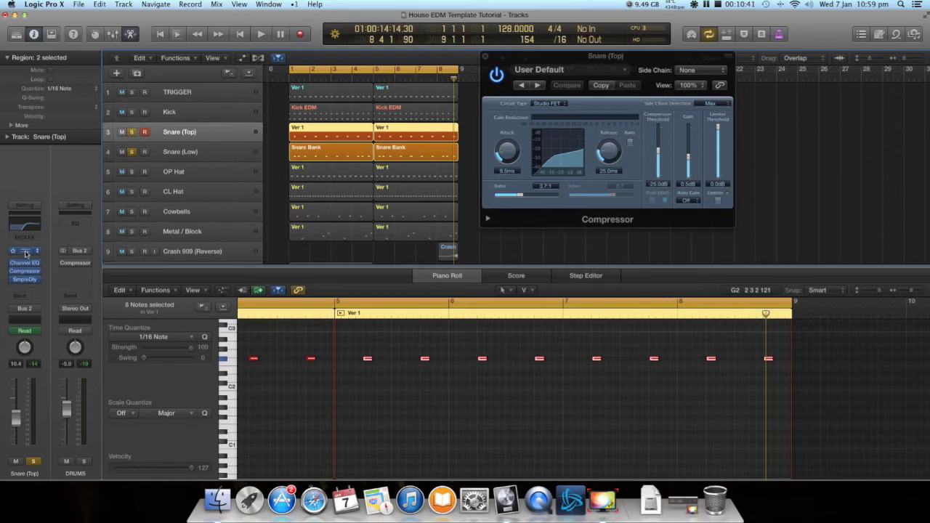
pyautogui.click(27, 254)
pyautogui.moveTo(324, 48); pyautogui.dragTo(772, 41)
pyautogui.click(619, 49)
pyautogui.moveTo(566, 231)
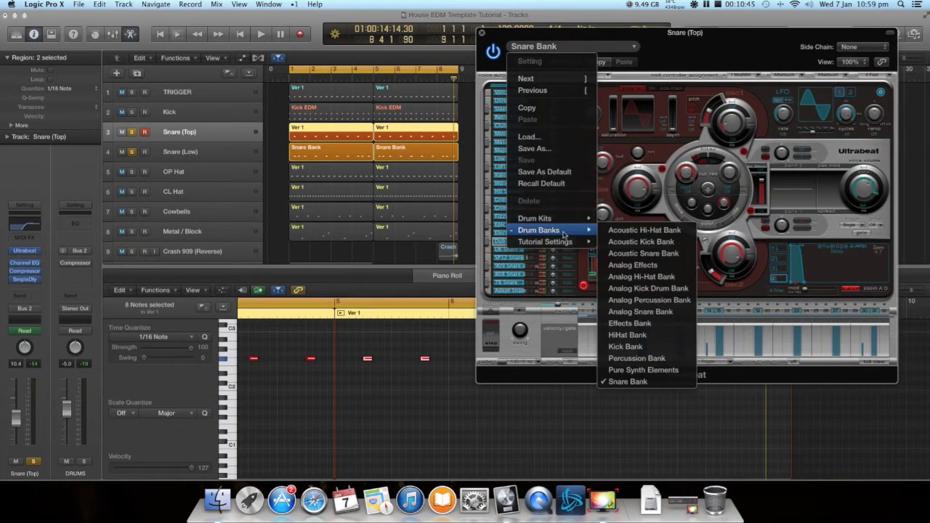
pyautogui.click(716, 57)
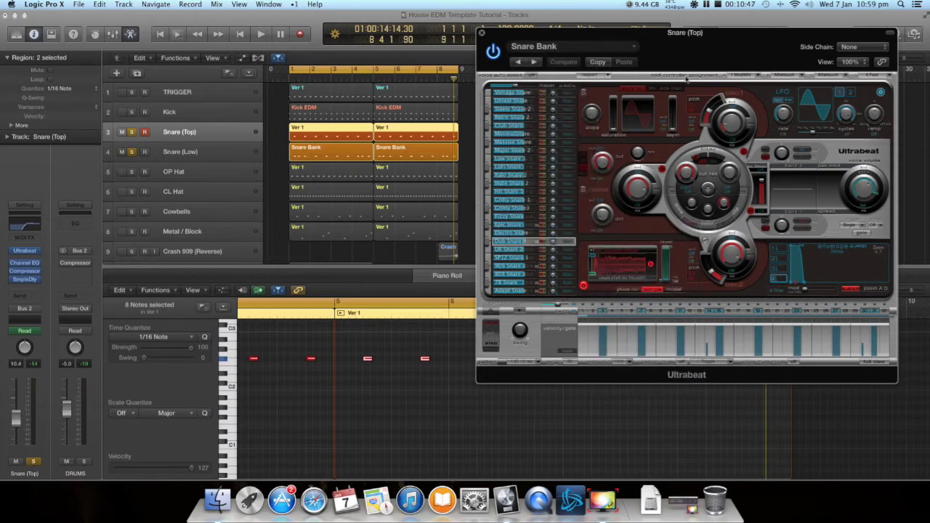
# Take Snare (Low) out of solo, play briefly, and select Ultrabeat's Massive Snare voice before closing the instrument
pyautogui.click(133, 153)
pyautogui.click(132, 152)
pyautogui.press('space')
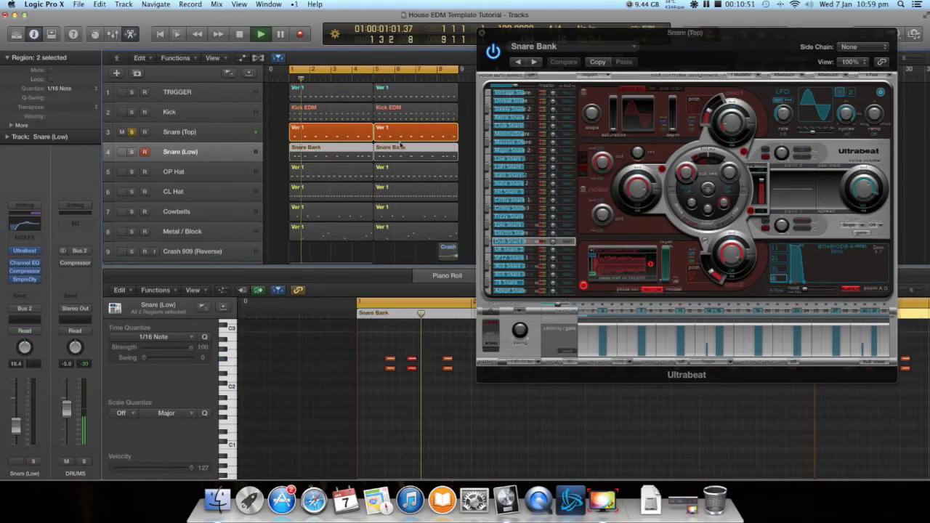
pyautogui.click(500, 144)
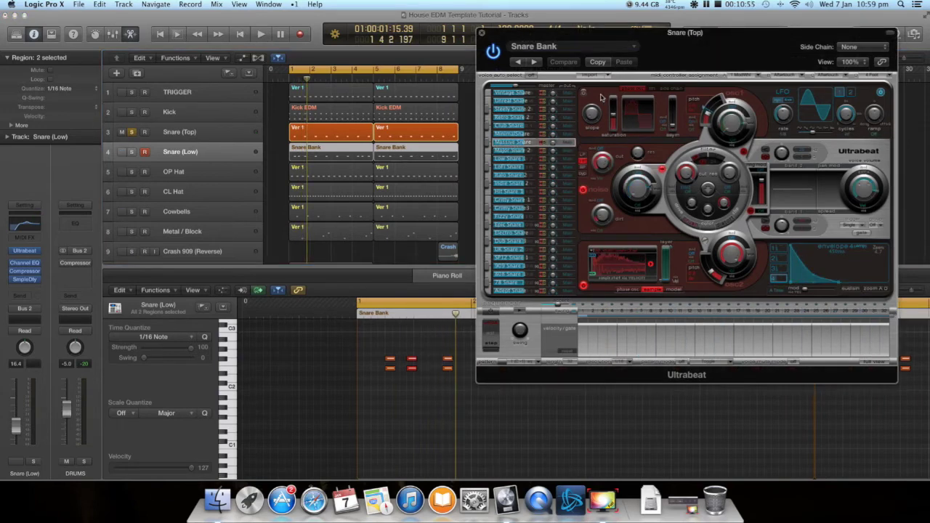
pyautogui.click(482, 33)
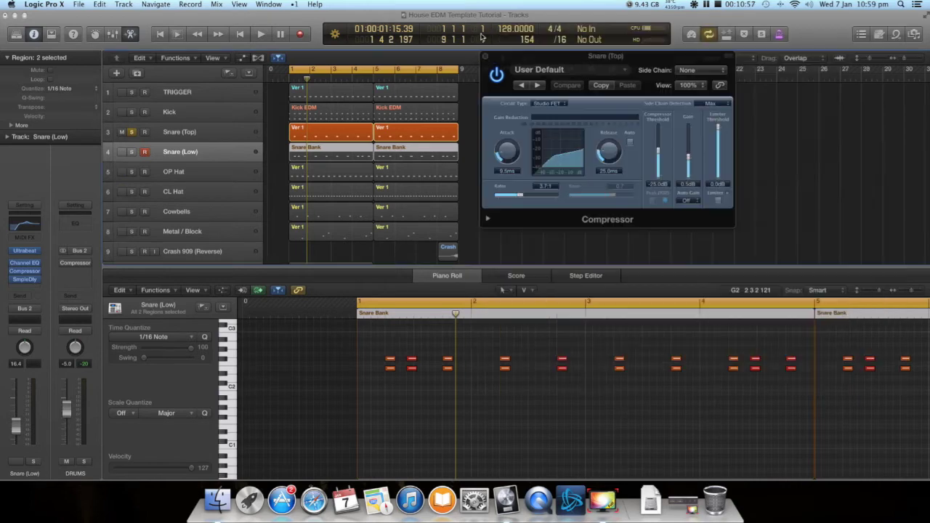
# Switch the solo from Snare (Top) to Snare (Low) and close the Compressor
pyautogui.click(132, 132)
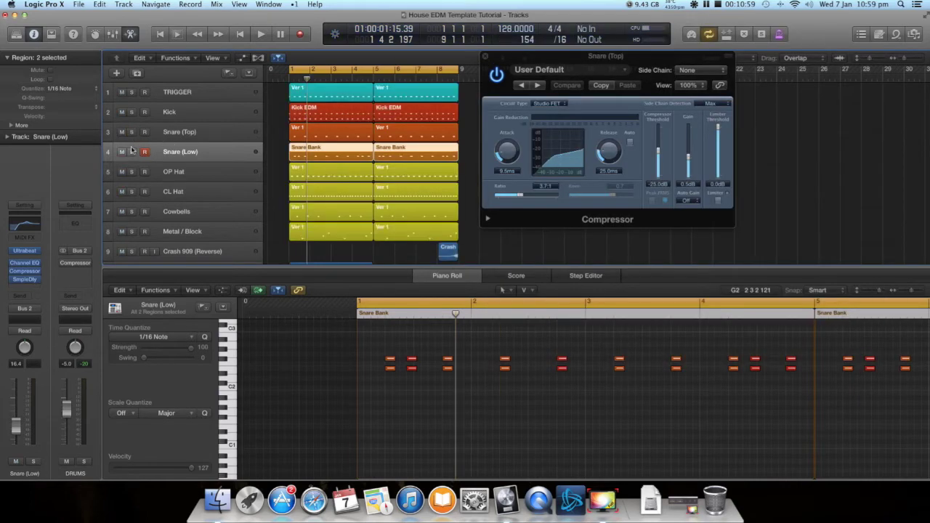
pyautogui.click(132, 152)
pyautogui.click(484, 56)
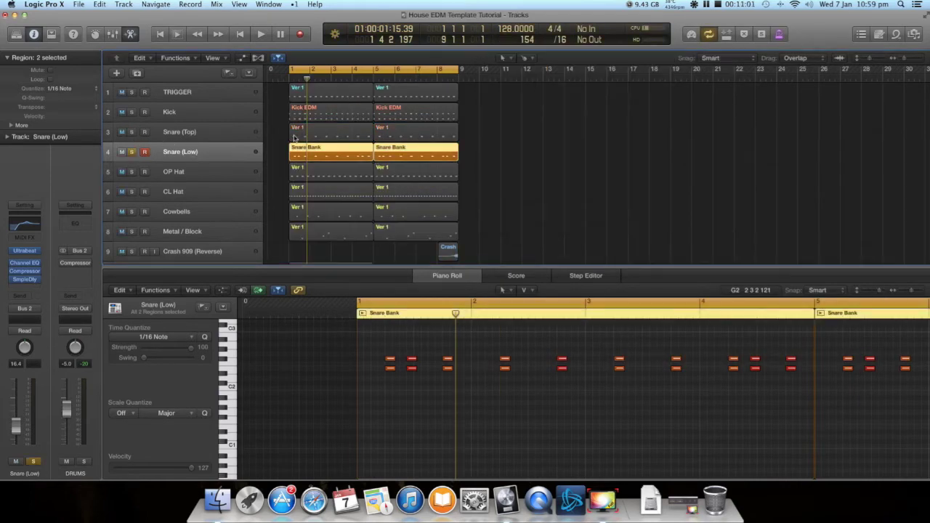
# Open Ultrabeat on Snare (Low), bring its notes into view and play the low snare
pyautogui.click(26, 251)
pyautogui.moveTo(272, 46); pyautogui.dragTo(719, 38)
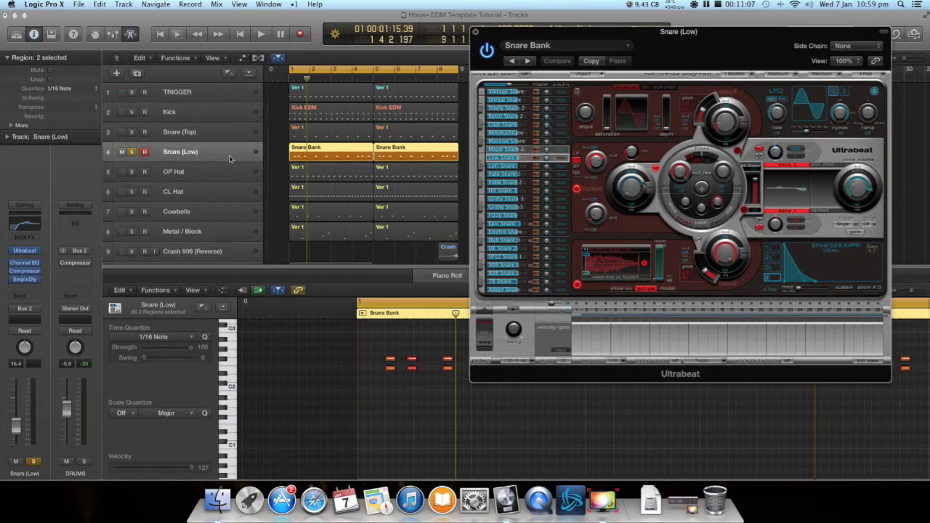
pyautogui.press('z')
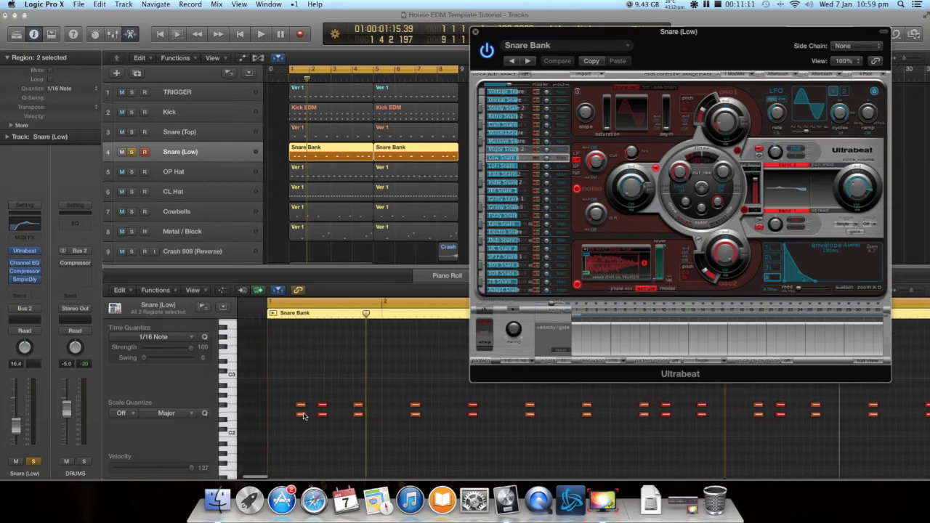
pyautogui.press('space')
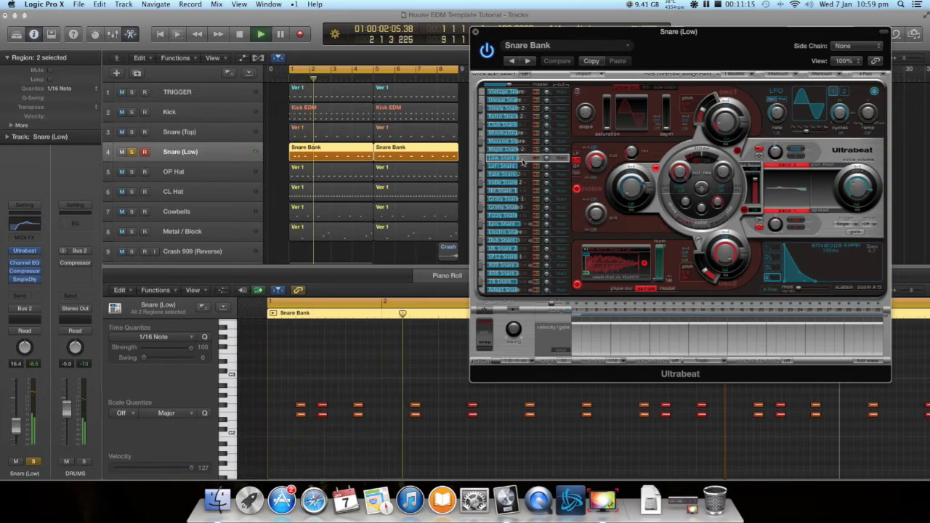
pyautogui.press('space')
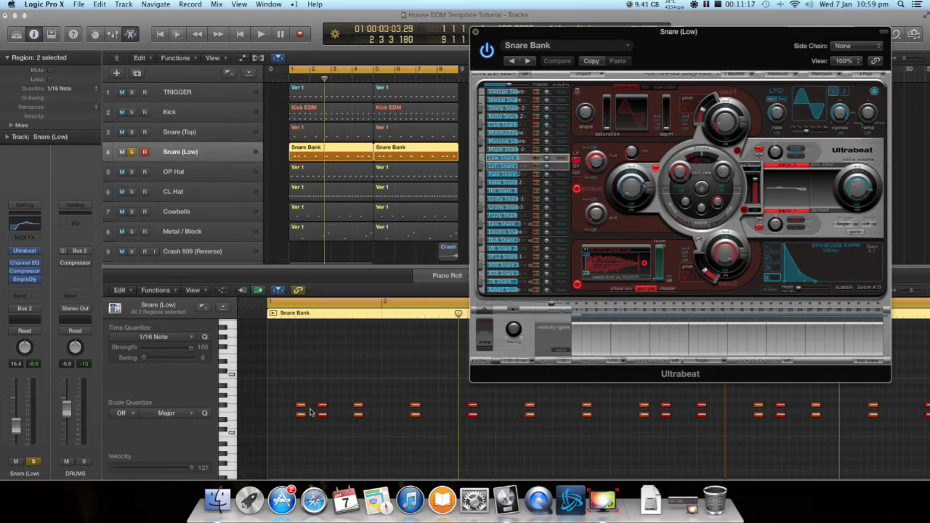
# Open Snare (Low)'s Channel EQ, close Ultrabeat and place the EQ clear of the track list
pyautogui.click(26, 227)
pyautogui.moveTo(315, 41); pyautogui.dragTo(618, 47)
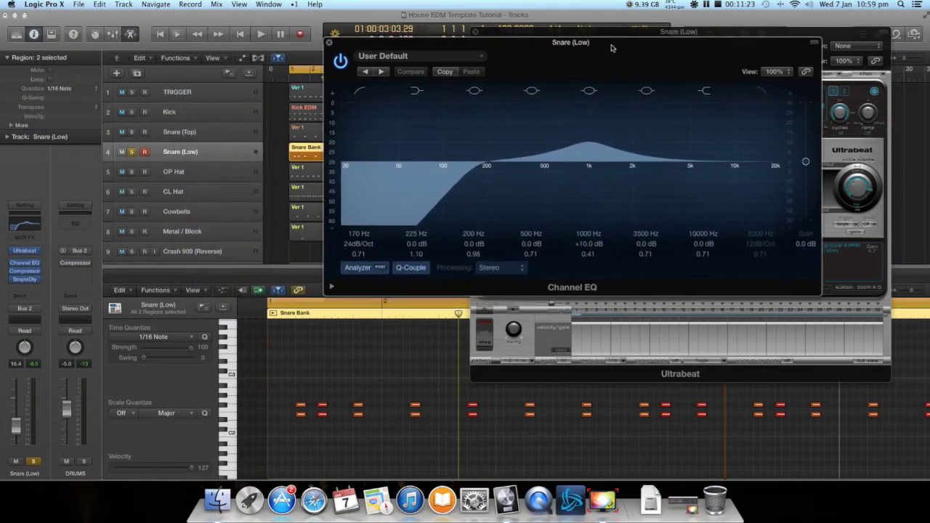
pyautogui.moveTo(551, 40); pyautogui.dragTo(561, 78)
pyautogui.click(528, 40)
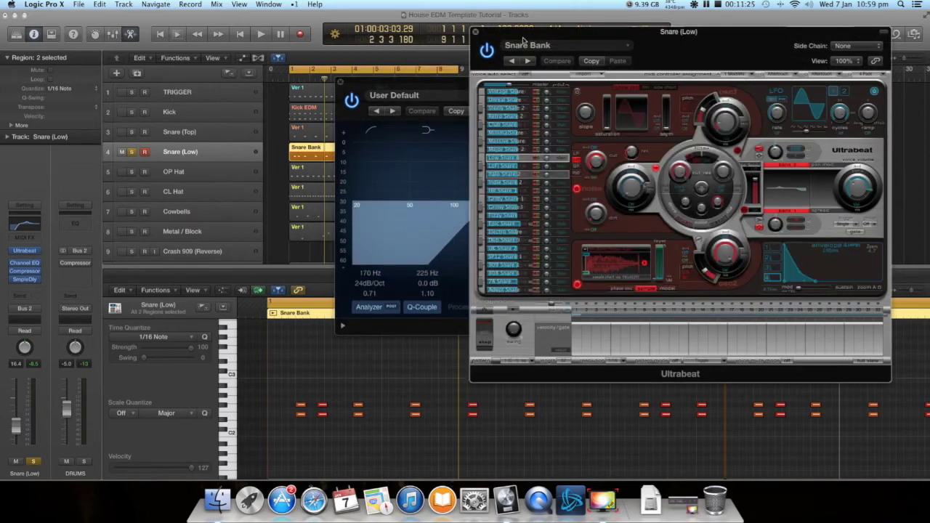
pyautogui.click(477, 32)
pyautogui.moveTo(506, 96); pyautogui.dragTo(562, 61)
# Compare the low snare with the Channel EQ's 1000 Hz band flat at 0 dB and boosted to +8.0 dB
pyautogui.moveTo(659, 149); pyautogui.dragTo(664, 177)
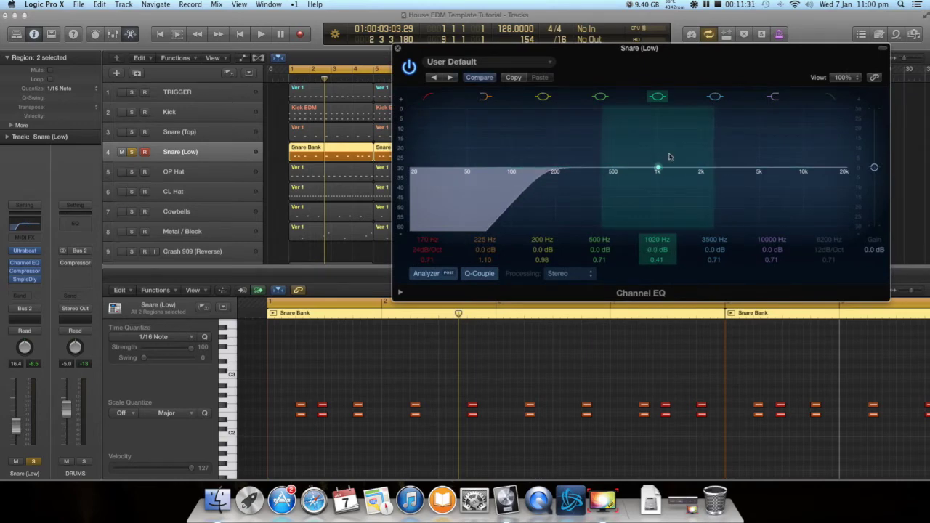
pyautogui.click(674, 4)
pyautogui.click(674, 4)
pyautogui.press('space')
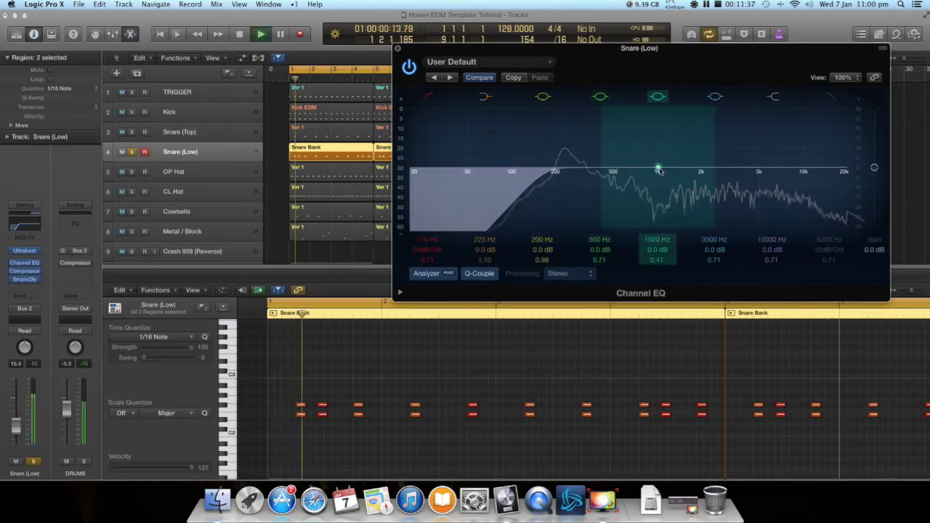
pyautogui.moveTo(658, 169); pyautogui.dragTo(658, 149)
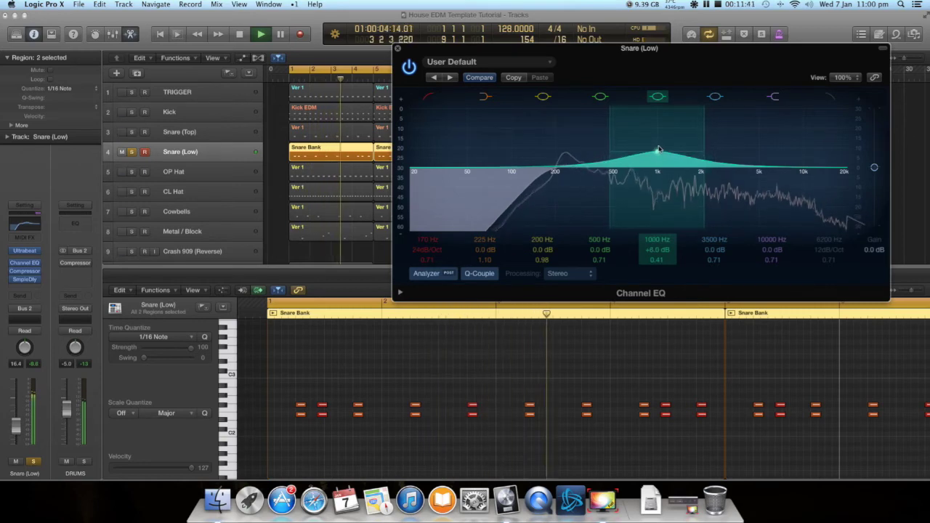
# Solo Snare (Top) alongside Snare (Low), close the Channel EQ, and leave Snare (Low) selected after viewing both tracks
pyautogui.click(132, 133)
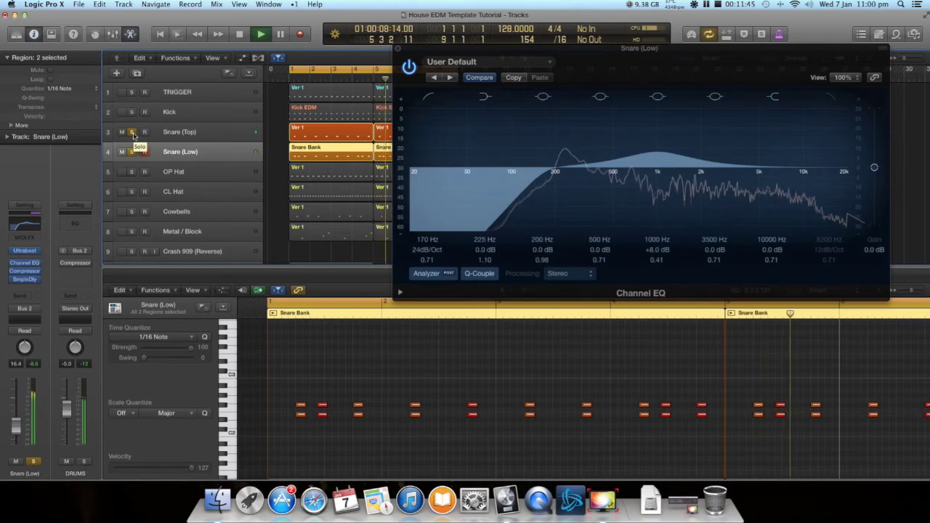
pyautogui.click(397, 49)
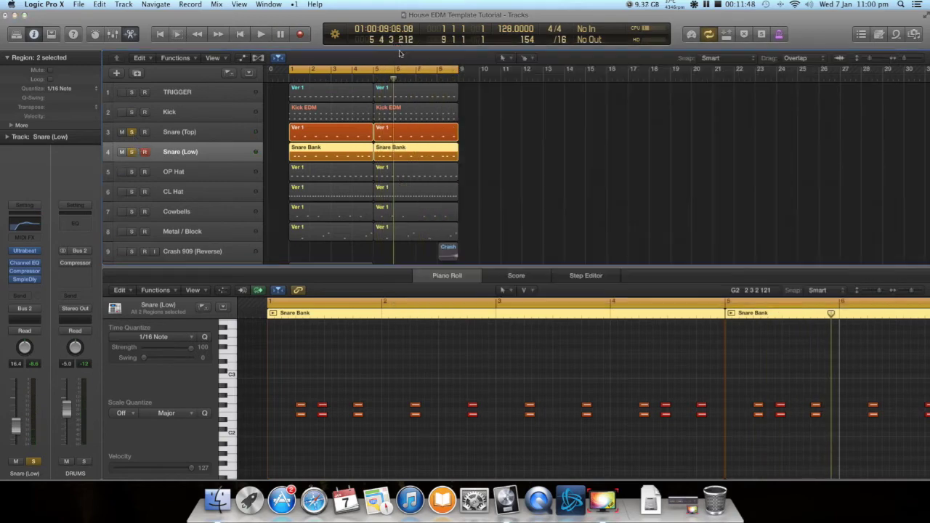
pyautogui.click(199, 132)
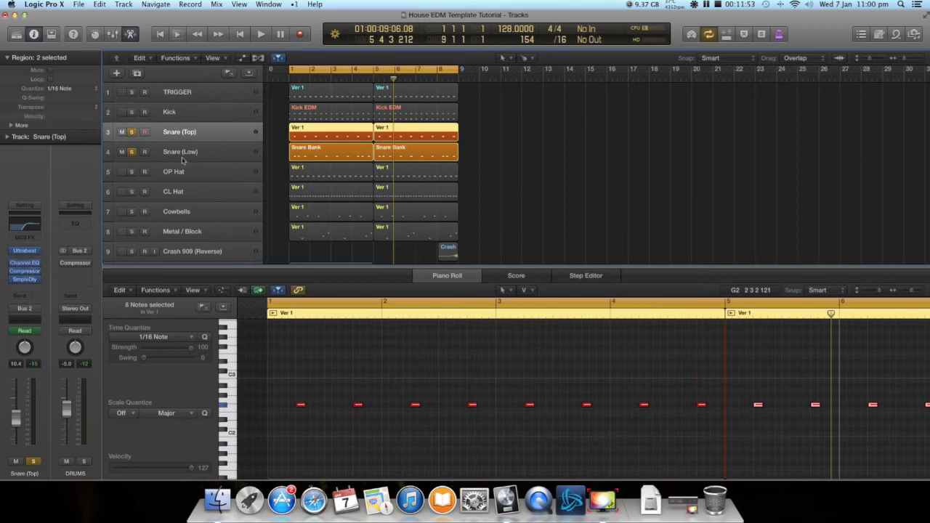
pyautogui.click(181, 153)
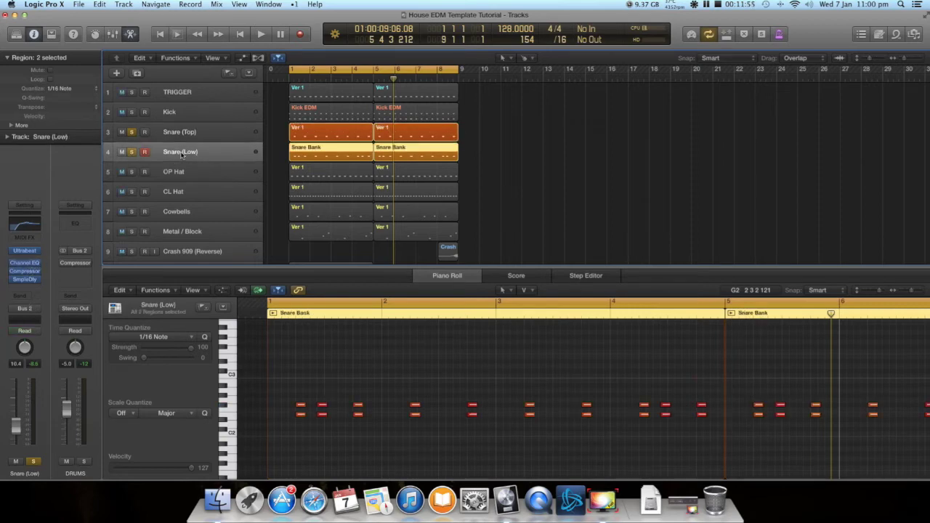
# Review Snare (Low)'s Channel EQ once more, close it, and open the track's Sample Delay
pyautogui.click(25, 263)
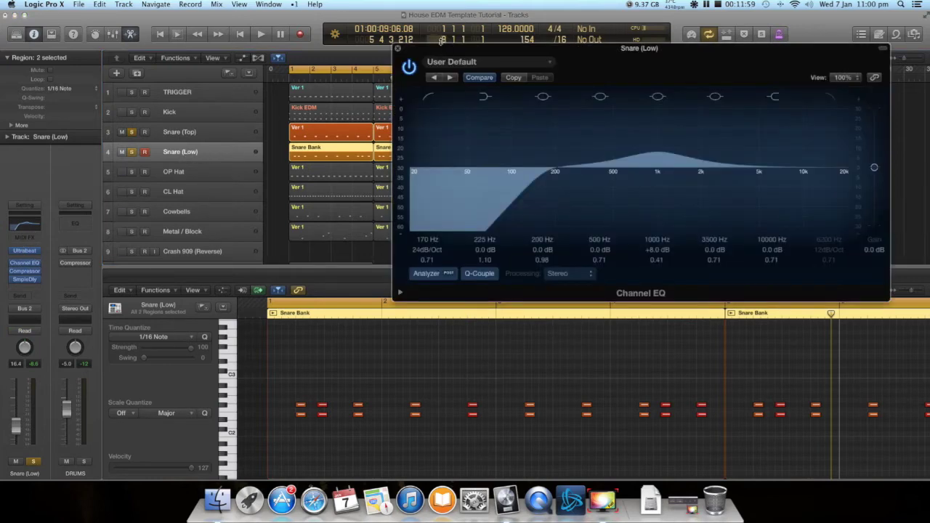
pyautogui.click(398, 49)
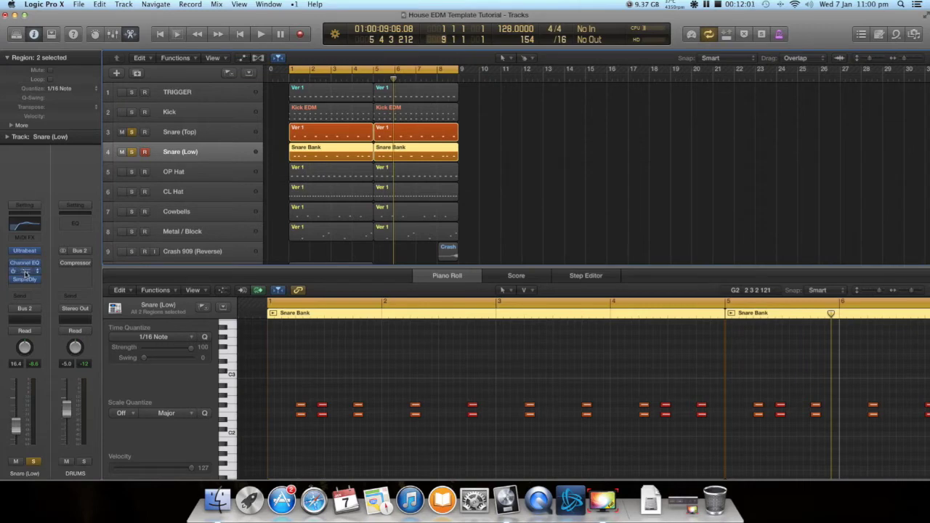
pyautogui.click(24, 279)
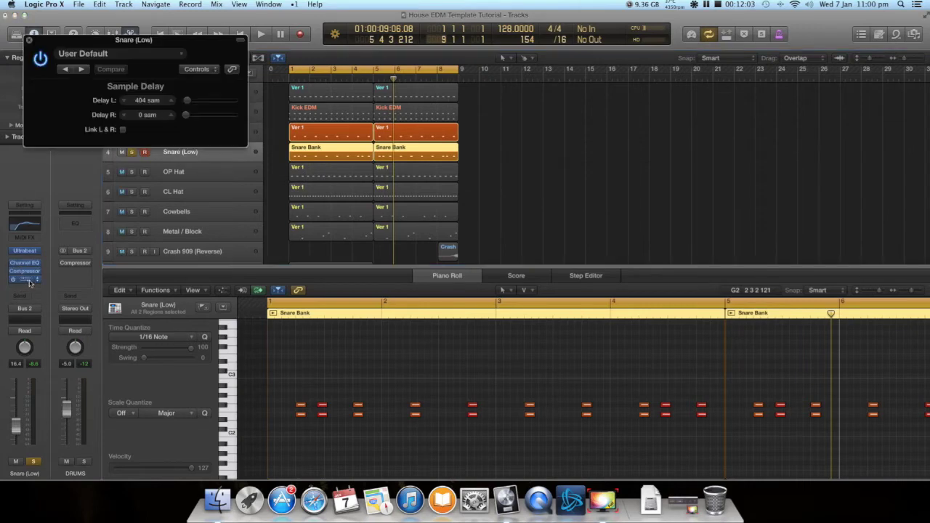
# Close the Sample Delay, solo Kick alongside the two snare tracks, and play the loop briefly
pyautogui.click(28, 41)
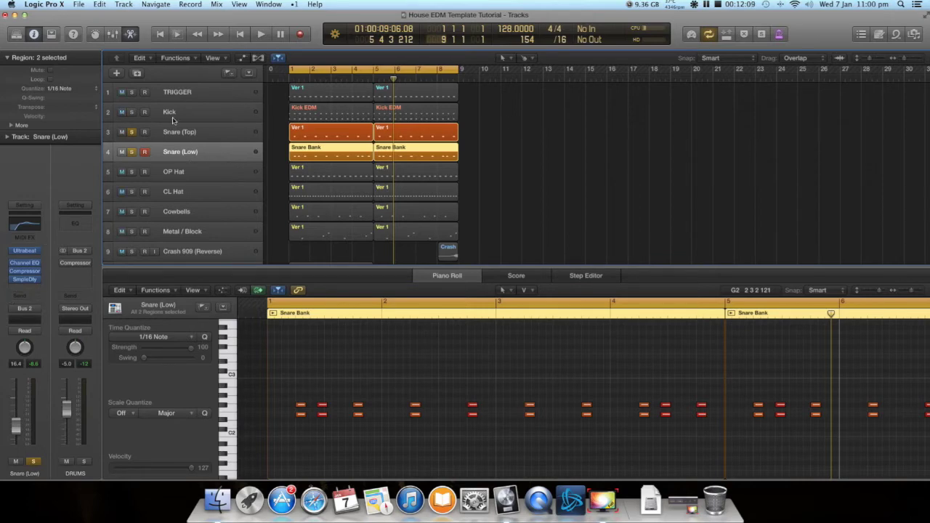
pyautogui.click(131, 112)
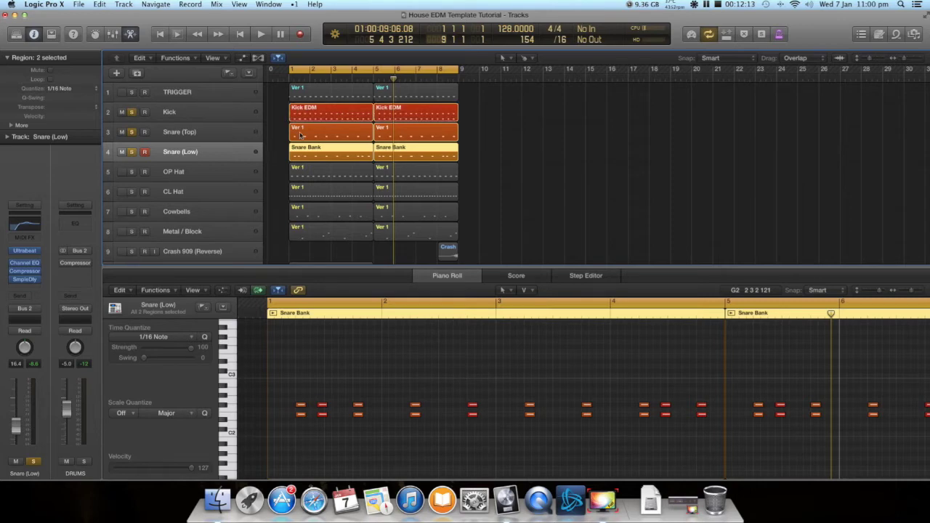
pyautogui.press('space')
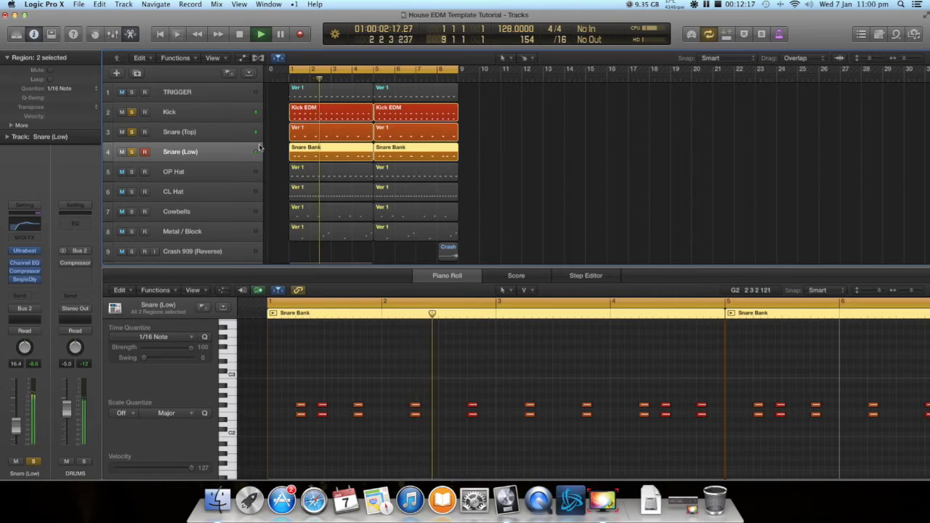
pyautogui.press('space')
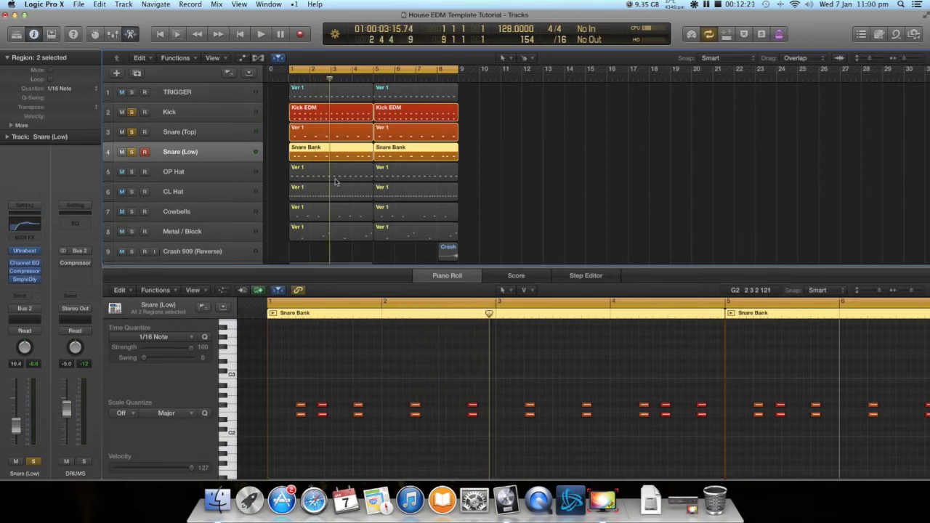
# Unsolo Snare (Low), Snare (Top) and Kick, then solo and select the OP Hat track
pyautogui.click(133, 152)
pyautogui.click(132, 131)
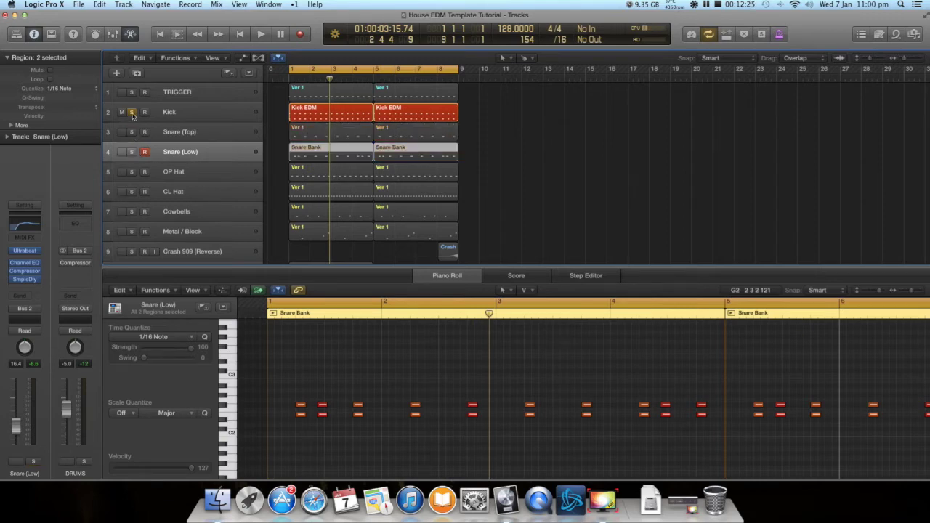
pyautogui.click(132, 113)
pyautogui.click(131, 172)
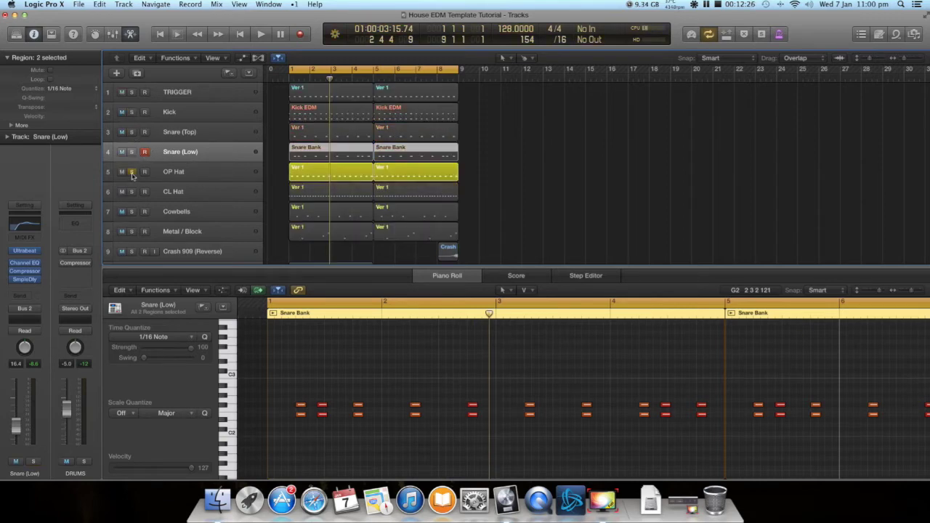
pyautogui.click(214, 176)
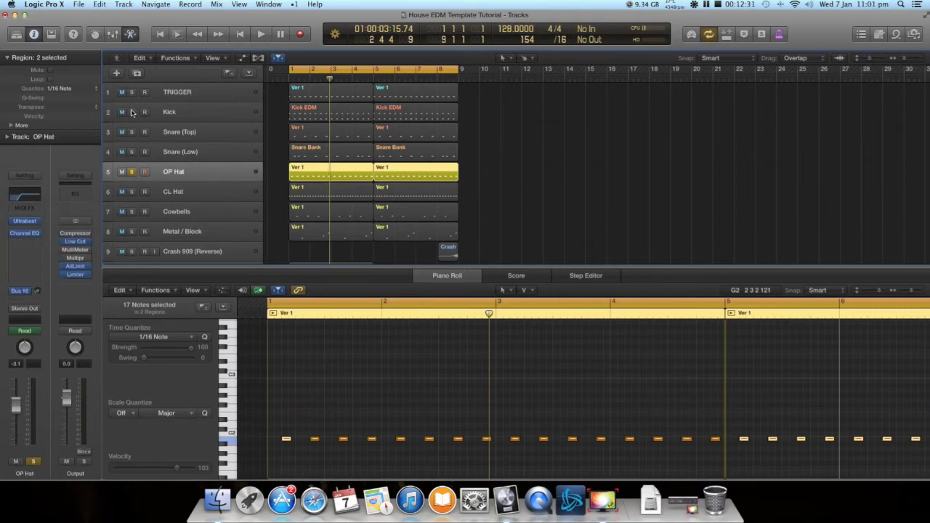
# Solo Kick with OP Hat, compare the note placement in their first regions, and play both together
pyautogui.click(132, 112)
pyautogui.click(315, 116)
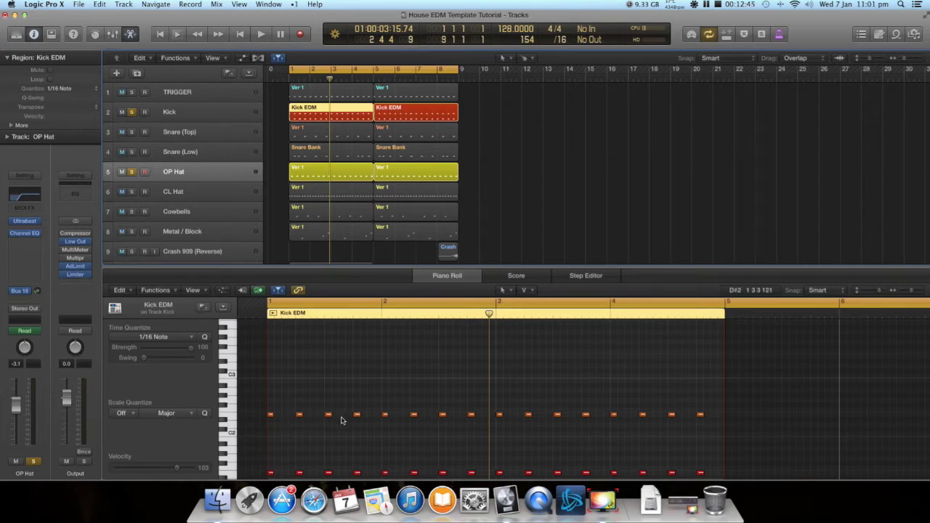
pyautogui.click(334, 168)
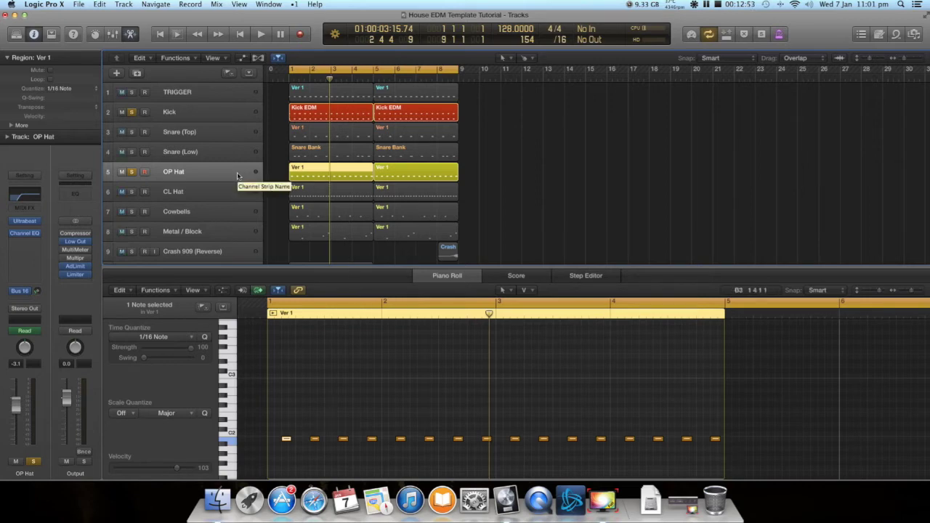
pyautogui.press('space')
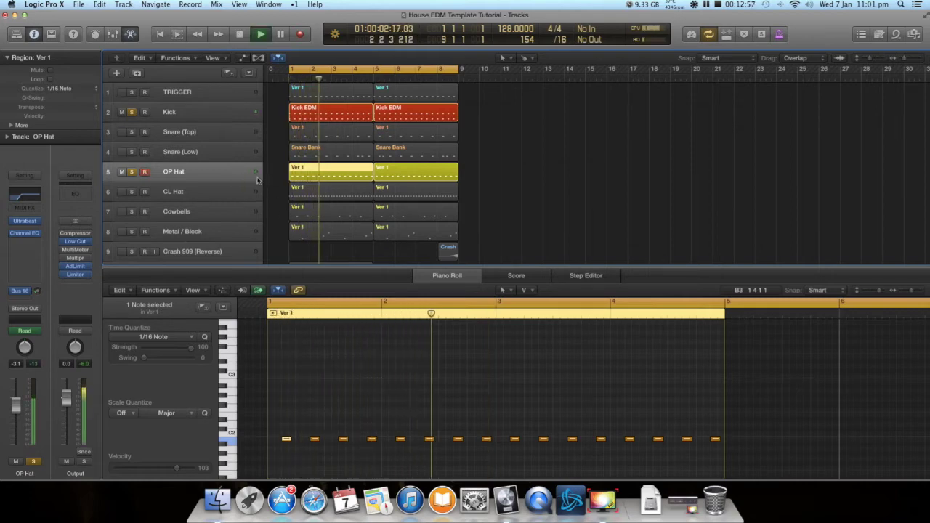
pyautogui.press('space')
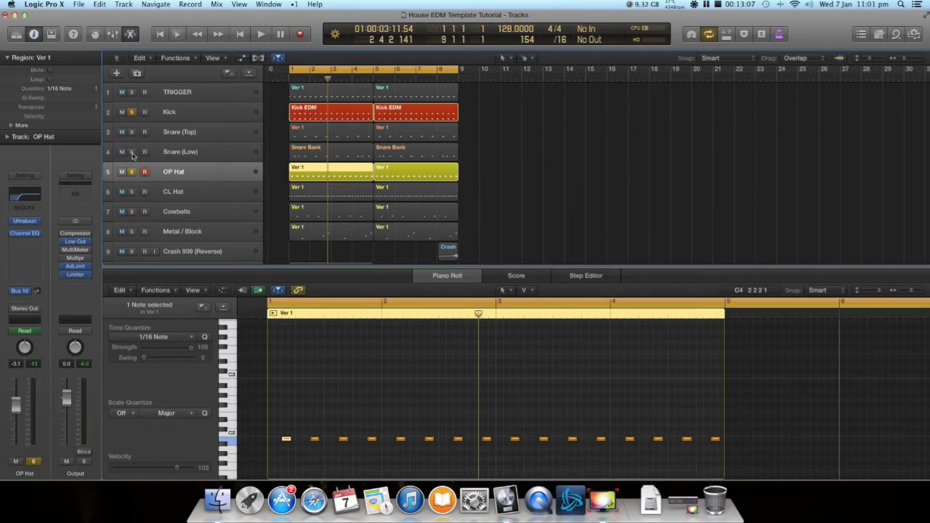
# Solo Snare (Low) and Snare (Top) with Kick and OP Hat, and listen to the combined groove
pyautogui.hscroll(3, 133, 156)
pyautogui.hscroll(-4, 326, 154)
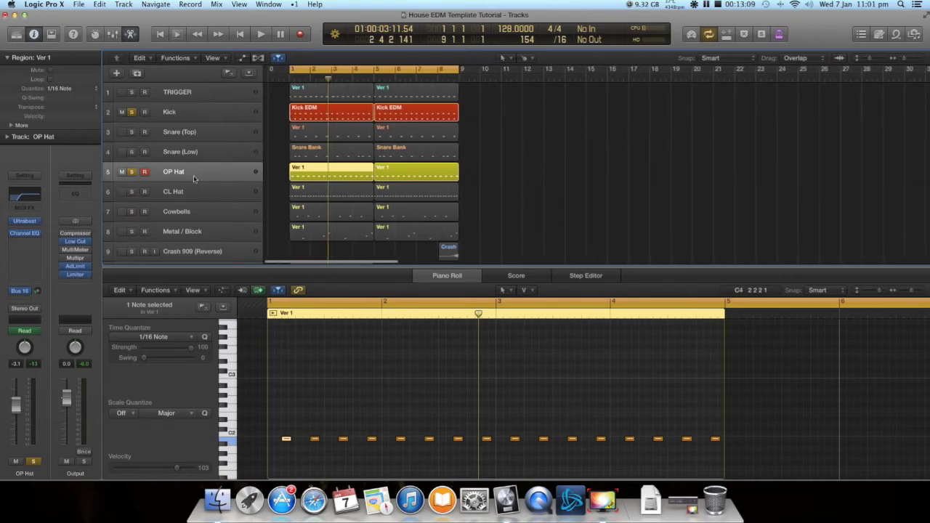
pyautogui.click(132, 152)
pyautogui.click(132, 132)
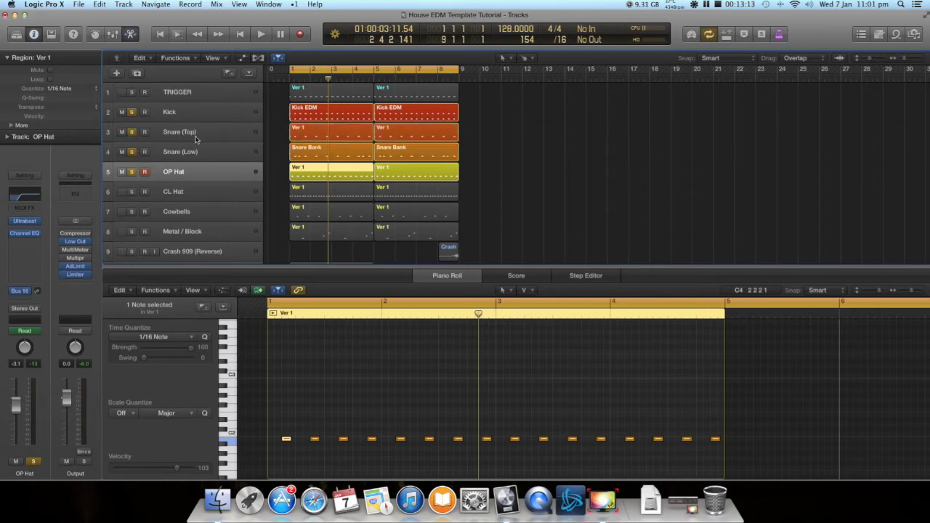
pyautogui.press('space')
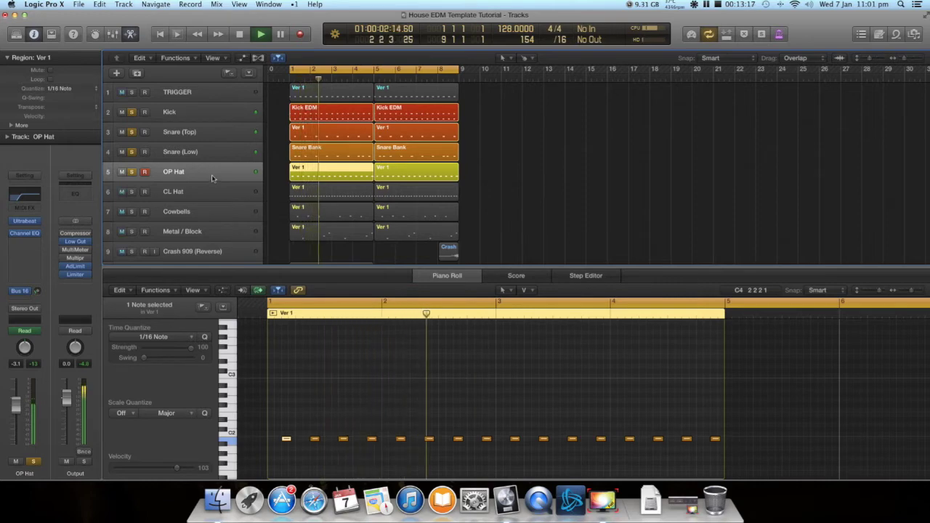
pyautogui.click(674, 5)
pyautogui.moveTo(771, 44)
pyautogui.click(812, 52)
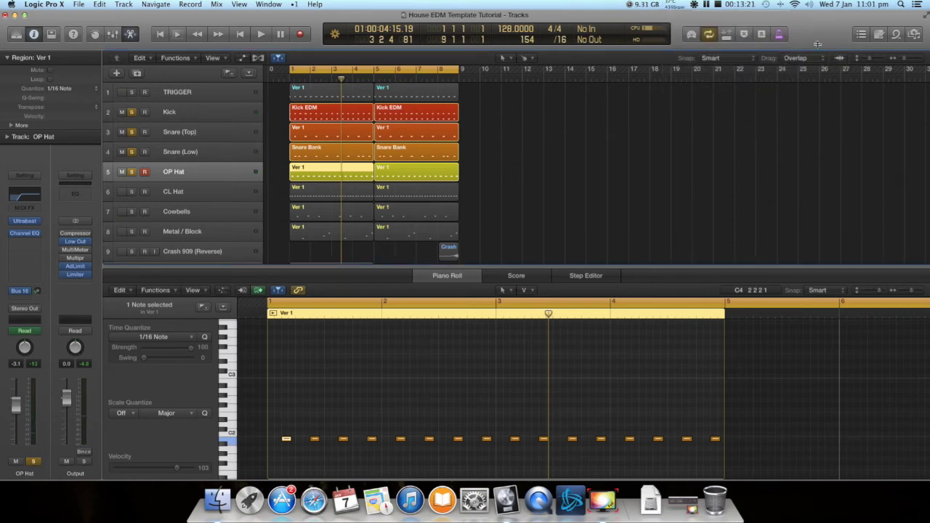
# Open OP Hat's Ultrabeat, place it clear of the track list, and view the Drum Banks among its settings
pyautogui.click(186, 170)
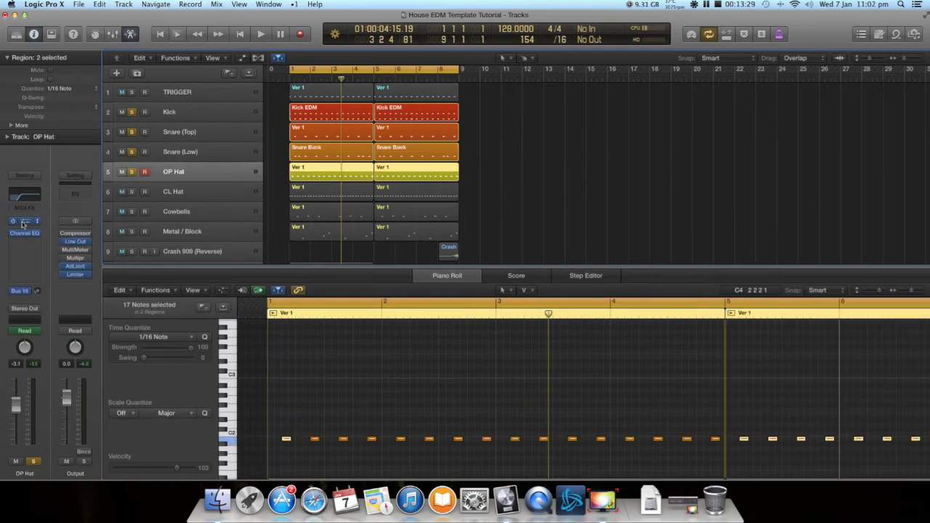
pyautogui.click(24, 221)
pyautogui.moveTo(533, 50); pyautogui.dragTo(604, 52)
pyautogui.click(604, 51)
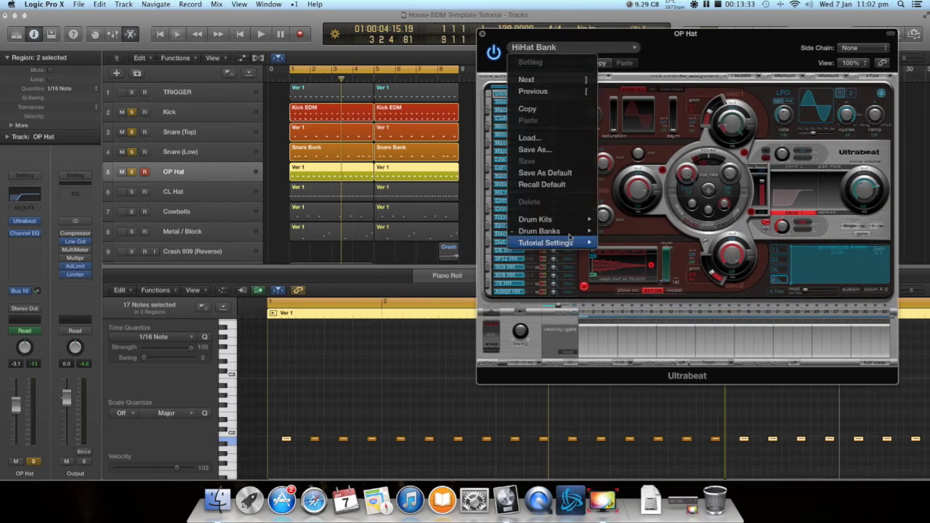
pyautogui.moveTo(552, 231)
pyautogui.click(762, 295)
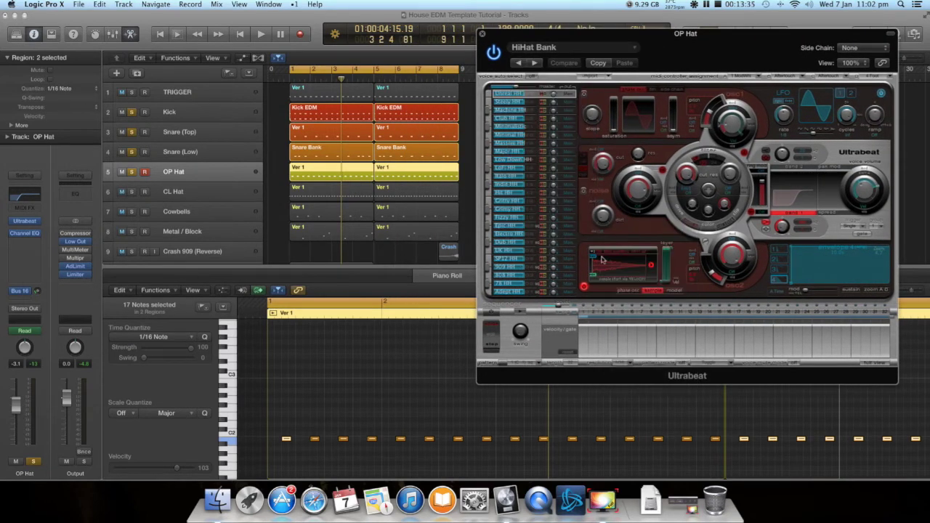
# Examine the HiHat Bank voices in Ultrabeat with the loop playing, select a Gritty HH voice, and close the instrument
pyautogui.click(522, 102)
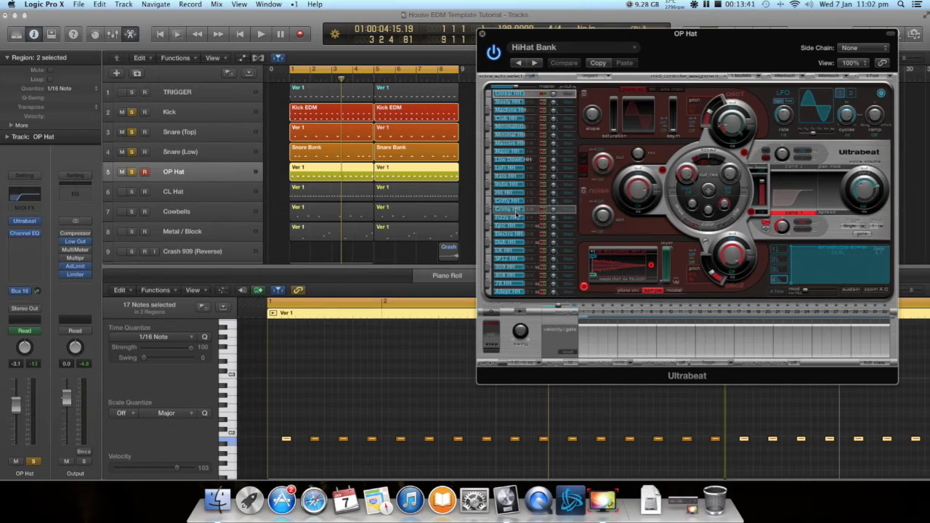
pyautogui.press('space')
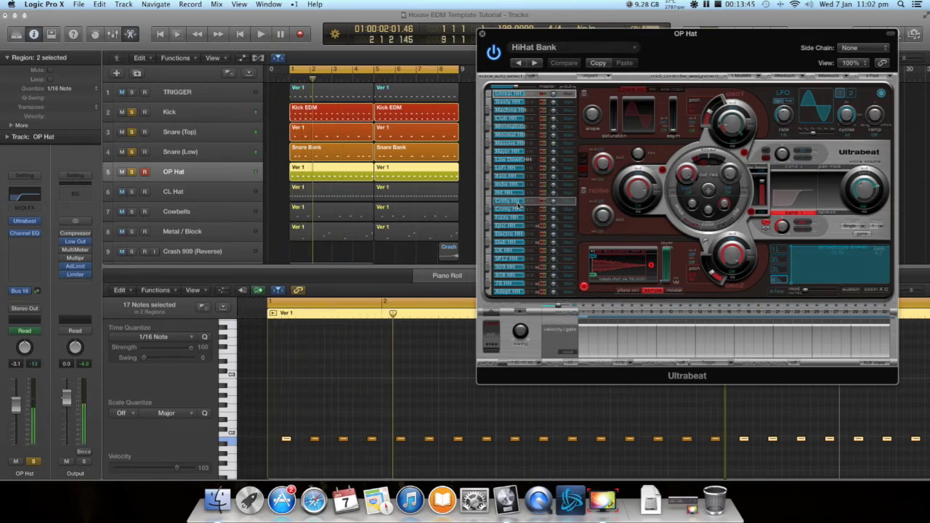
pyautogui.click(518, 204)
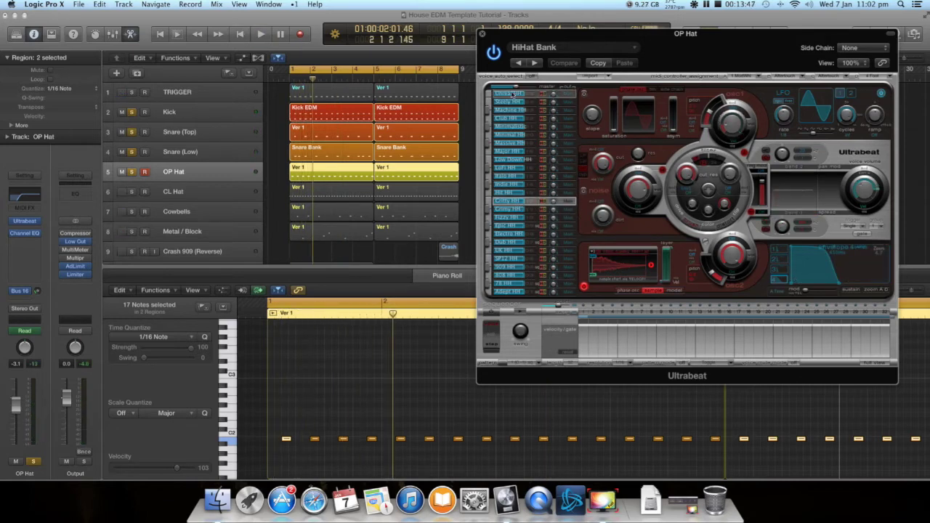
pyautogui.click(483, 35)
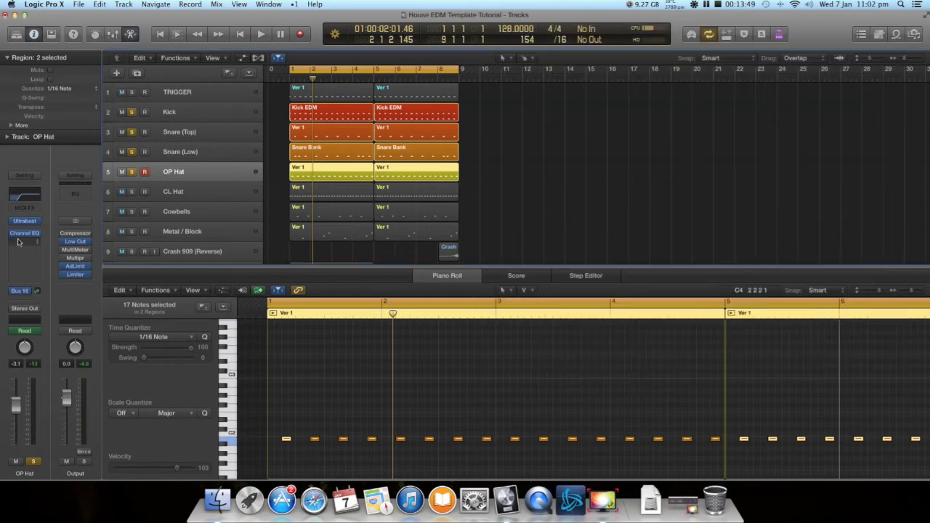
# Review the low cut in OP Hat's Channel EQ, close it, and play the soloed drums
pyautogui.click(26, 234)
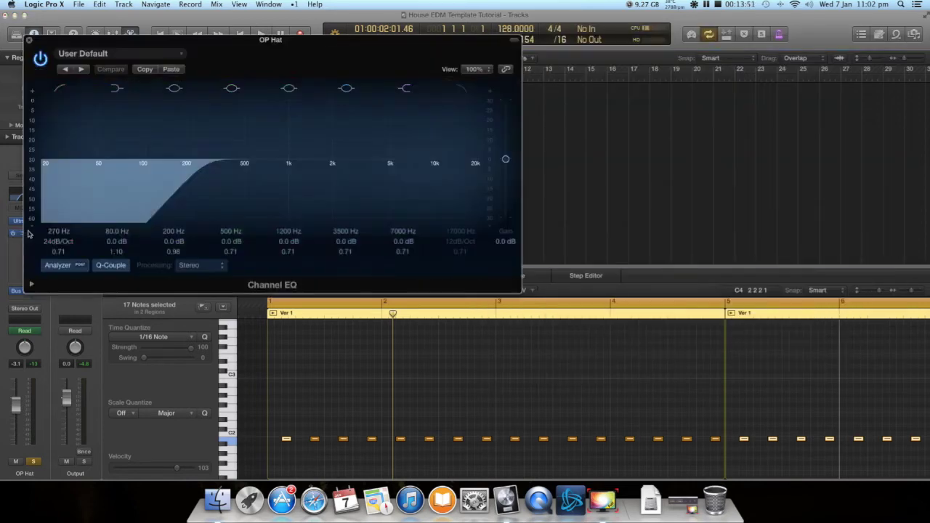
pyautogui.moveTo(206, 164); pyautogui.dragTo(239, 161)
pyautogui.click(30, 39)
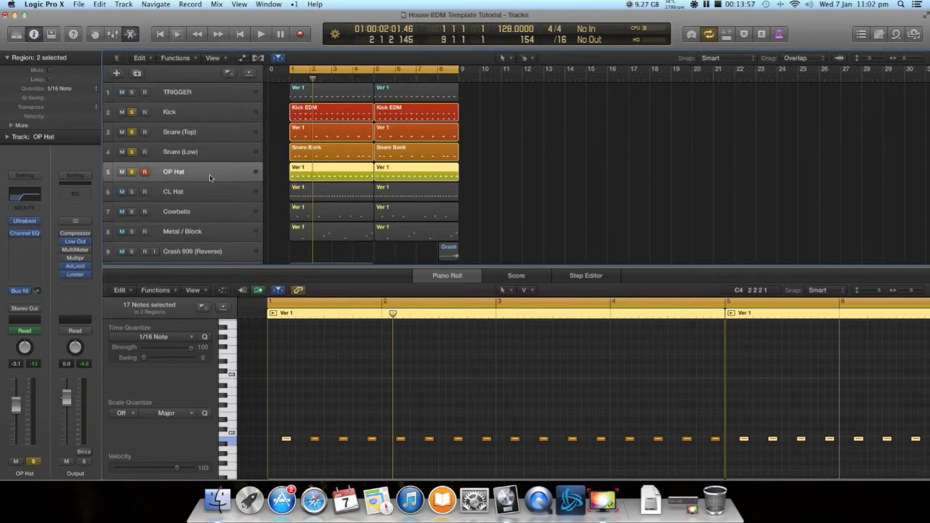
pyautogui.press('space')
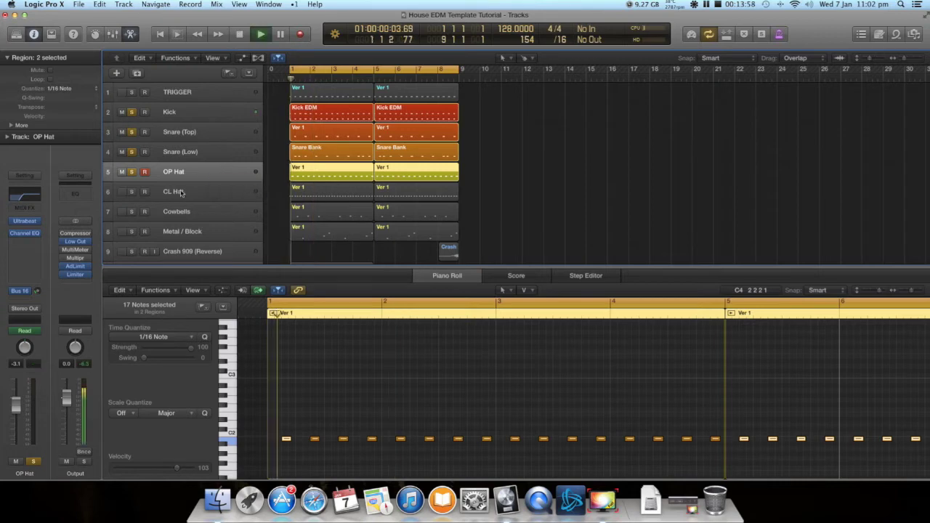
pyautogui.press('space')
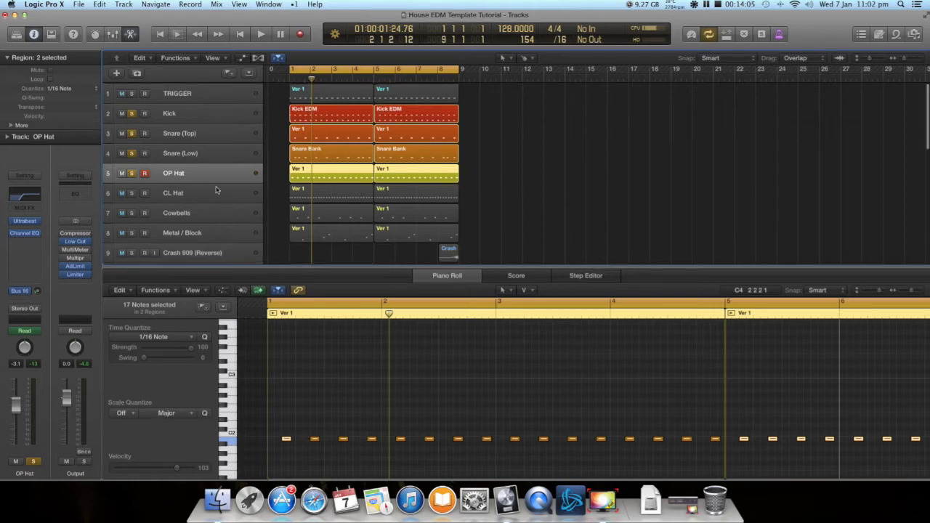
# Compare the note positions of the Snare (Top) and Kick EDM regions in the Piano Roll
pyautogui.click(218, 130)
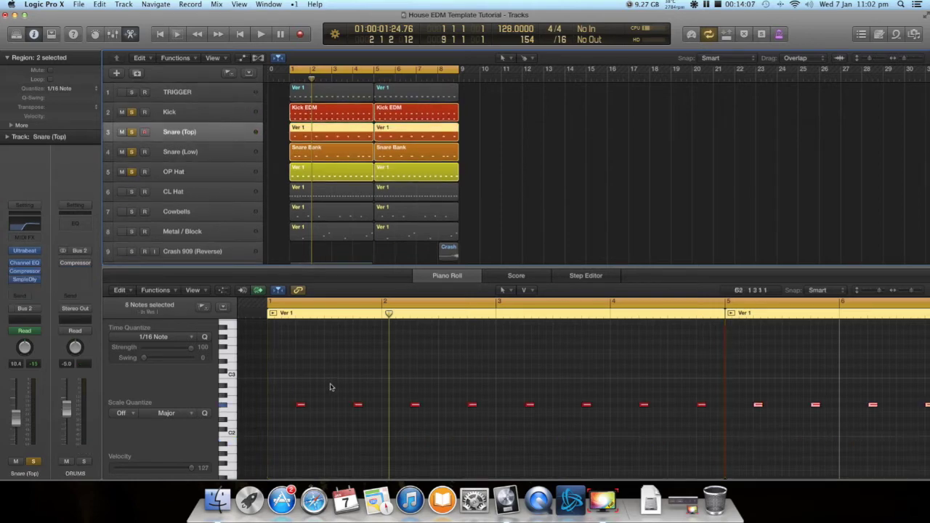
pyautogui.click(335, 118)
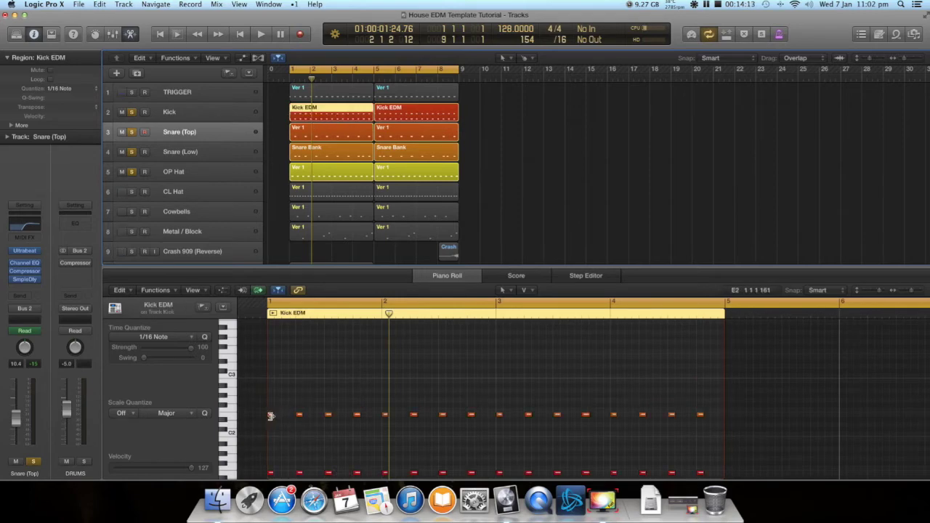
pyautogui.click(327, 139)
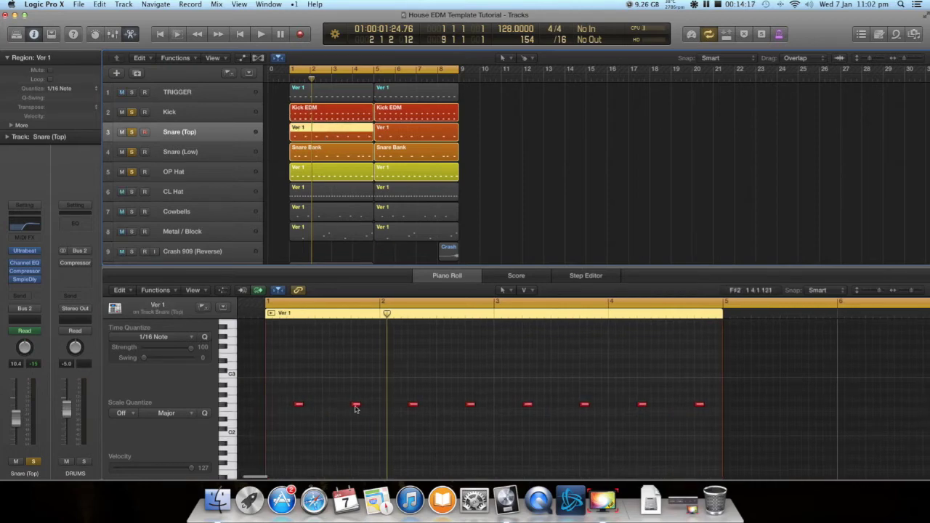
pyautogui.hscroll(1, 355, 407)
pyautogui.hscroll(-2, 319, 407)
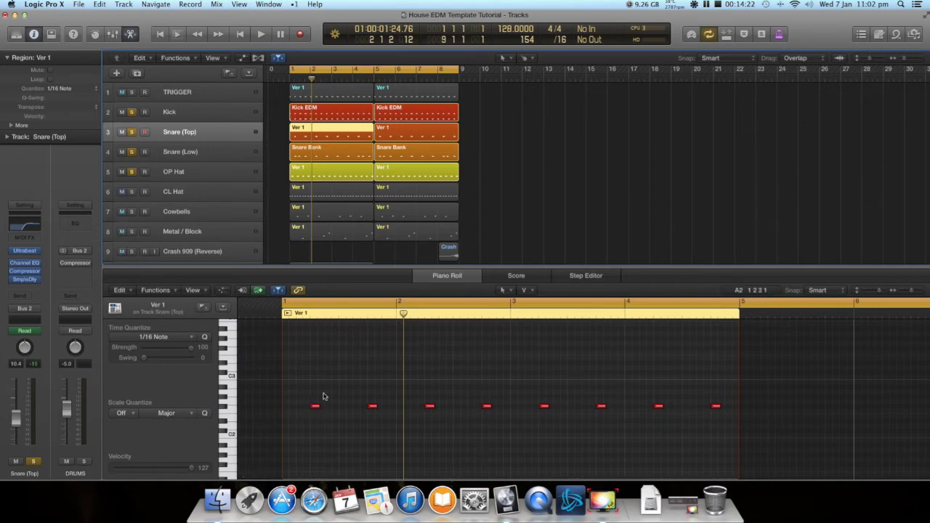
# View the first regions of Kick, Snare (Top), Snare (Low) and OP Hat in turn to compare their rhythms
pyautogui.click(331, 157)
pyautogui.click(327, 119)
pyautogui.click(328, 136)
pyautogui.click(328, 155)
pyautogui.click(329, 174)
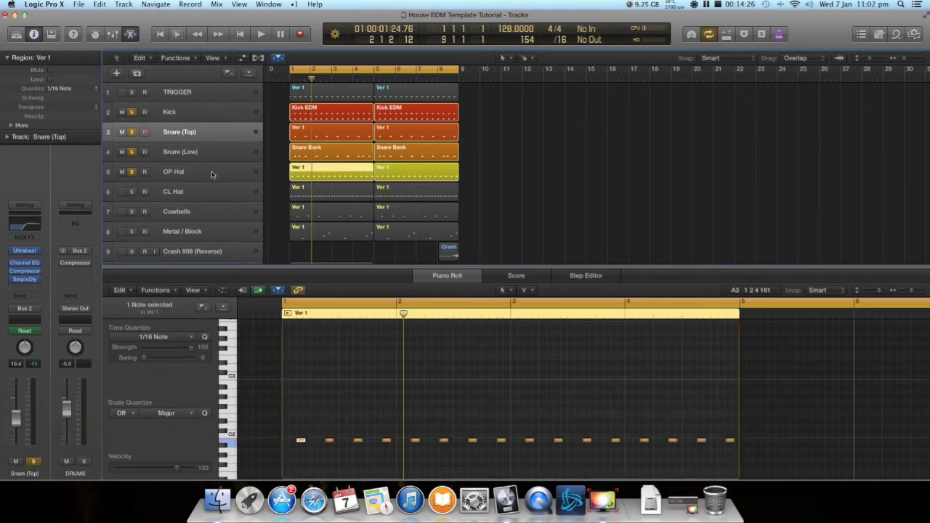
# Solo CL Hat alongside OP Hat, unsolo both snares and Kick, and select the CL Hat track
pyautogui.click(179, 187)
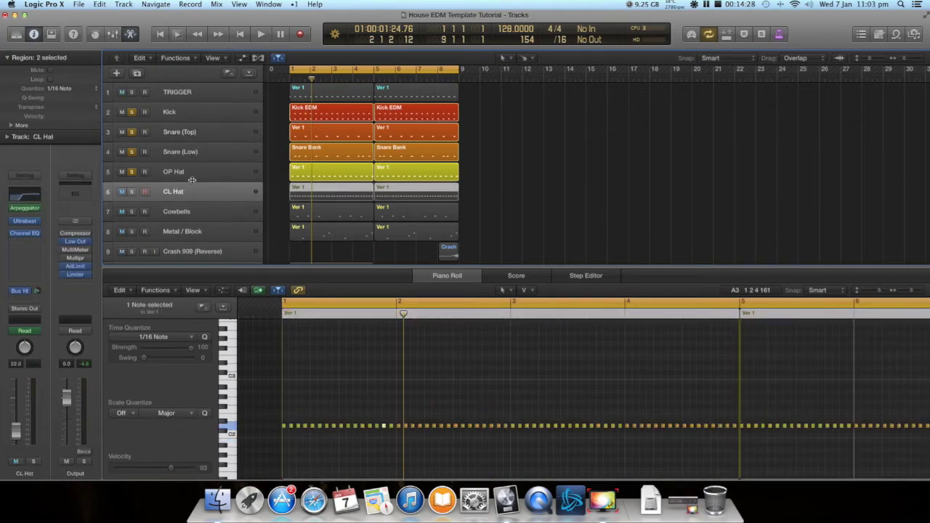
pyautogui.click(196, 178)
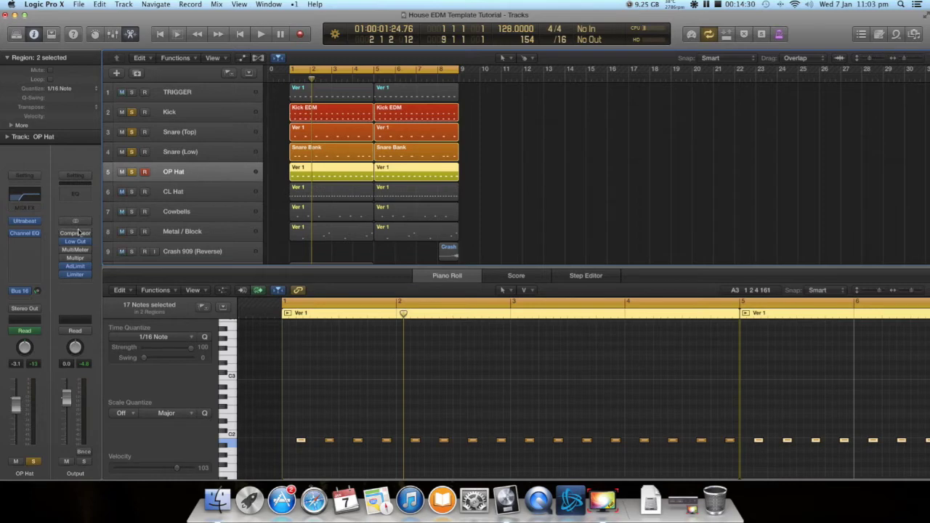
pyautogui.click(131, 191)
pyautogui.click(131, 151)
pyautogui.click(132, 131)
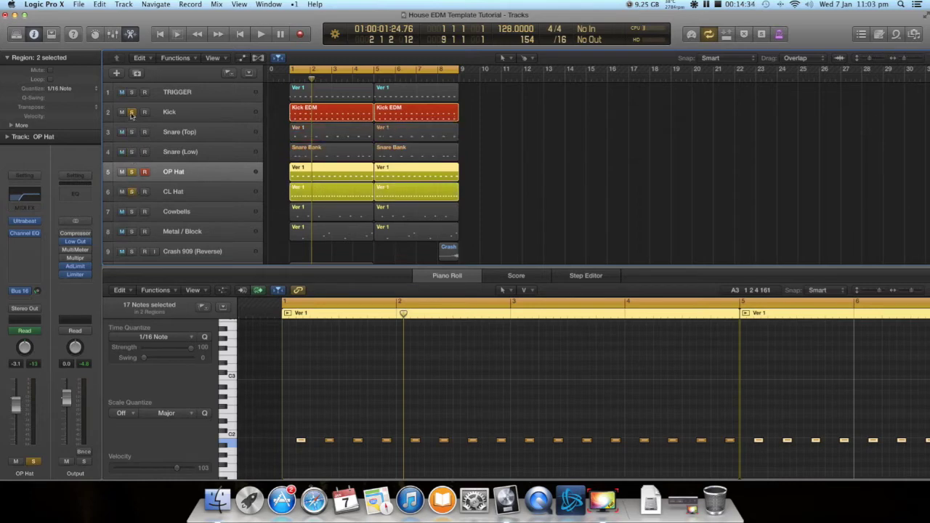
pyautogui.click(132, 112)
pyautogui.click(167, 189)
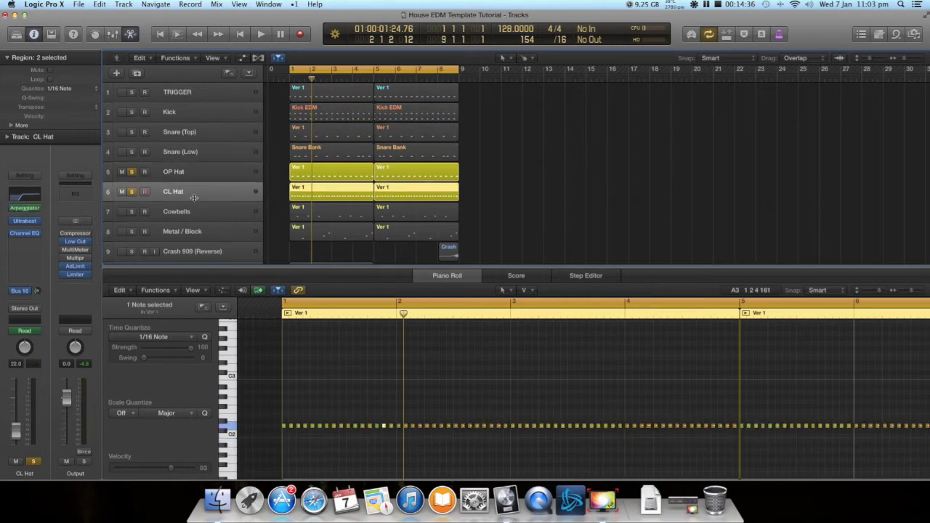
# Bypass CL Hat's Arpeggiator and open its Ultrabeat beside the tracks to view the HiHat Bank voices
pyautogui.click(14, 209)
pyautogui.click(27, 221)
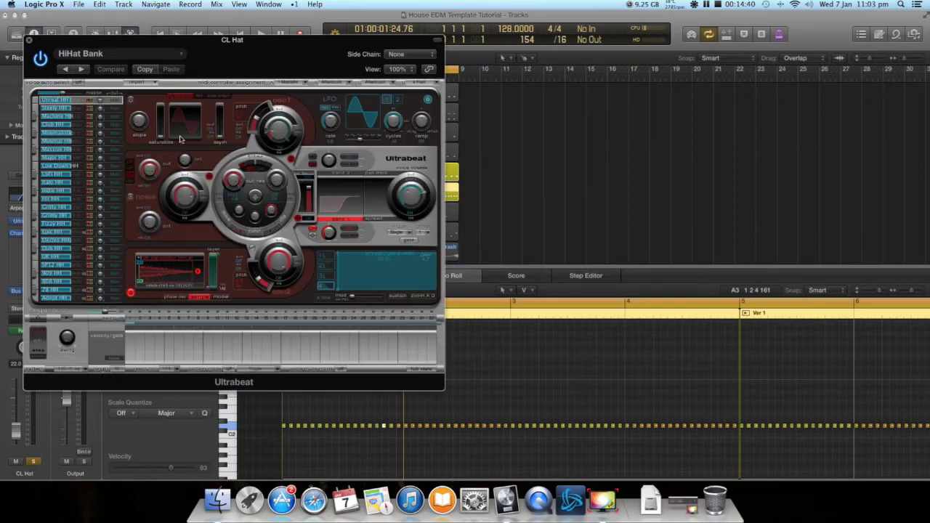
pyautogui.moveTo(234, 50); pyautogui.dragTo(689, 59)
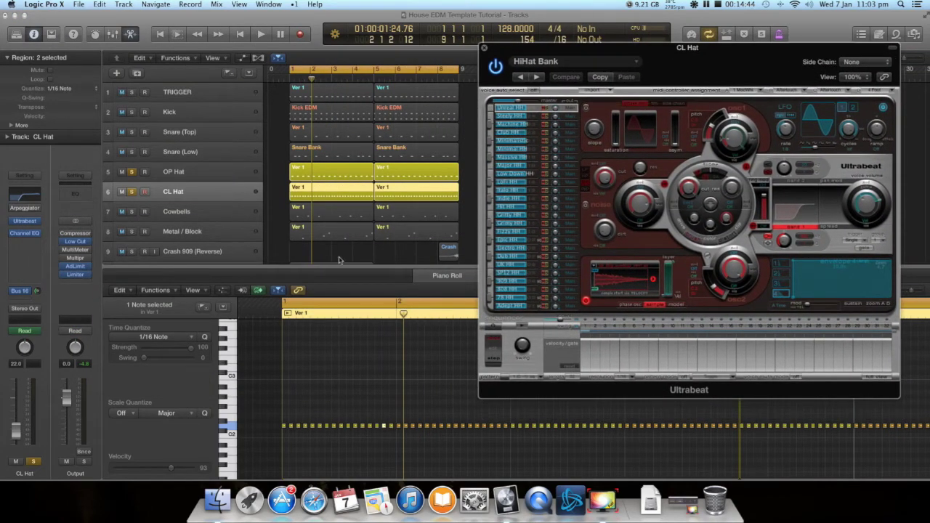
pyautogui.scroll(-1, 339, 212)
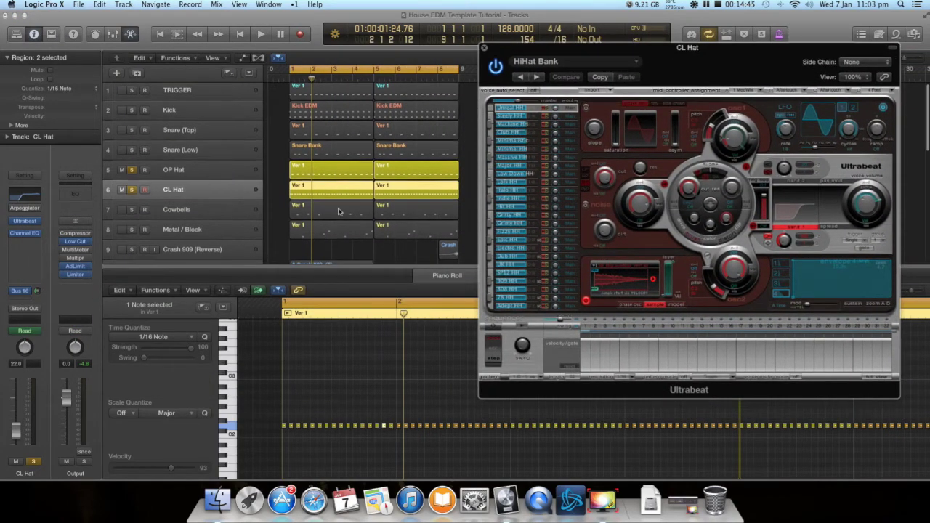
pyautogui.click(132, 170)
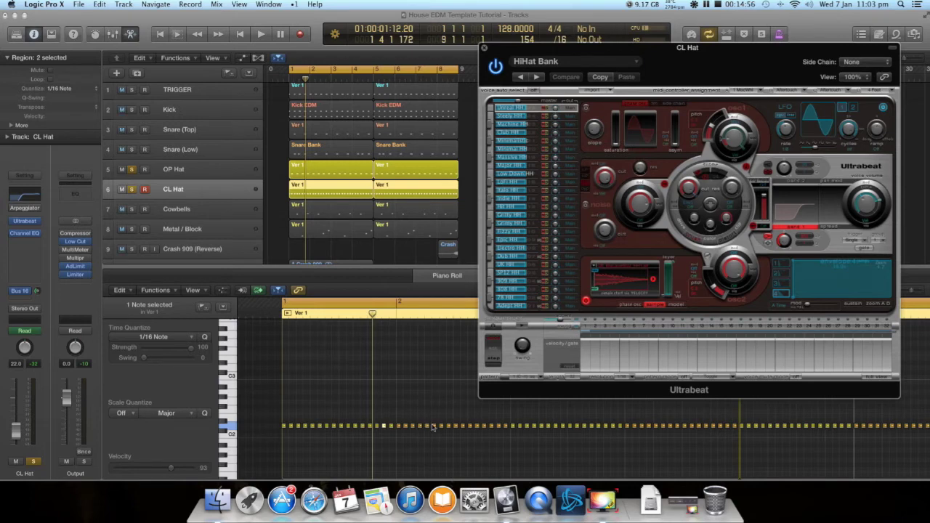
# Examine the CL Hat region's note pattern up close in the Piano Roll
pyautogui.hscroll(-3, 631, 429)
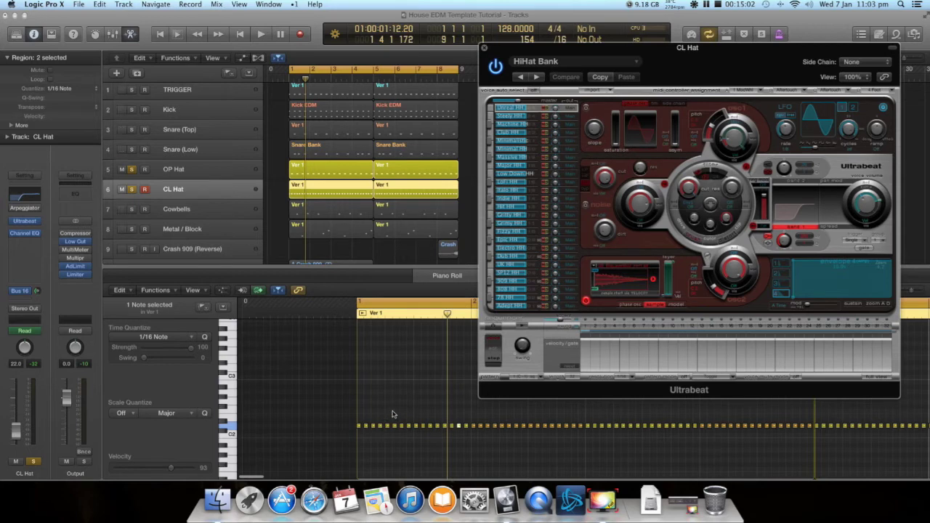
pyautogui.scroll(4, 393, 414)
pyautogui.scroll(-1, 392, 414)
pyautogui.press('alt+super')
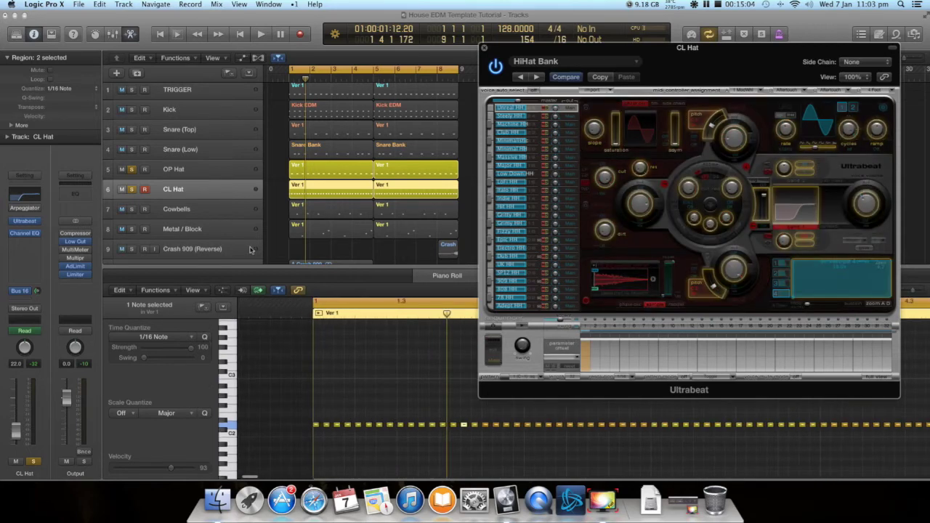
# Switch CL Hat's Ultrabeat back to voice editing, close it, and play the two soloed hats
pyautogui.scroll(-2, 354, 202)
pyautogui.click(501, 352)
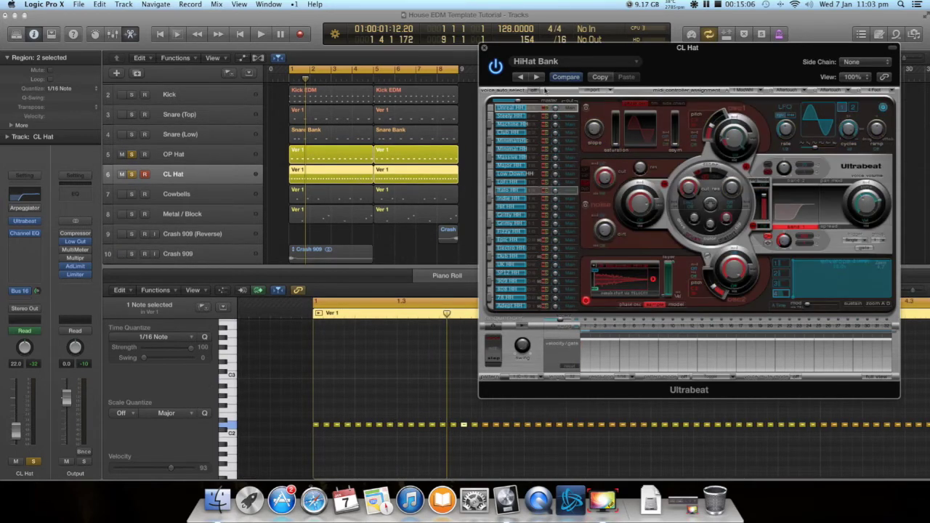
pyautogui.click(485, 48)
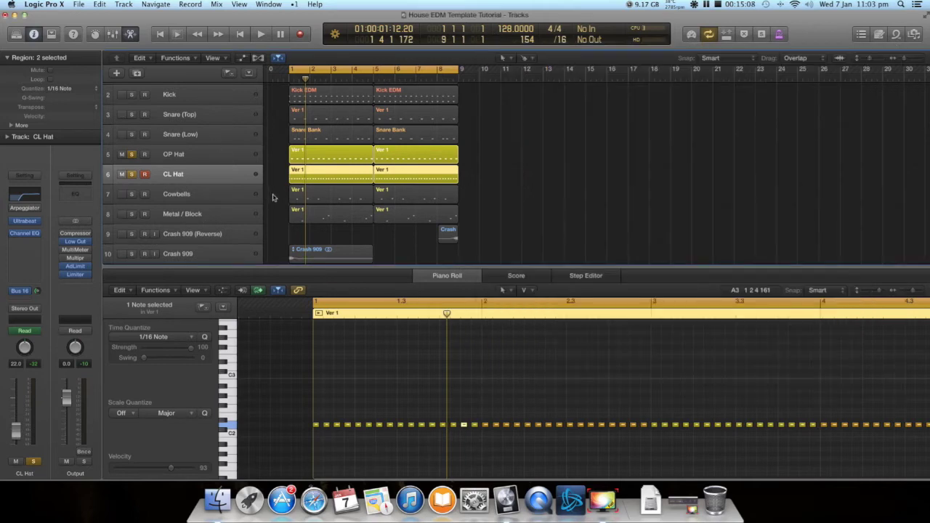
pyautogui.press('space')
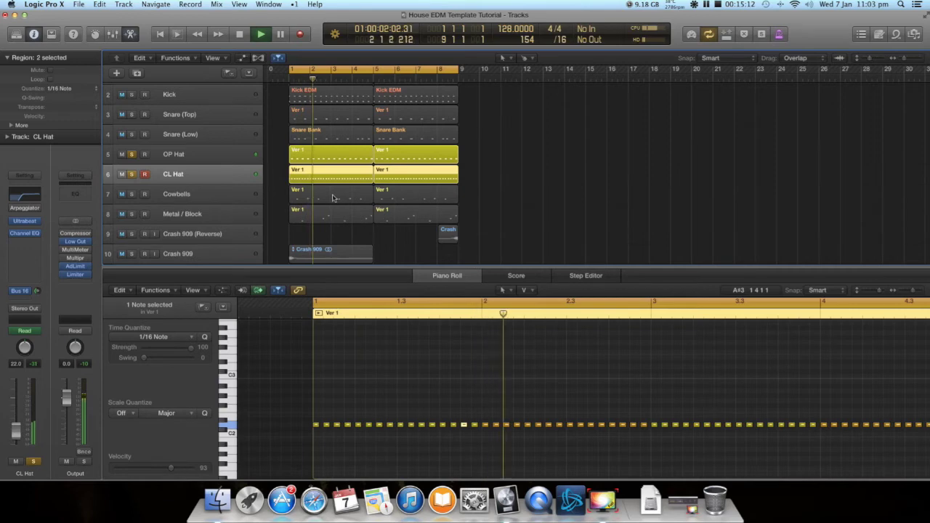
pyautogui.press('space')
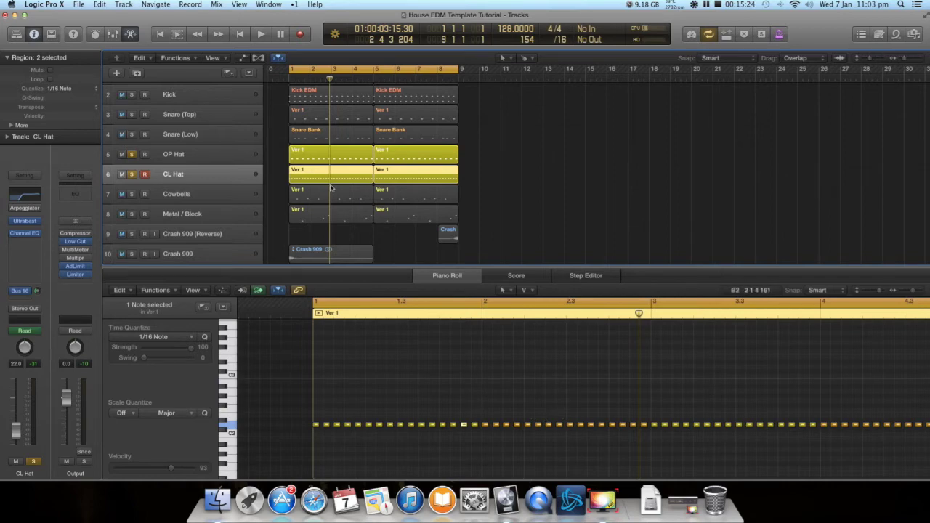
# Raise the low cut frequency slightly in CL Hat's Channel EQ, close it, and play the soloed hats briefly
pyautogui.click(24, 232)
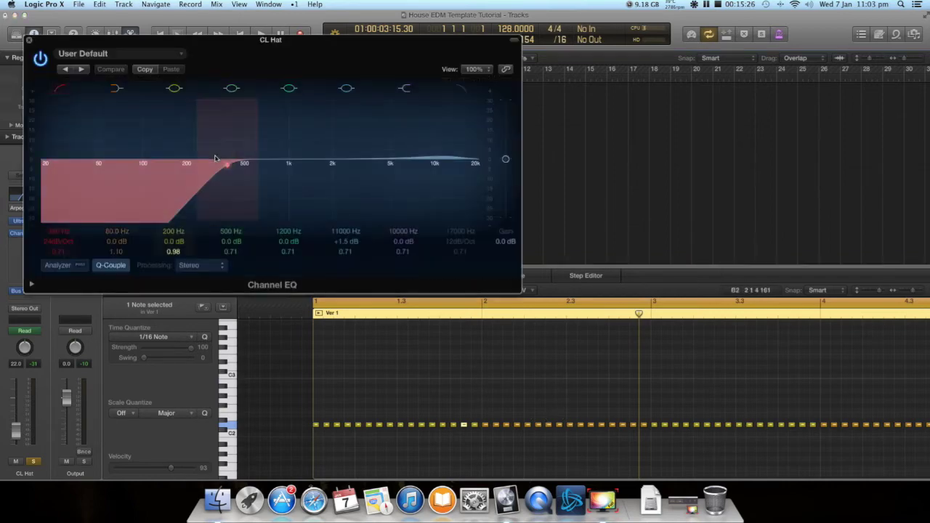
pyautogui.moveTo(74, 231); pyautogui.dragTo(75, 226)
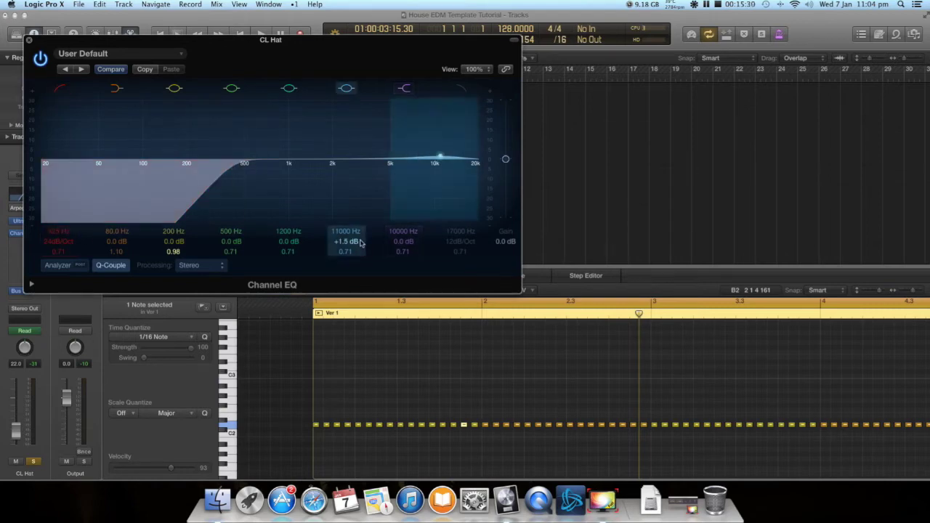
pyautogui.click(29, 40)
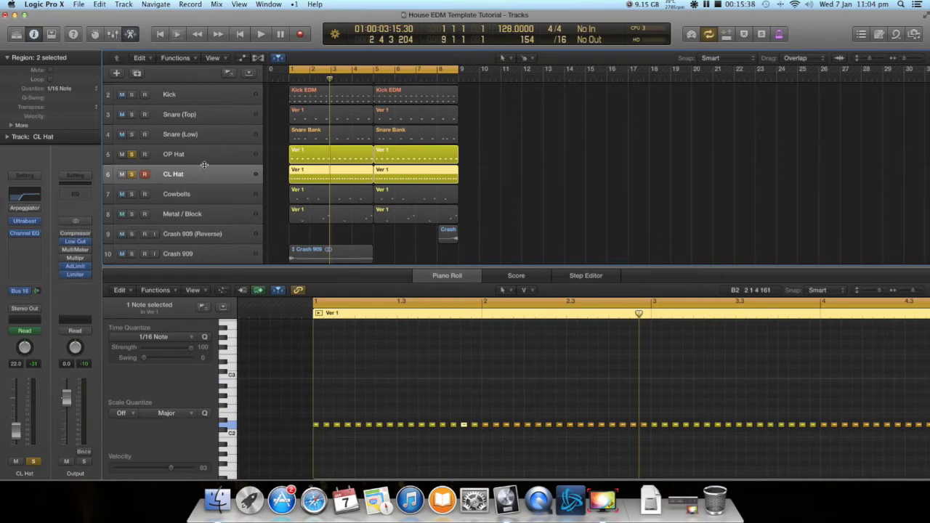
pyautogui.press('space')
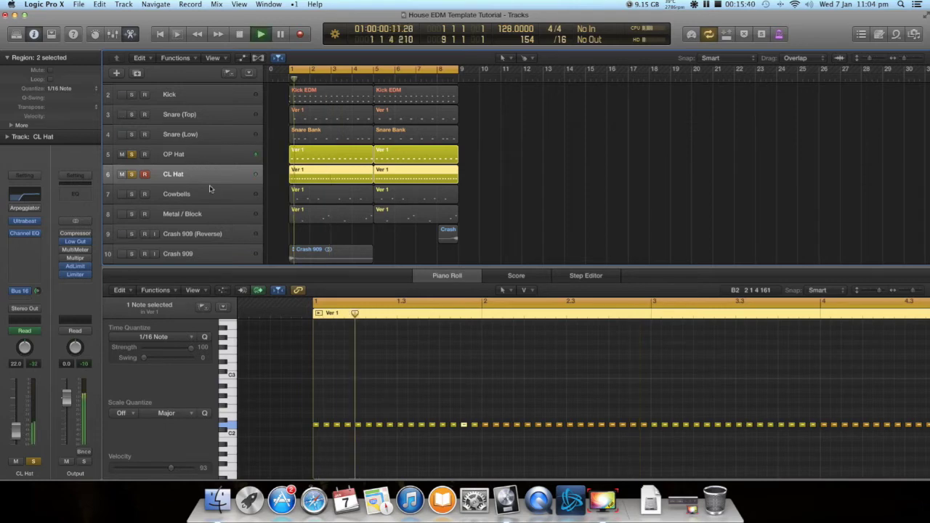
pyautogui.press('space')
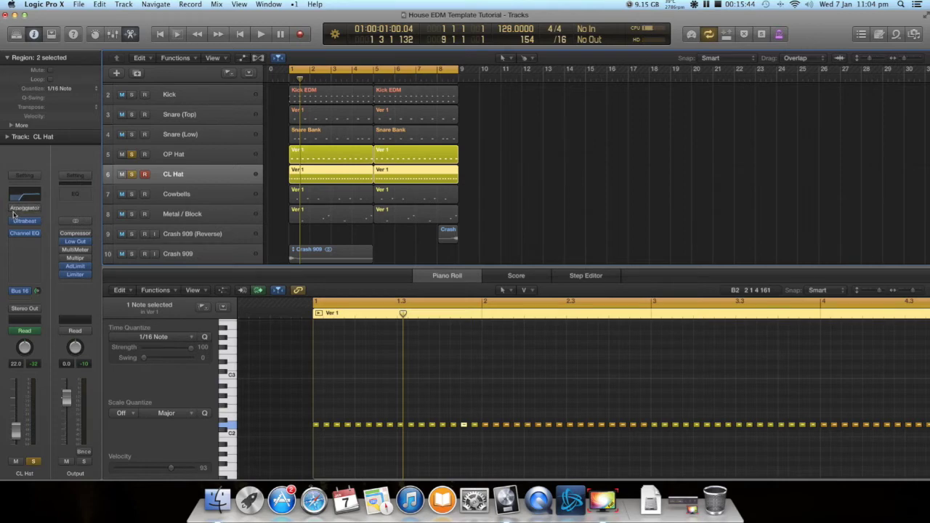
# Open CL Hat's bypassed Arpeggiator to review its options, start playback, and raise the track volume to -15.2 dB
pyautogui.click(26, 210)
pyautogui.moveTo(295, 48); pyautogui.dragTo(744, 46)
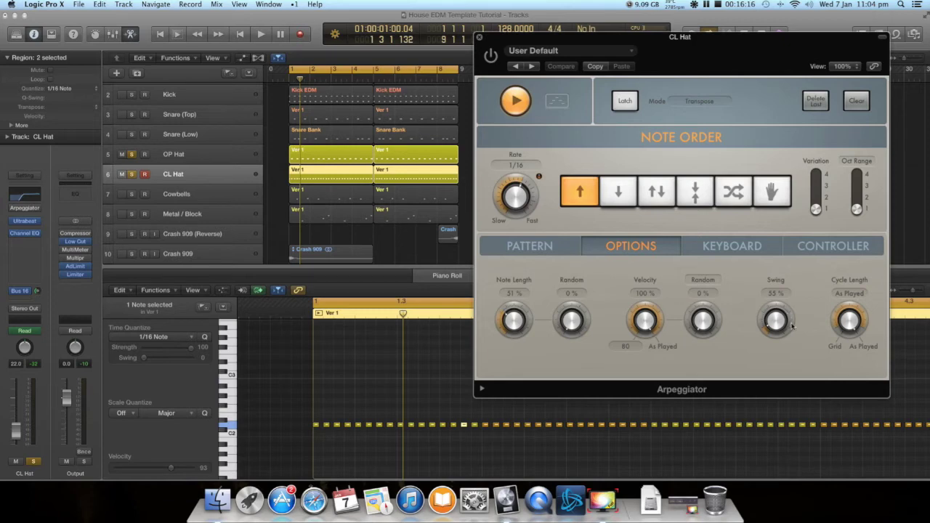
pyautogui.press('space')
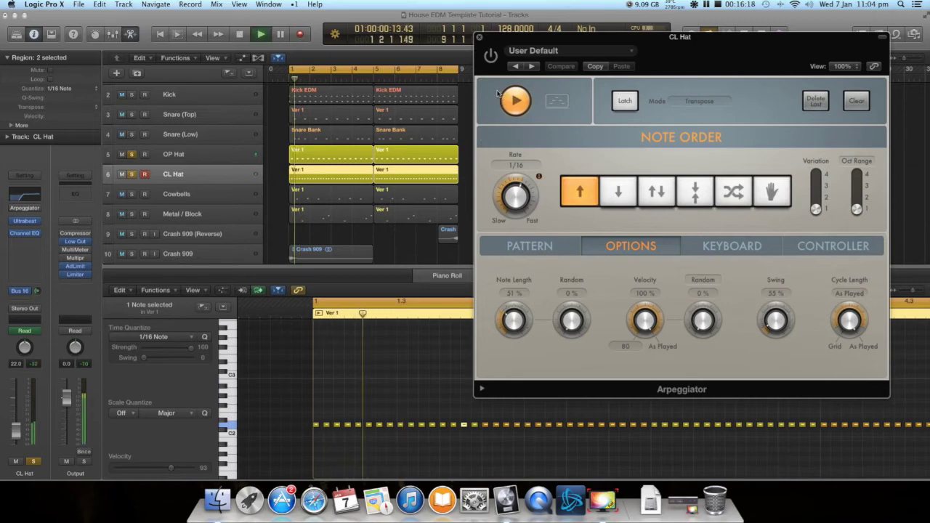
pyautogui.moveTo(16, 432); pyautogui.dragTo(16, 425)
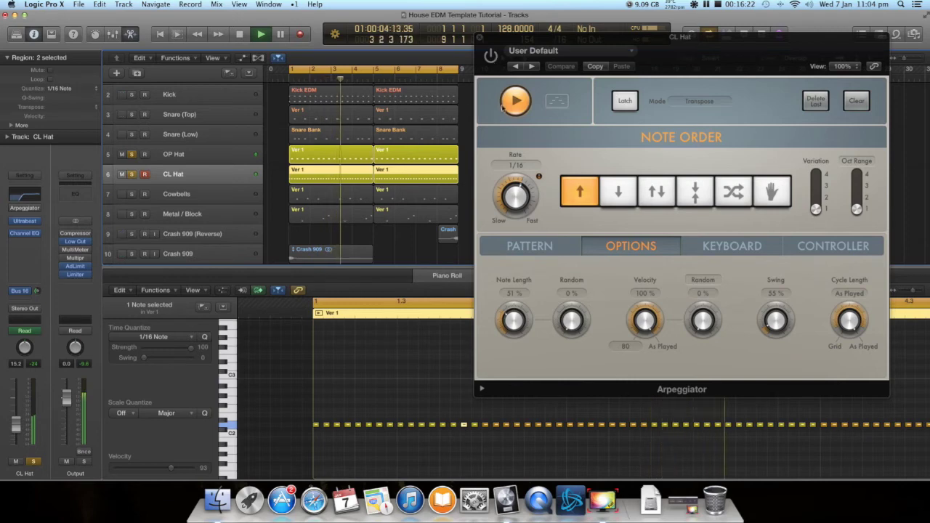
# Turn on CL Hat's Arpeggiator, lower the track volume to -20.5 dB, then stop playback and close the plug-in
pyautogui.click(492, 57)
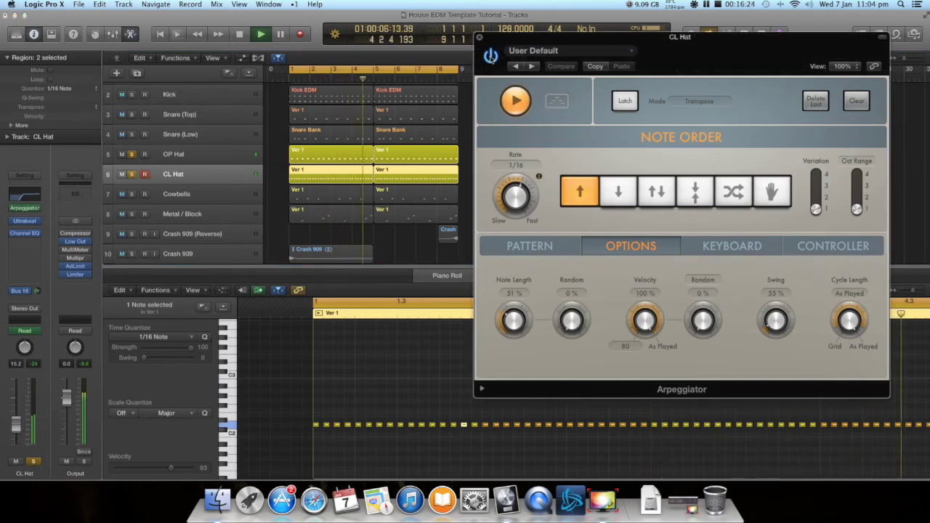
pyautogui.moveTo(16, 425); pyautogui.dragTo(16, 432)
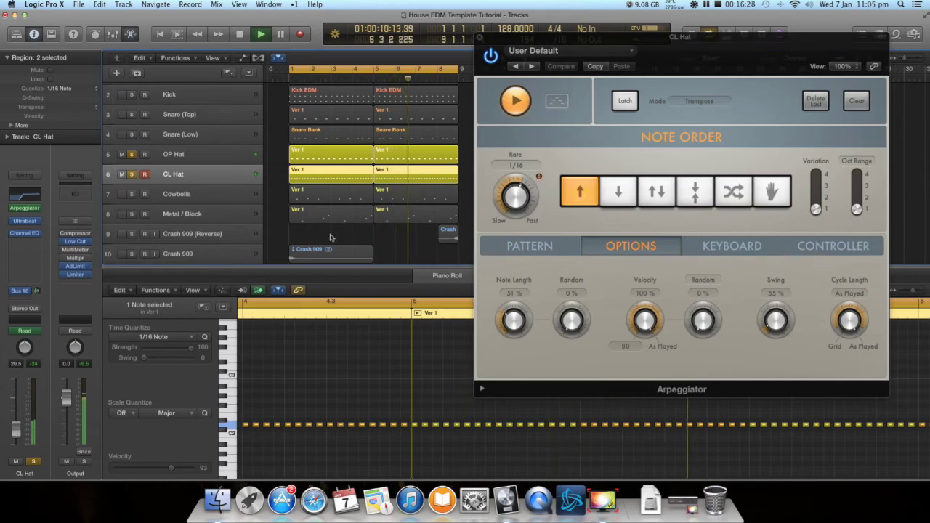
pyautogui.press('space')
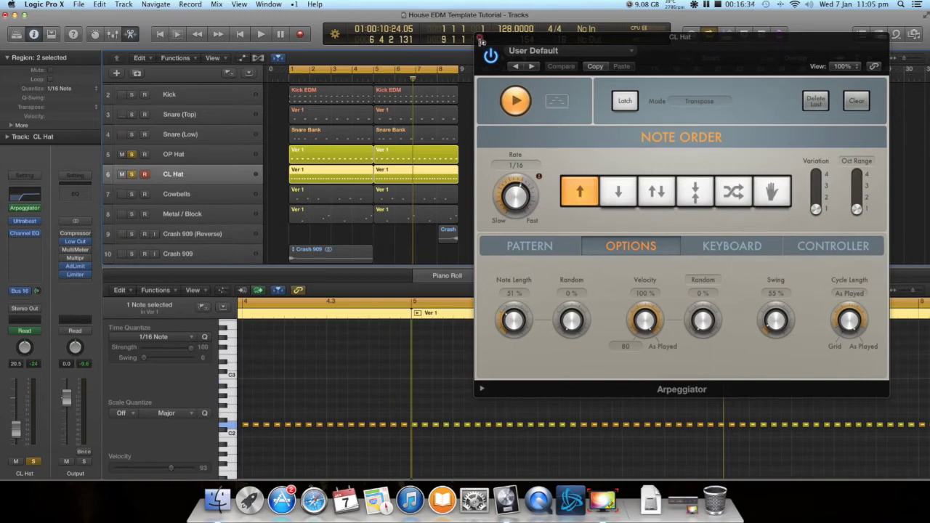
pyautogui.moveTo(503, 42)
pyautogui.mouseDown()
pyautogui.moveTo(469, 39)
pyautogui.moveTo(510, 38)
pyautogui.moveTo(501, 39)
pyautogui.mouseUp()
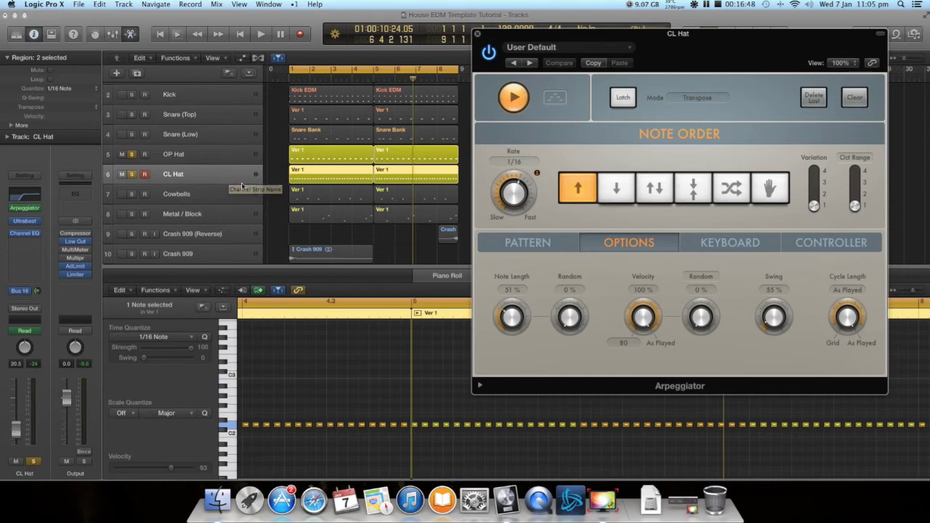
pyautogui.scroll(-1, 301, 166)
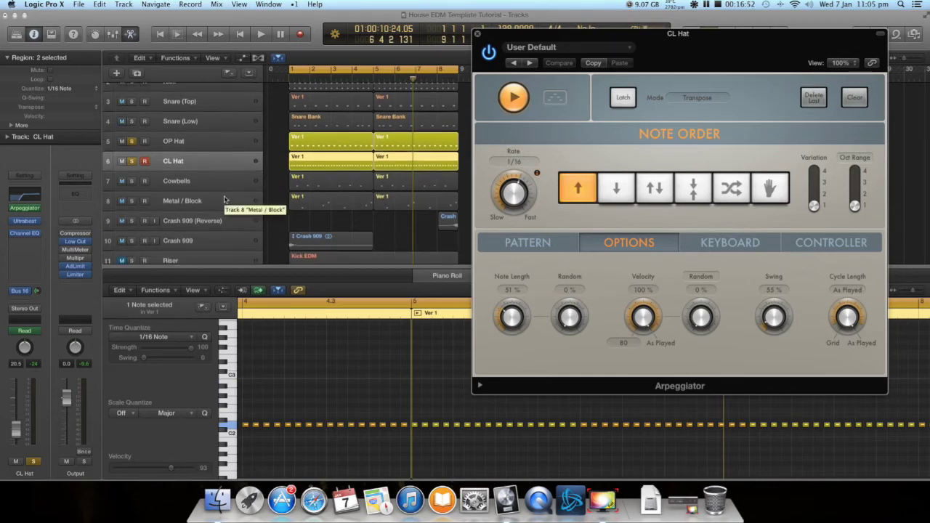
pyautogui.click(477, 34)
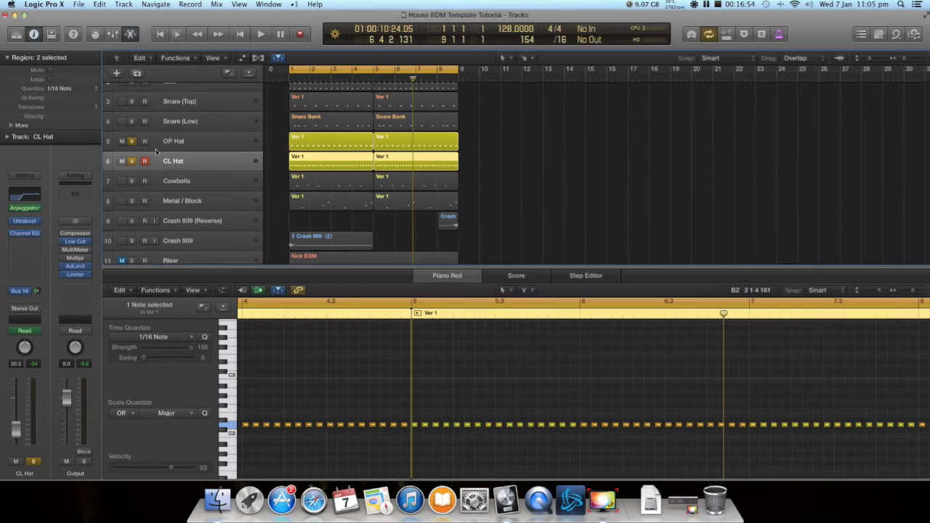
# Solo Cowbells and Metal / Block, unsolo CL Hat and OP Hat, and select the Cowbells track
pyautogui.scroll(2, 186, 152)
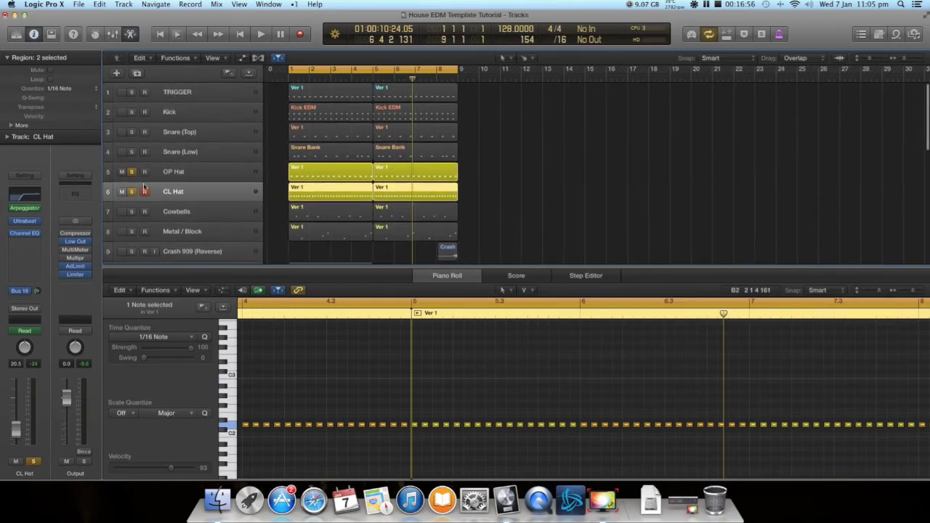
pyautogui.scroll(-3, 184, 175)
pyautogui.click(131, 168)
pyautogui.click(131, 189)
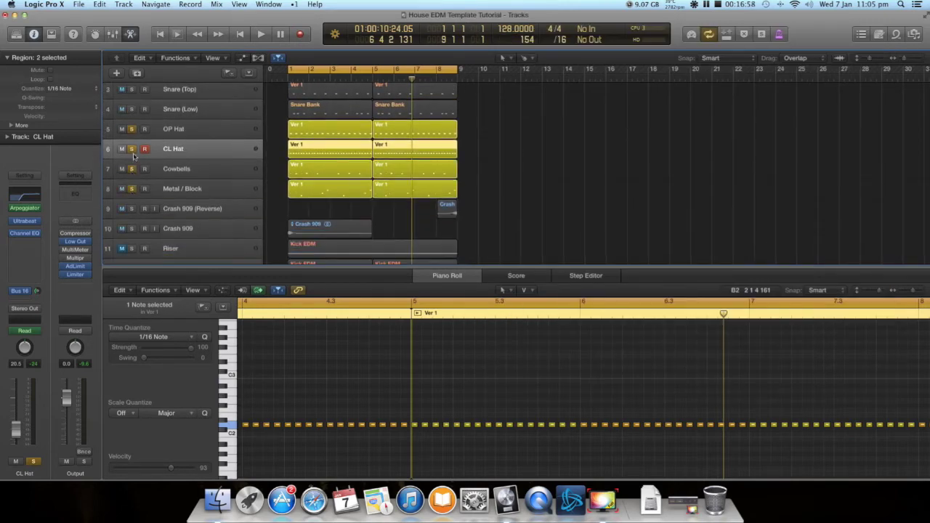
pyautogui.click(132, 149)
pyautogui.click(131, 129)
pyautogui.click(210, 165)
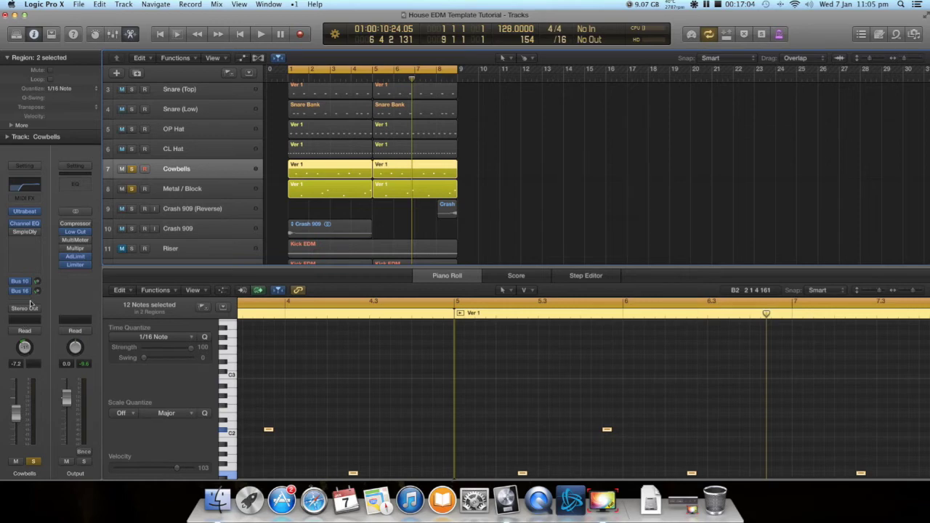
# Review Cowbells' Channel EQ and close it, then unsolo Metal / Block and play Cowbells alone
pyautogui.click(34, 187)
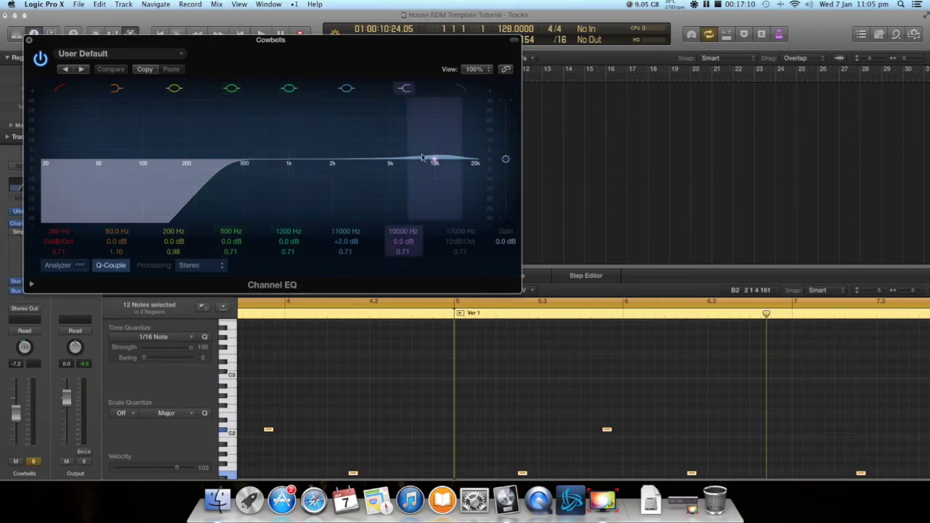
pyautogui.click(31, 40)
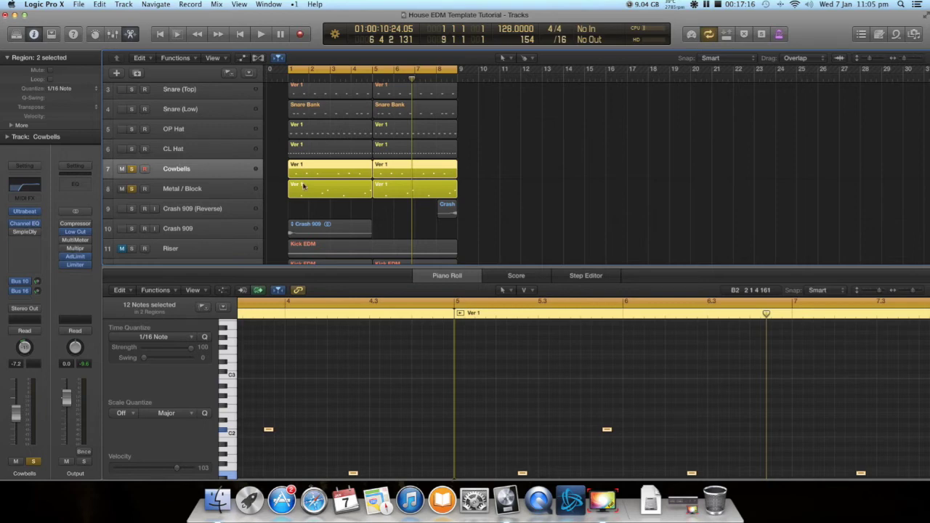
pyautogui.click(207, 171)
pyautogui.press('space')
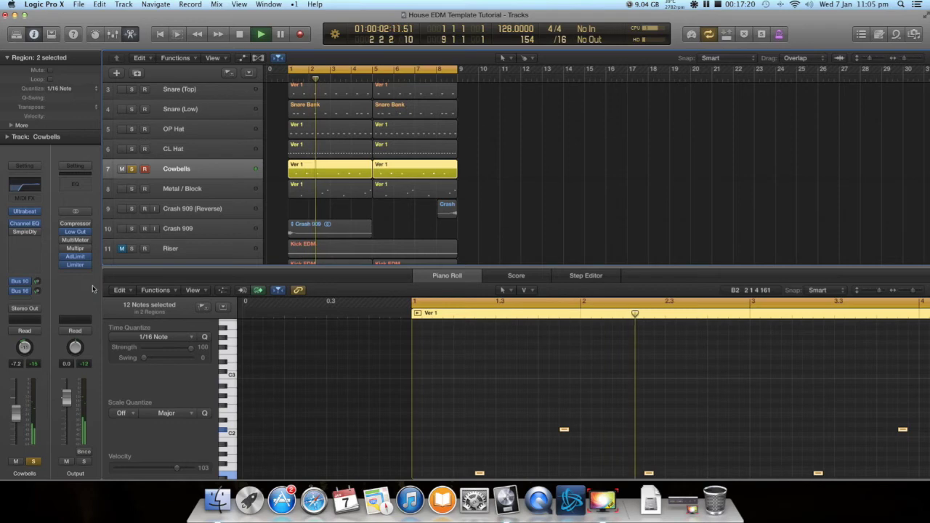
pyautogui.press('space')
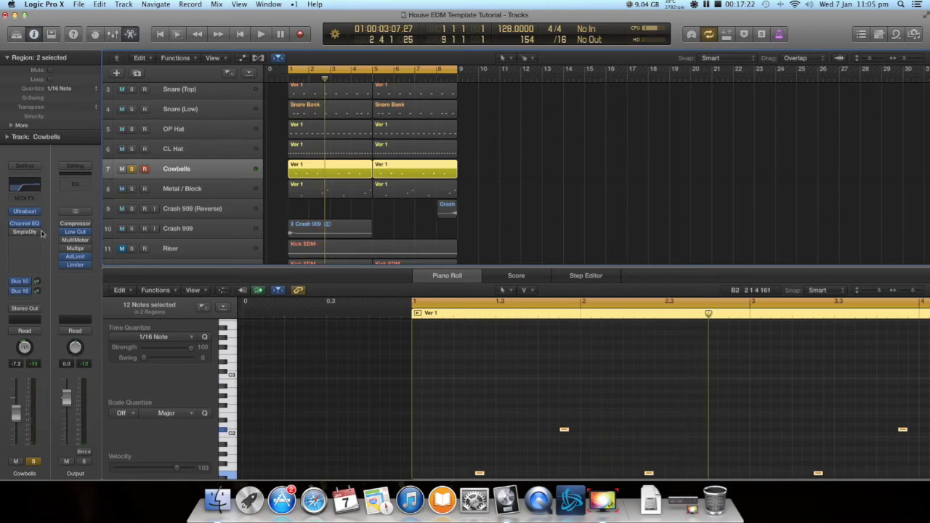
# Show the reverb channel fed by Cowbells' Bus 10 send and review its Space Designer preset, 1.4s Bright Hall
pyautogui.click(21, 282)
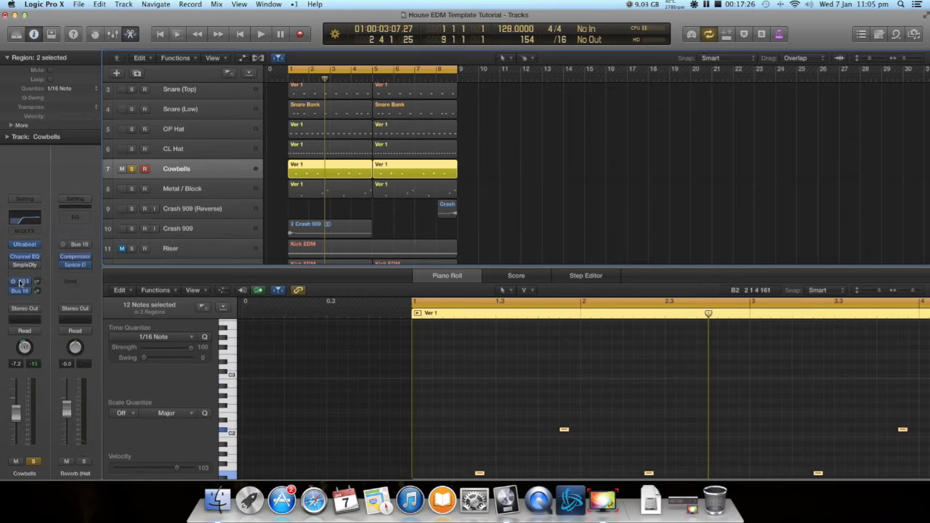
pyautogui.click(83, 267)
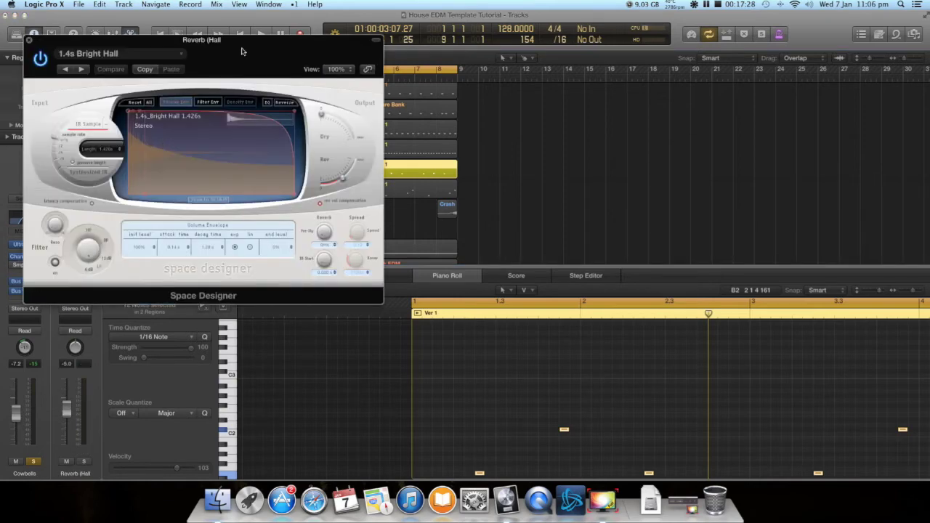
pyautogui.moveTo(240, 45); pyautogui.dragTo(621, 37)
pyautogui.click(506, 48)
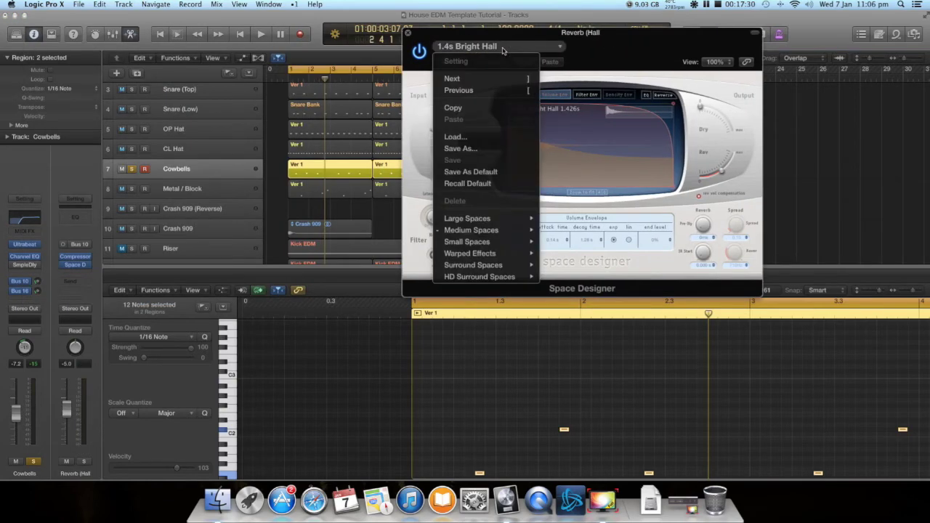
pyautogui.click(507, 48)
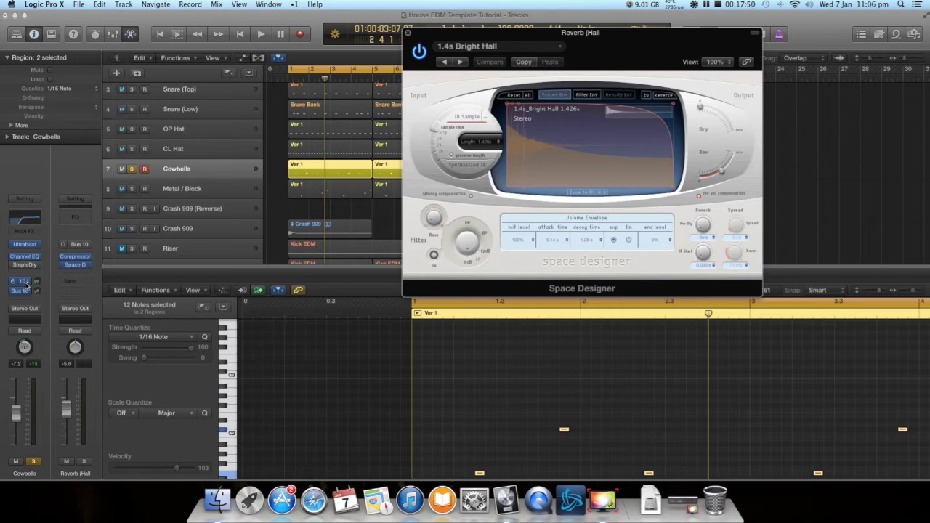
# Show the reverb preset's location under Medium Spaces, Halls, point out Space Designer's reverb output level, and close the plug-in
pyautogui.click(120, 248)
pyautogui.click(490, 46)
pyautogui.moveTo(509, 229)
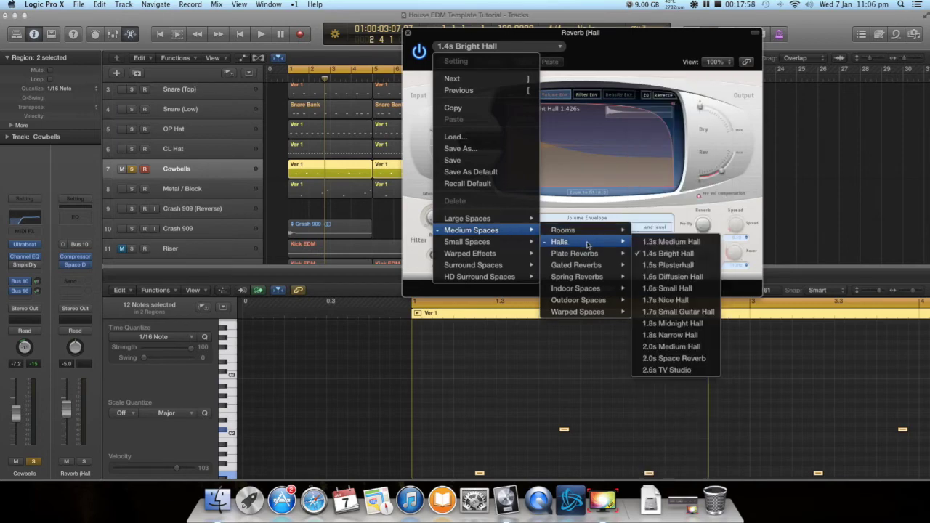
pyautogui.click(439, 41)
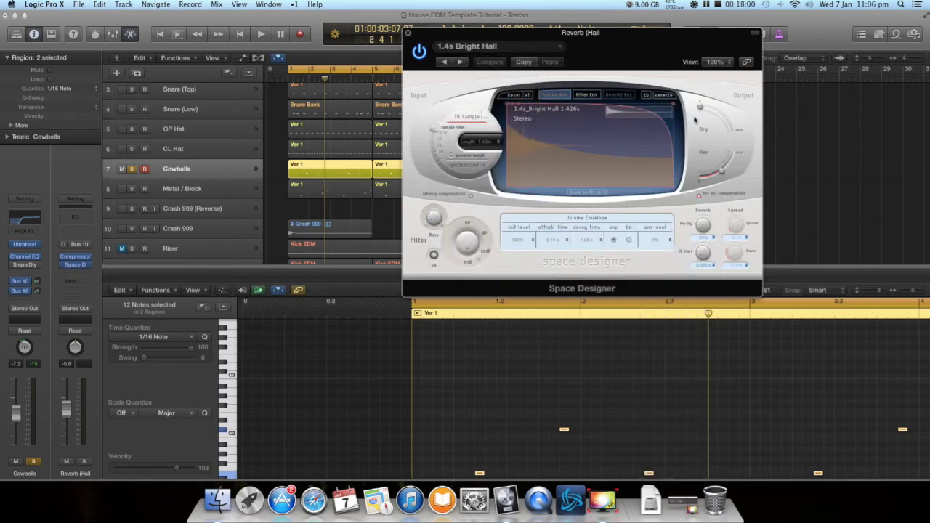
pyautogui.click(721, 172)
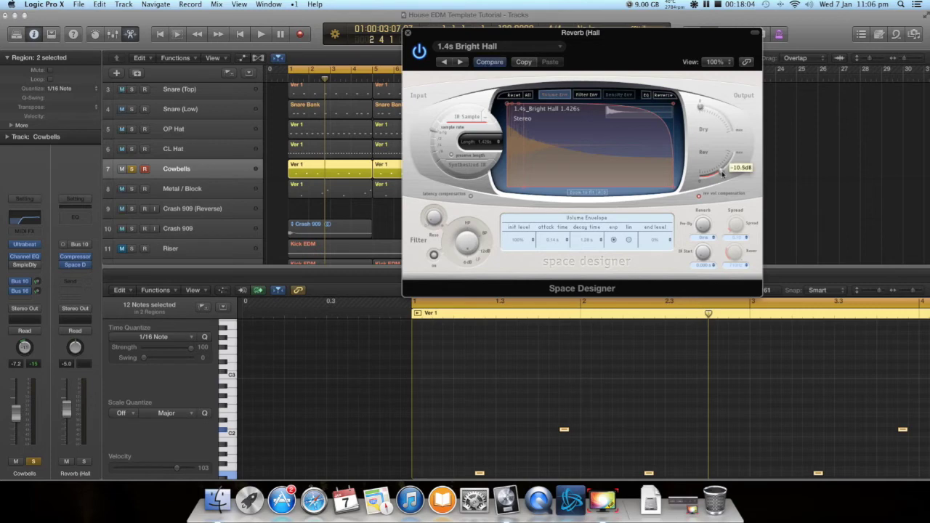
pyautogui.click(408, 32)
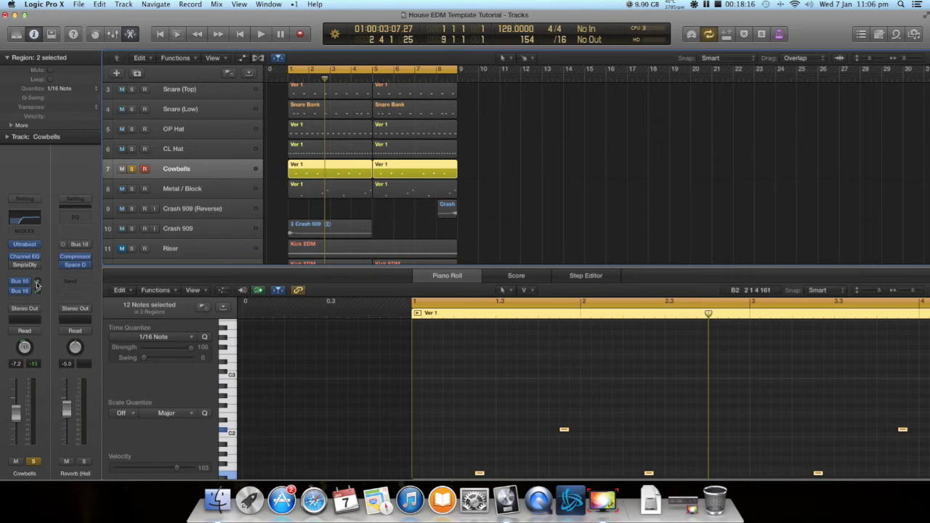
# Play Cowbells through its reverb send, stop playback, and remove the Sample Delay insert from the track
pyautogui.press('space')
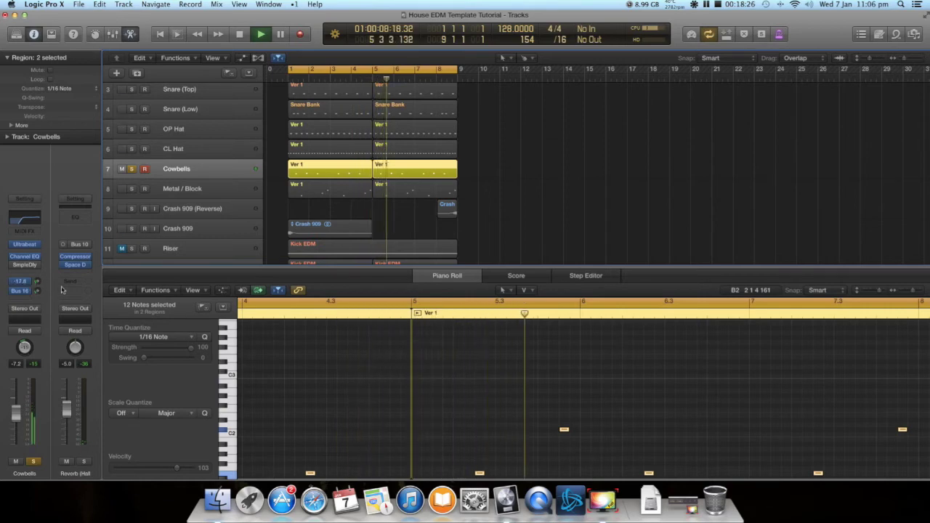
pyautogui.press('space')
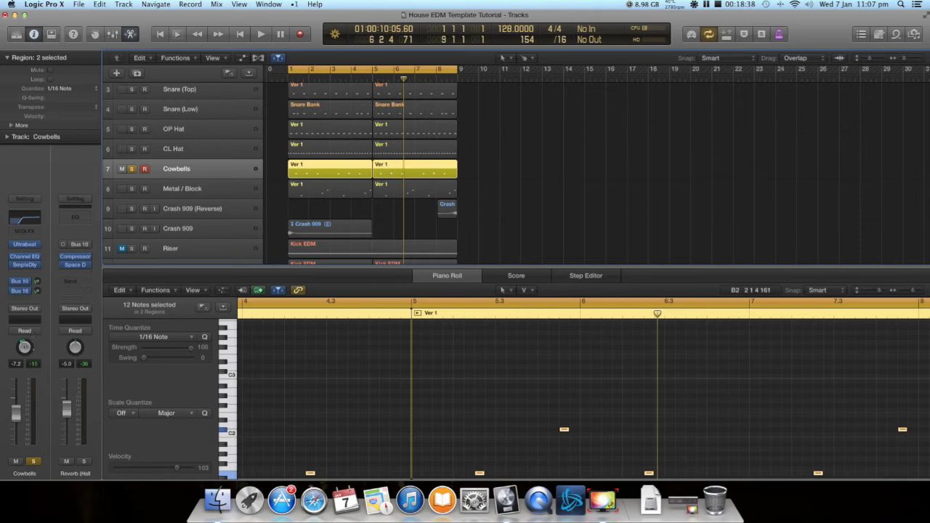
pyautogui.click(36, 265)
pyautogui.click(21, 266)
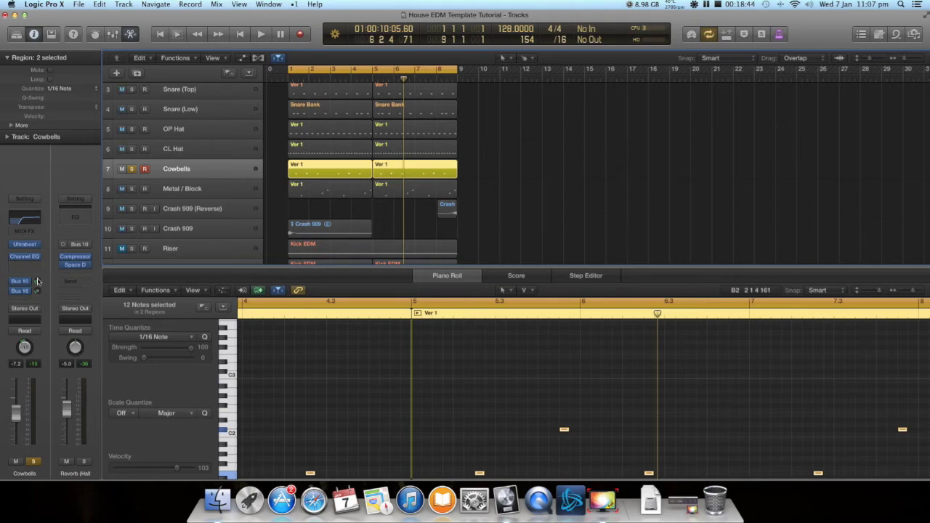
# Solo Metal / Block alongside Cowbells, keeping Cowbells as the selected track
pyautogui.click(186, 188)
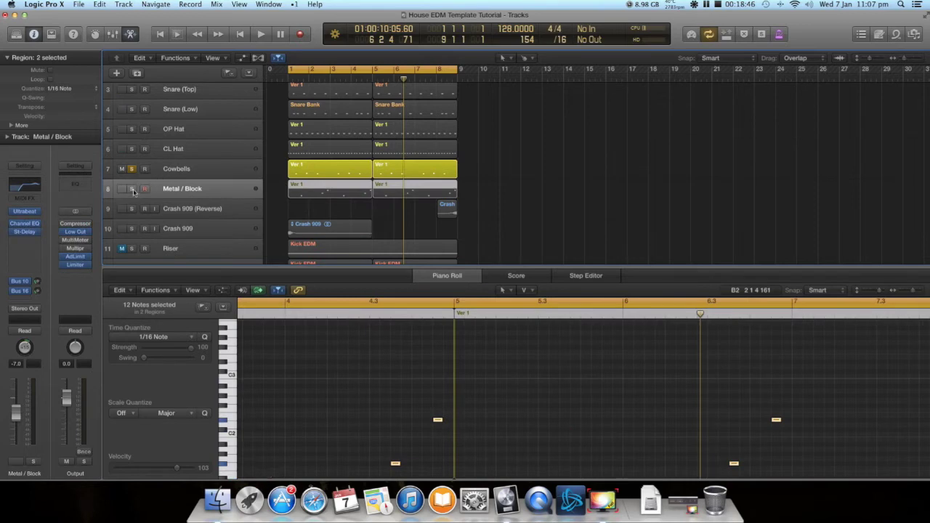
pyautogui.click(132, 169)
pyautogui.click(172, 174)
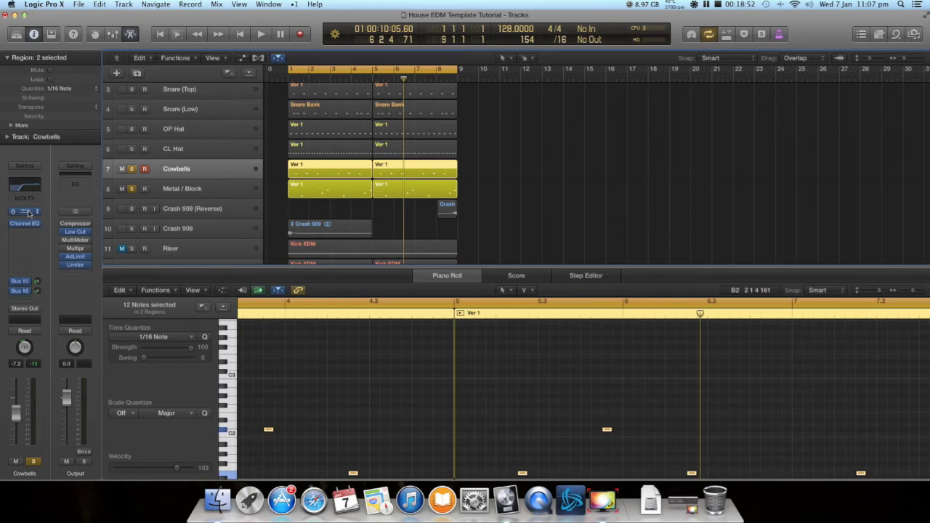
# Open Cowbells' Ultrabeat and show where its Percussion Bank setting is found under Drum Banks
pyautogui.click(29, 212)
pyautogui.moveTo(189, 52); pyautogui.dragTo(636, 53)
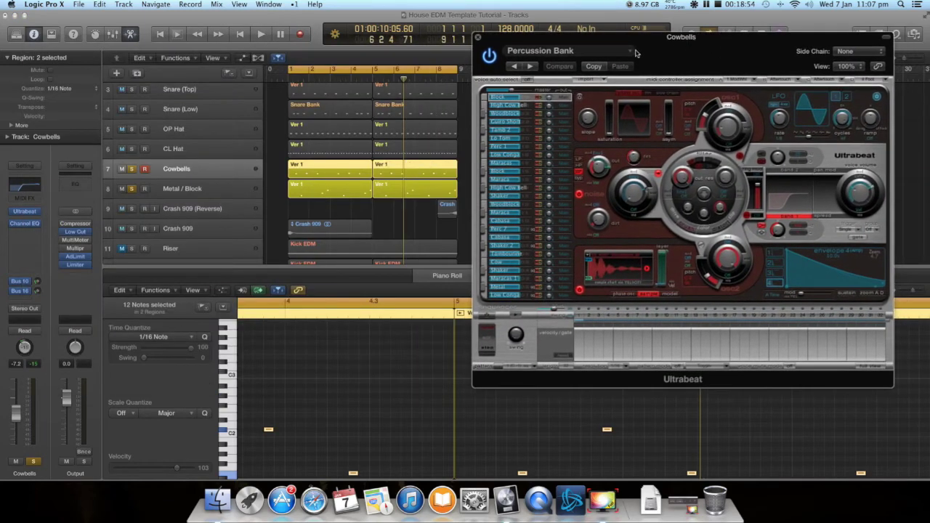
pyautogui.click(614, 52)
pyautogui.moveTo(577, 234)
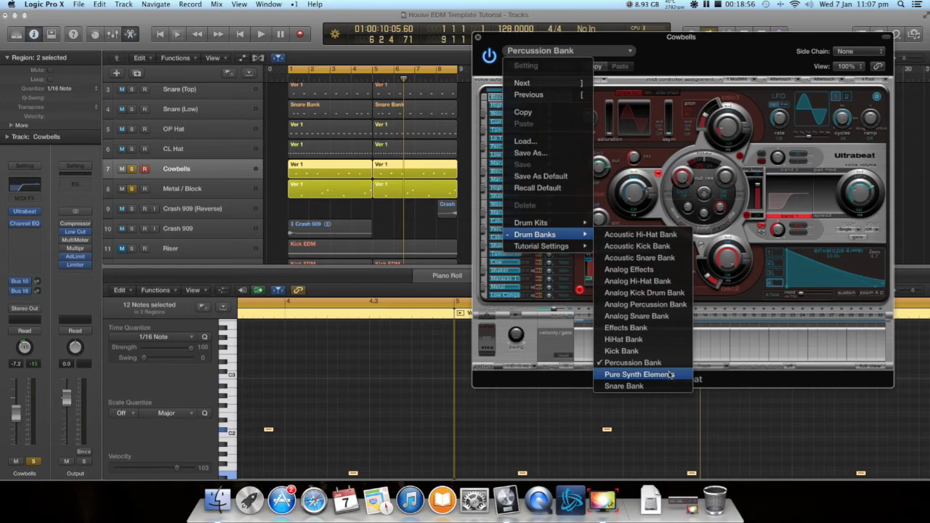
pyautogui.click(691, 60)
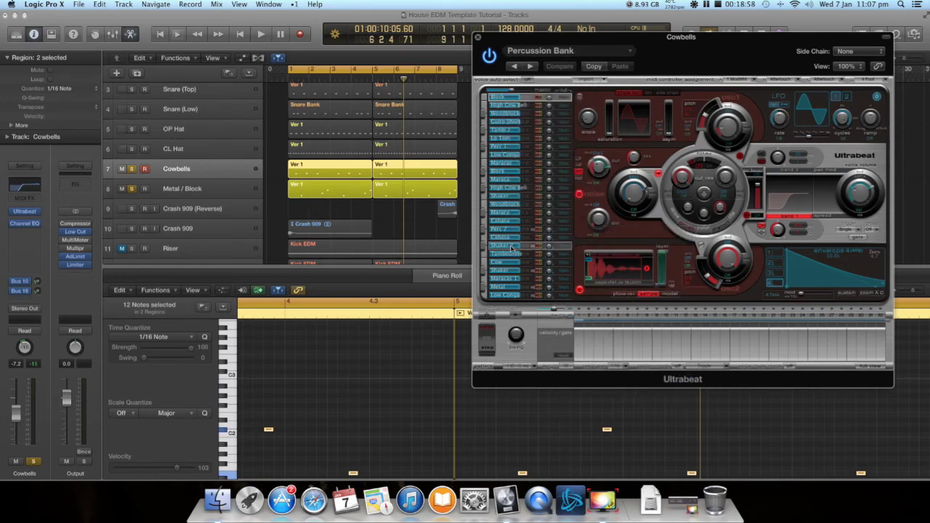
# Play Cowbells and Metal / Block together, unsolo Metal / Block, then stop playback and close Cowbells' Ultrabeat
pyautogui.press('space')
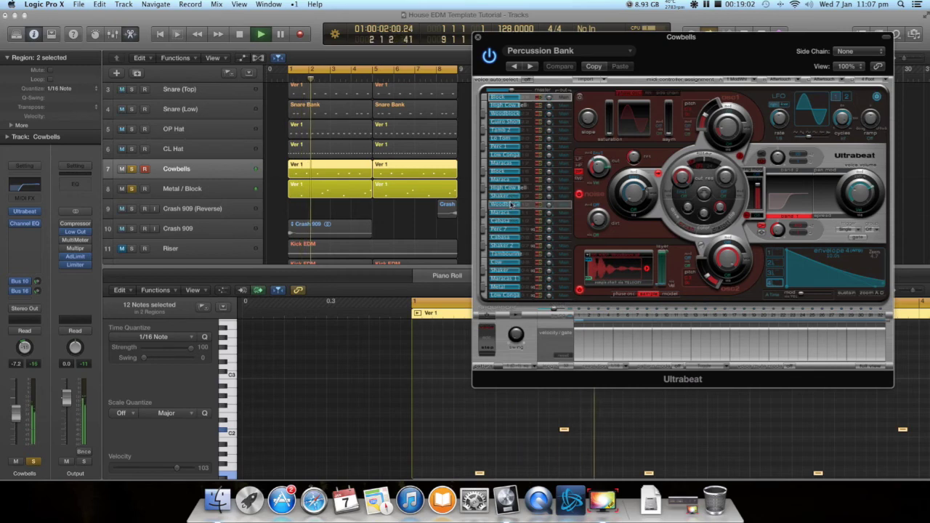
pyautogui.click(132, 189)
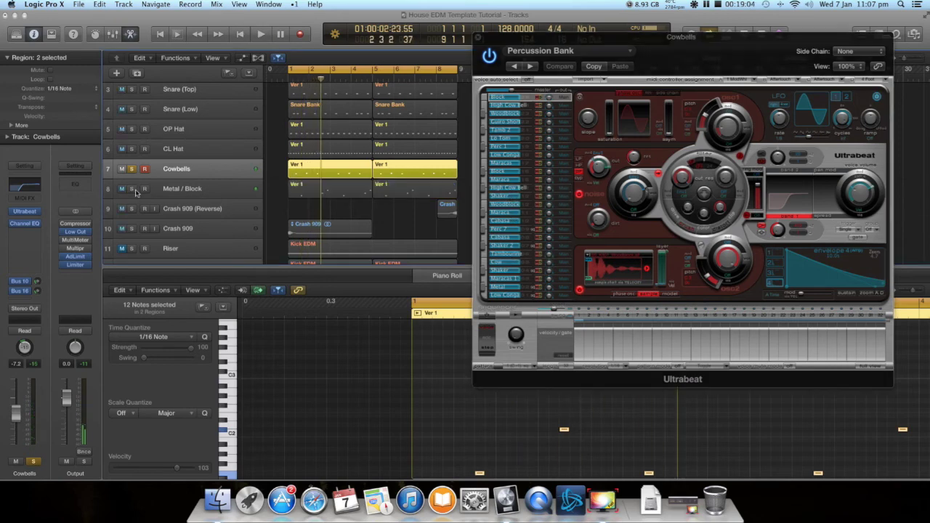
pyautogui.click(480, 37)
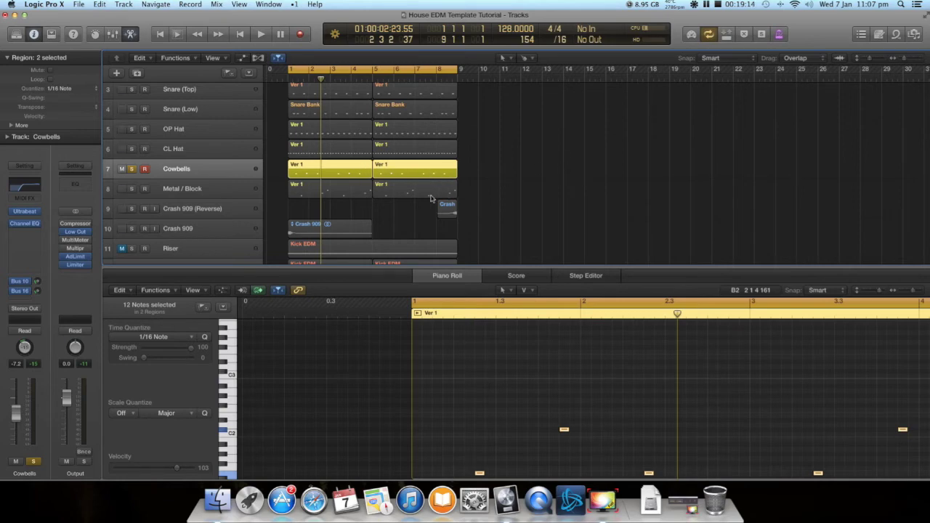
# Solo only Metal / Block, select its track and start playback
pyautogui.scroll(-1, 397, 184)
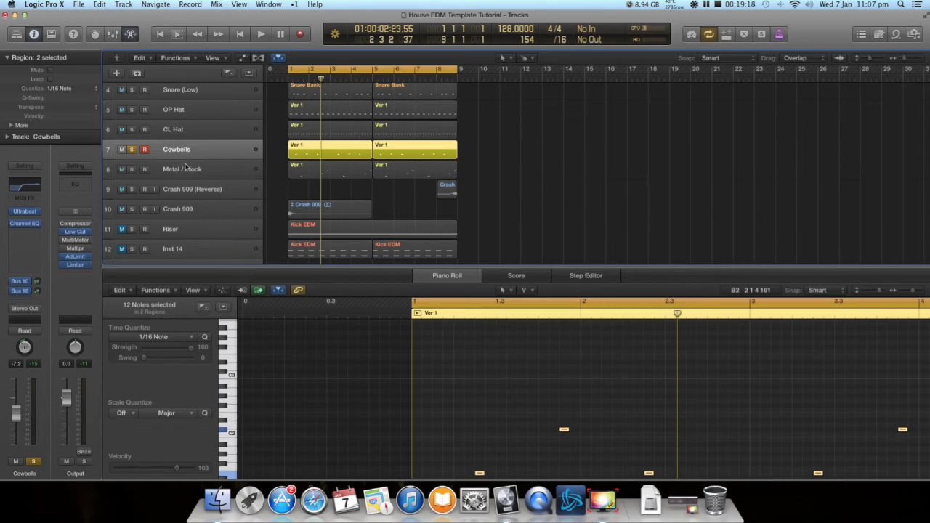
pyautogui.keyDown('alt'); pyautogui.click(131, 170); pyautogui.keyUp('alt')
pyautogui.click(175, 168)
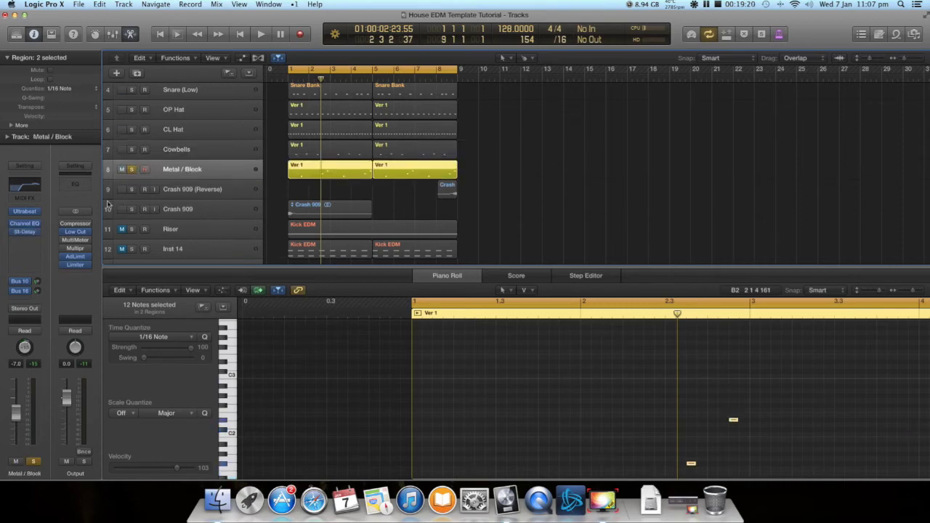
pyautogui.press('space')
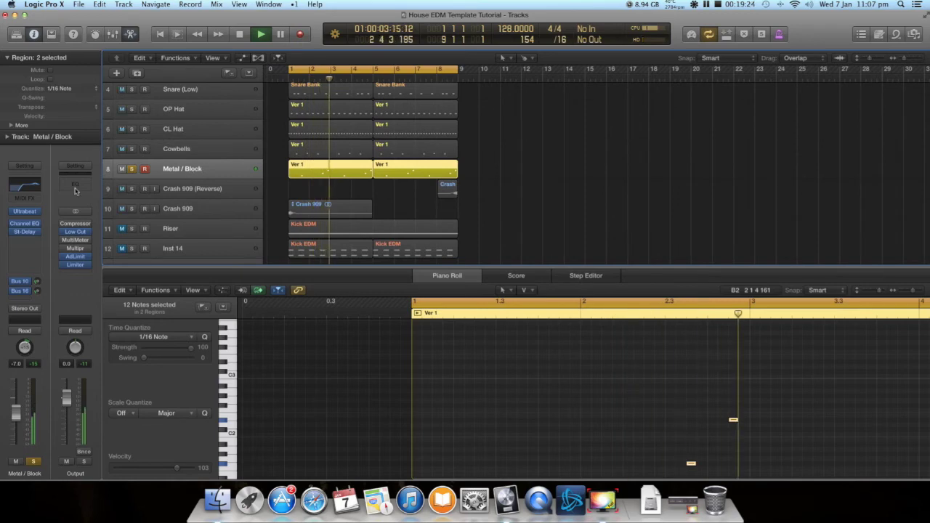
# Review the Percussion Bank loaded in Metal / Block's Ultrabeat during playback, then close the plug-in and stop
pyautogui.click(28, 212)
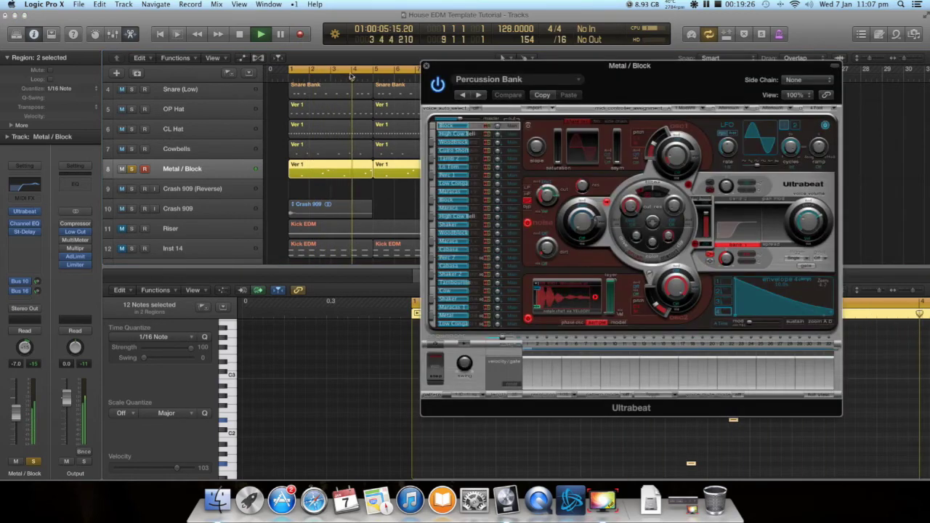
pyautogui.moveTo(548, 75); pyautogui.dragTo(609, 63)
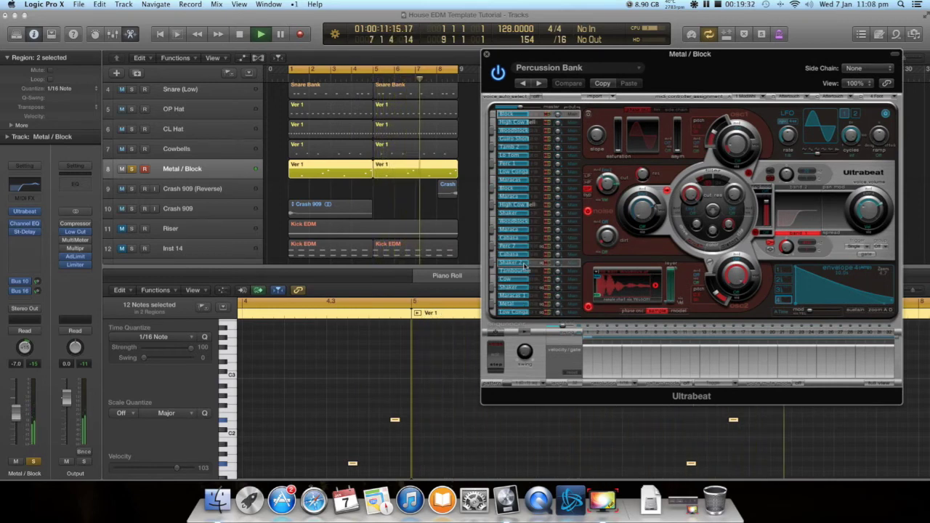
pyautogui.click(487, 55)
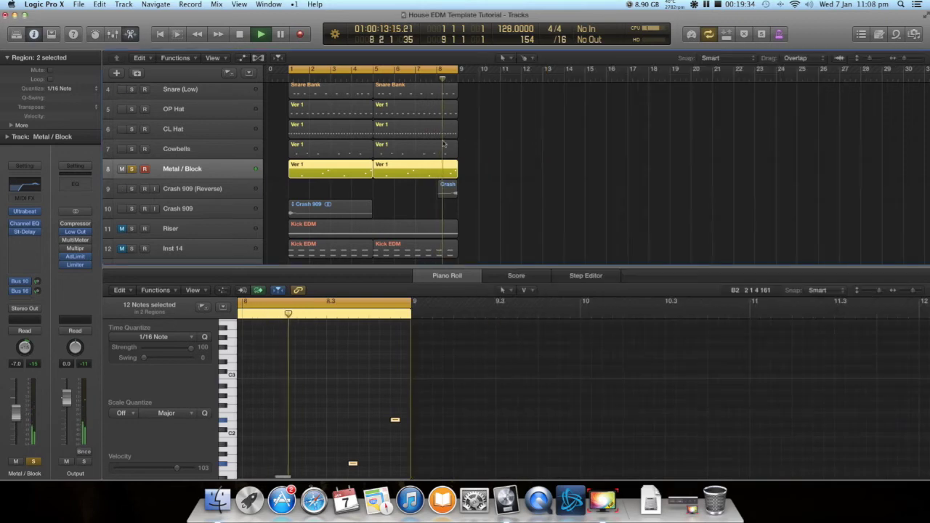
pyautogui.press('space')
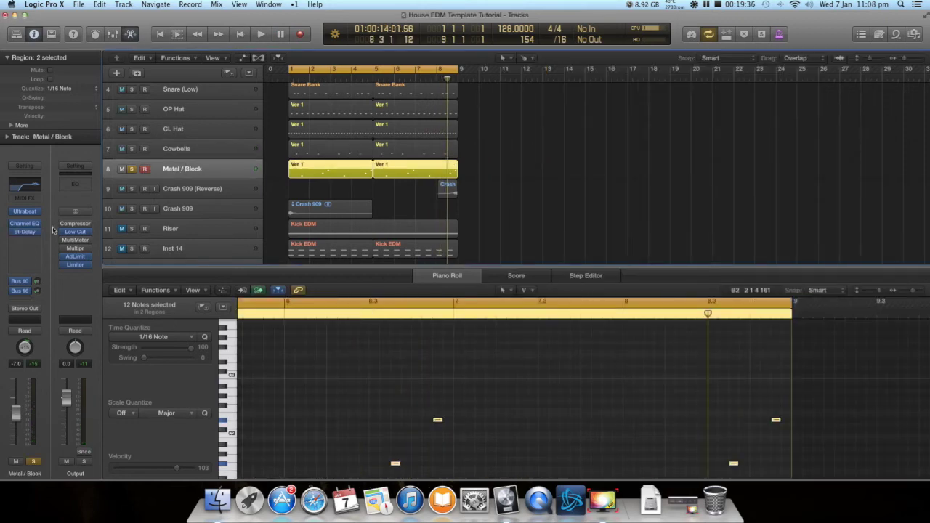
# Review Metal / Block's Channel EQ curve, briefly check the Cowbells track, then close the EQ and reselect Metal / Block
pyautogui.click(31, 191)
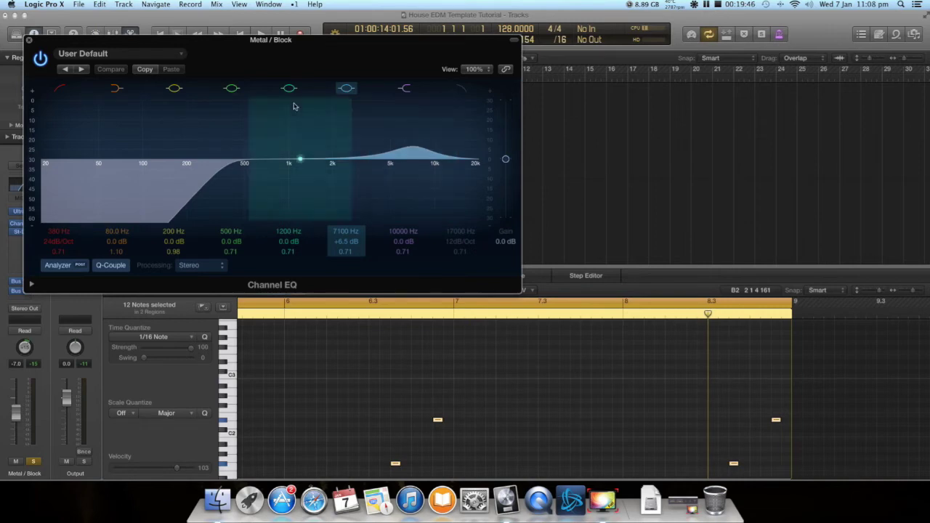
pyautogui.moveTo(38, 41); pyautogui.dragTo(432, 57)
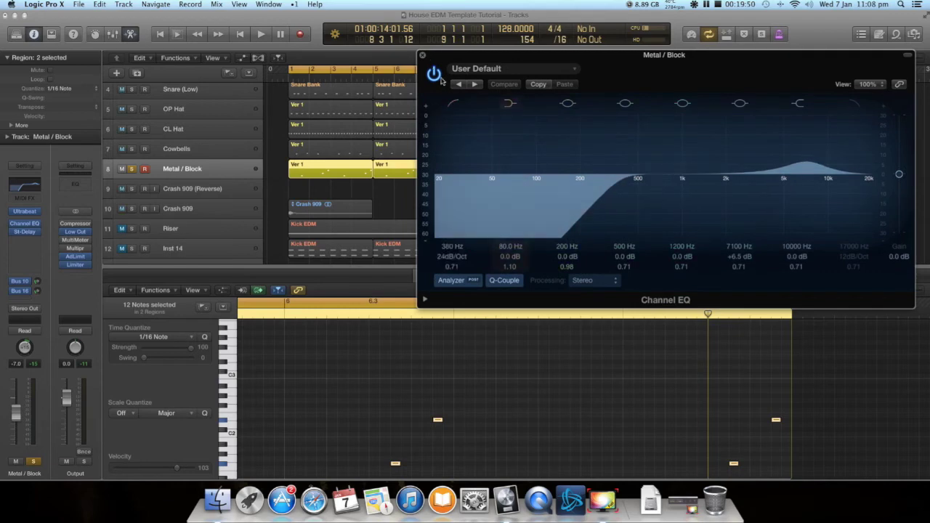
pyautogui.click(223, 151)
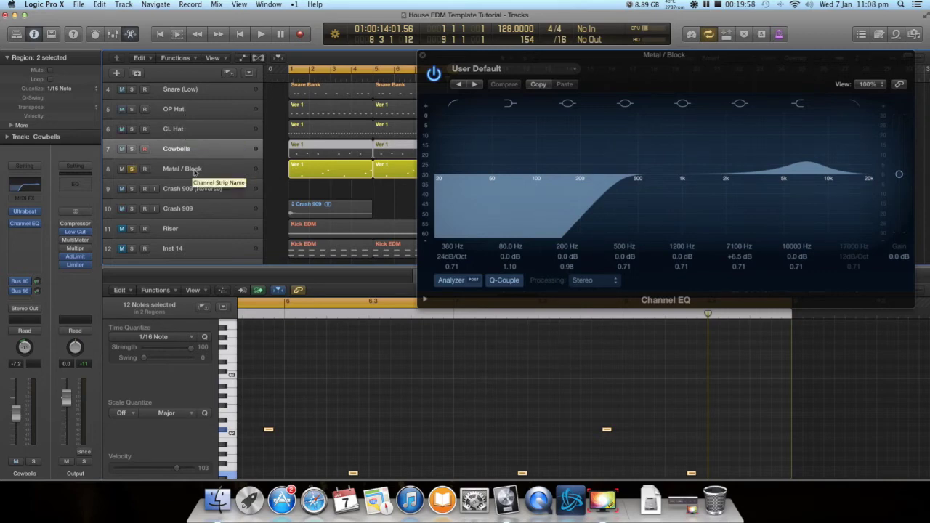
pyautogui.click(423, 57)
pyautogui.click(199, 167)
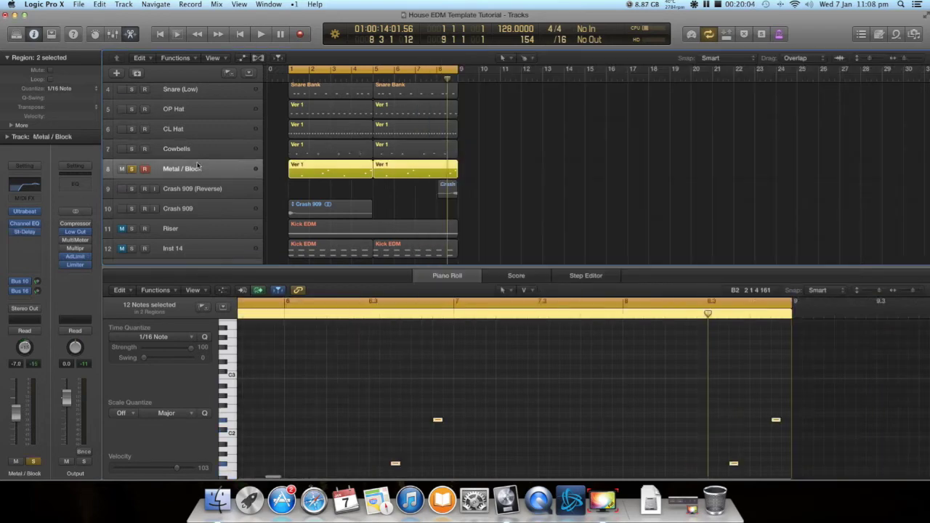
# Open Metal / Block's Stereo Delay and review its delay, feedback, output mix and low cut settings
pyautogui.click(26, 233)
pyautogui.moveTo(173, 38); pyautogui.dragTo(661, 73)
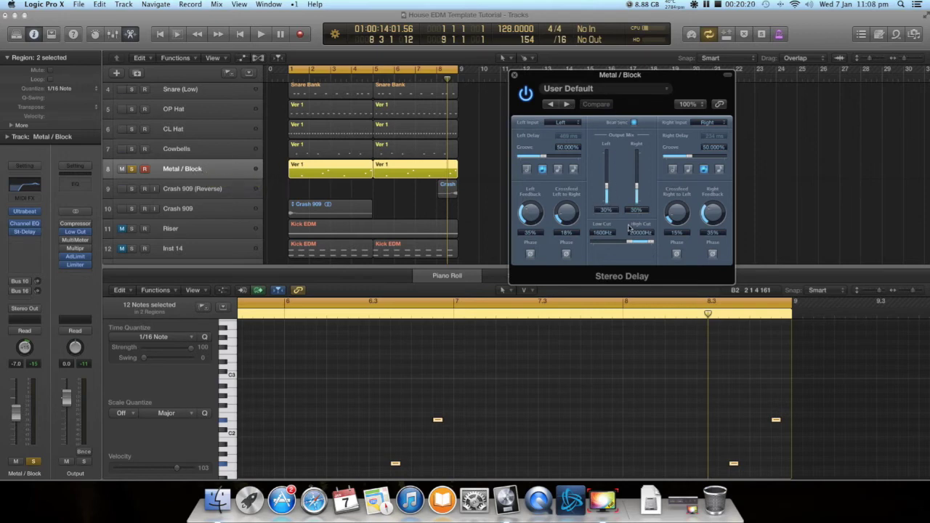
pyautogui.moveTo(597, 88); pyautogui.dragTo(563, 58)
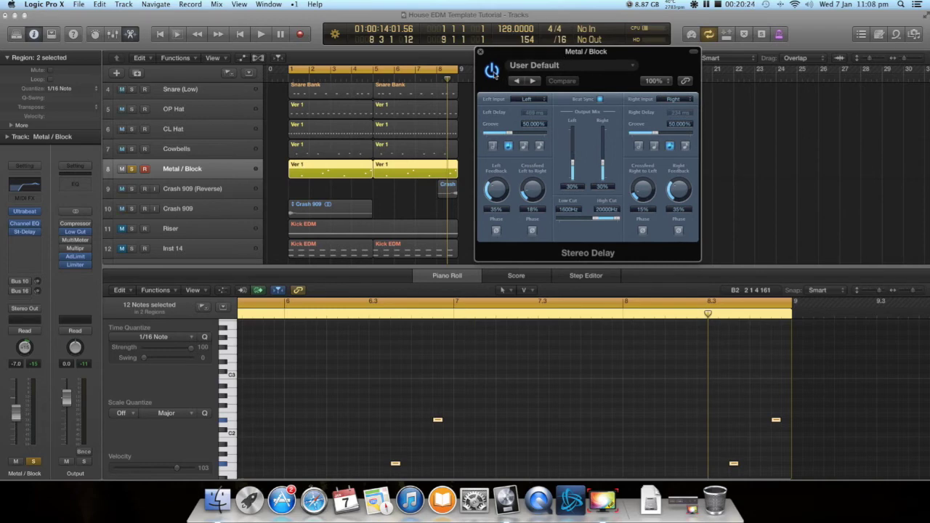
# Compare Metal / Block in playback with the Stereo Delay bypassed and enabled, leave it enabled, and stop playback
pyautogui.click(494, 74)
pyautogui.press('space')
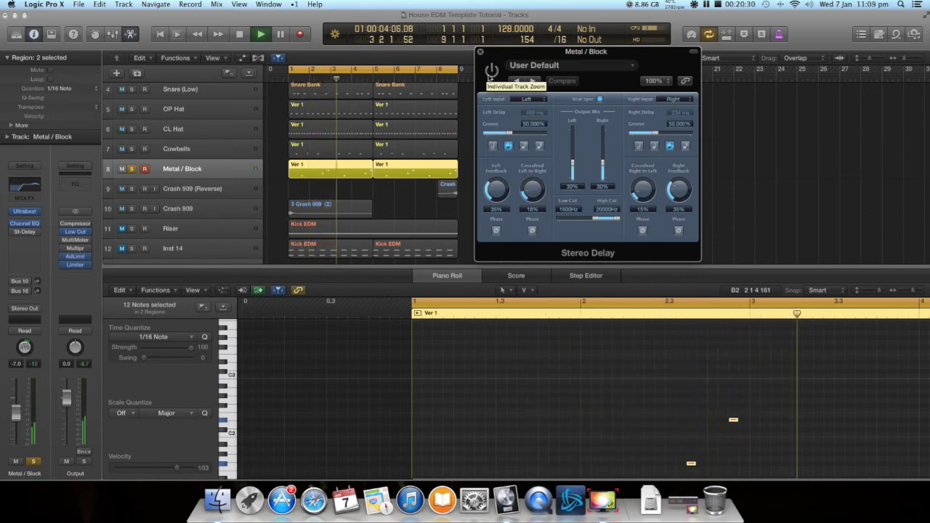
pyautogui.click(491, 74)
pyautogui.click(491, 74)
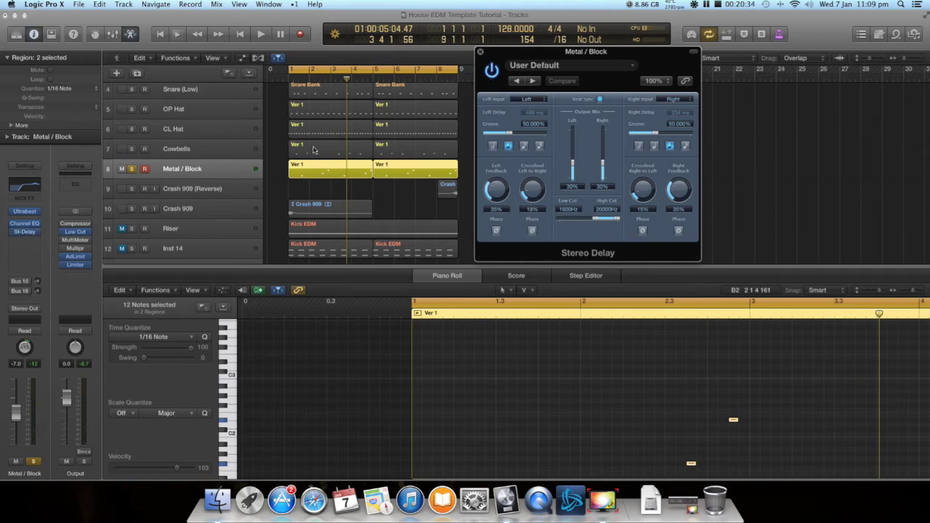
pyautogui.press('space')
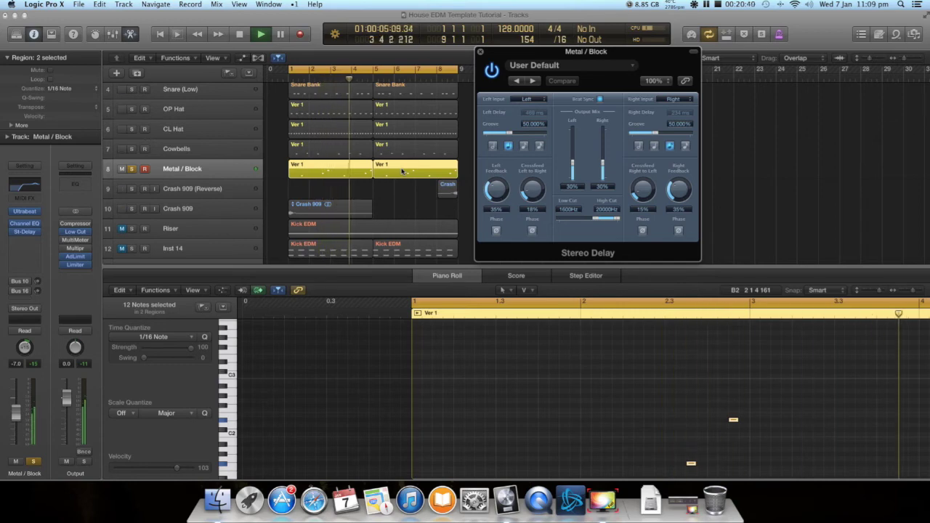
pyautogui.press('space')
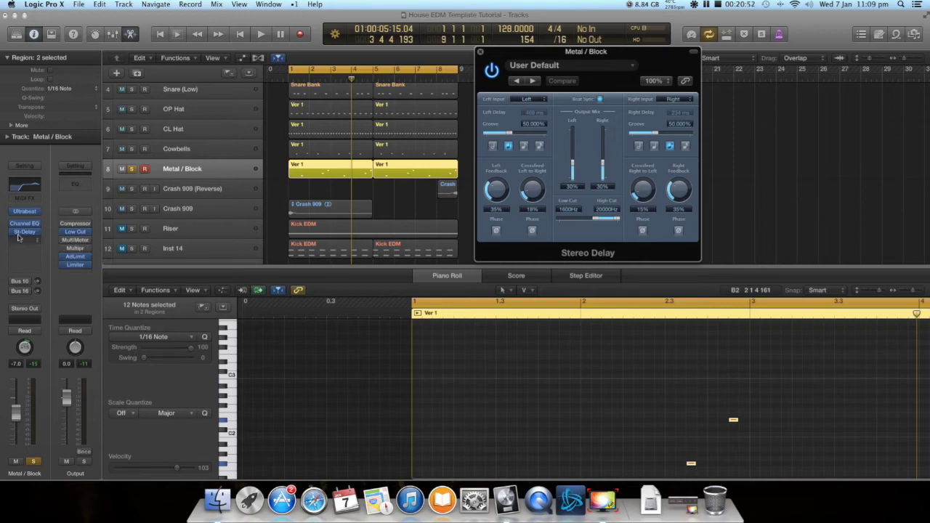
# Show the Stereo Delay's list of note-based presets, keep User Default, and close the plug-in
pyautogui.click(543, 64)
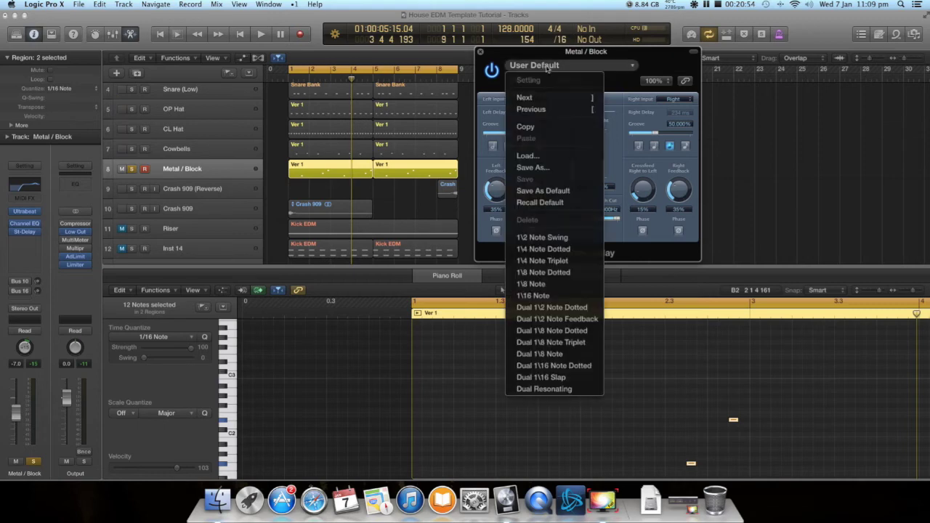
pyautogui.click(509, 68)
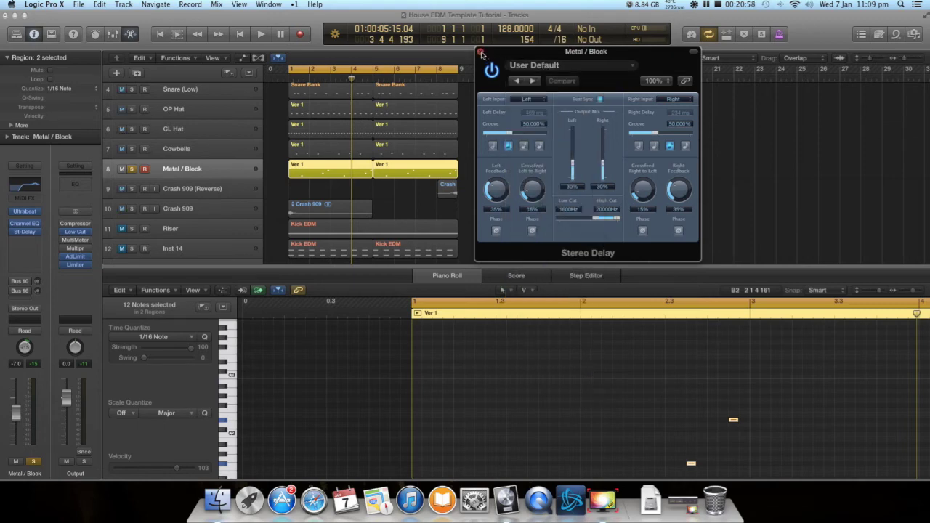
pyautogui.click(481, 53)
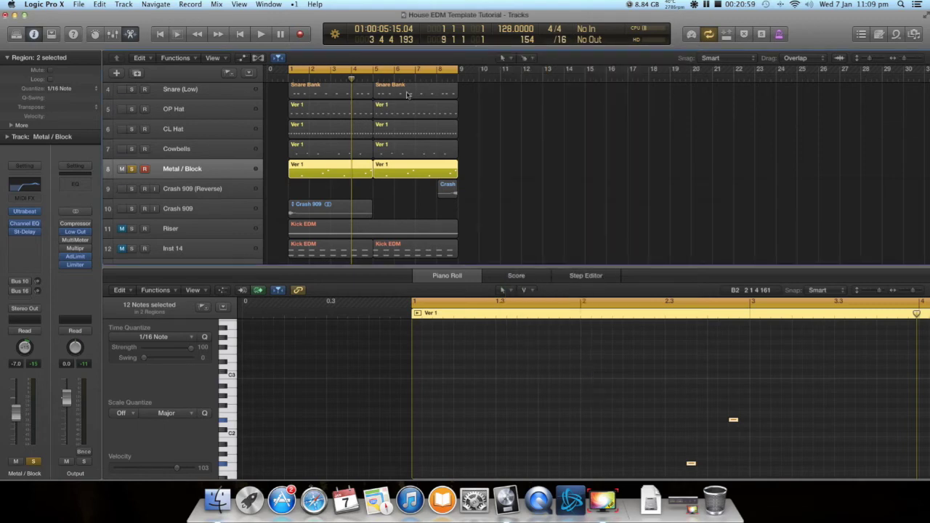
# Show the reverb return that Metal / Block's Bus 10 send feeds, and play the loop briefly to hear it
pyautogui.click(24, 282)
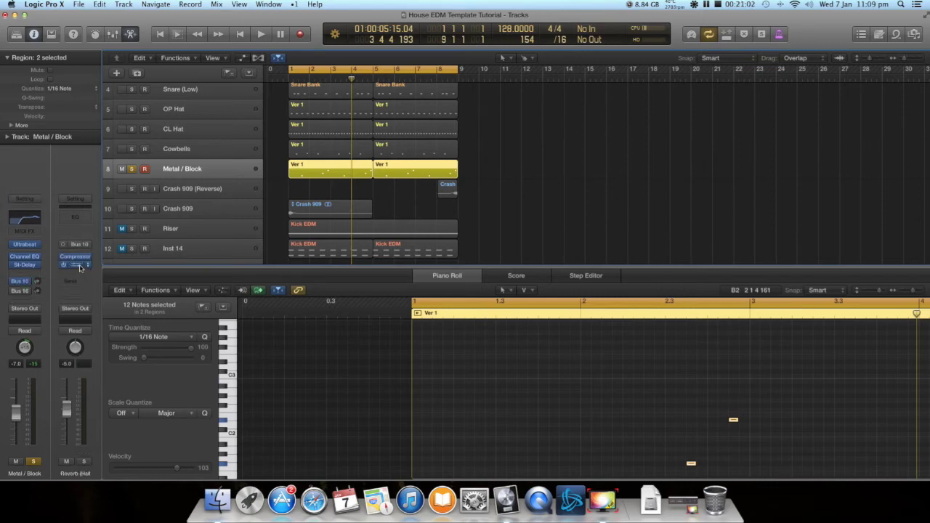
pyautogui.click(207, 150)
pyautogui.click(210, 168)
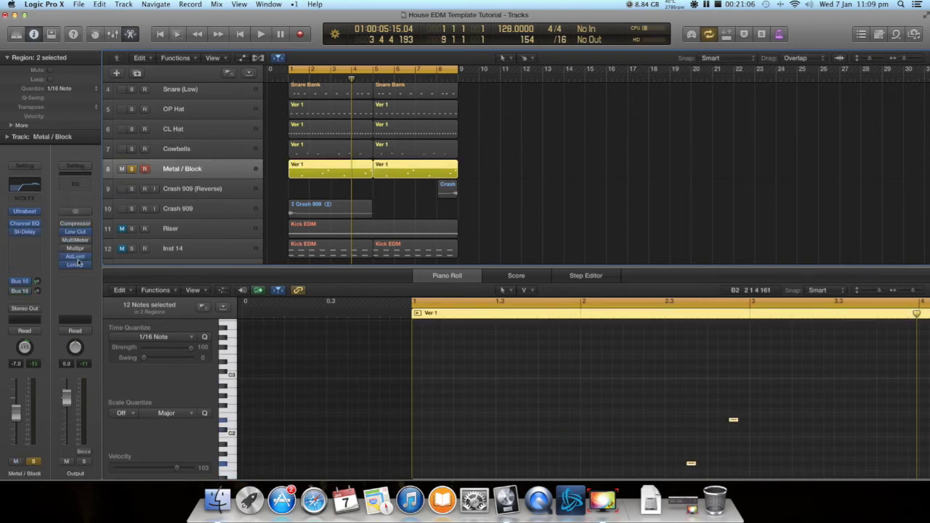
pyautogui.click(20, 282)
pyautogui.click(75, 264)
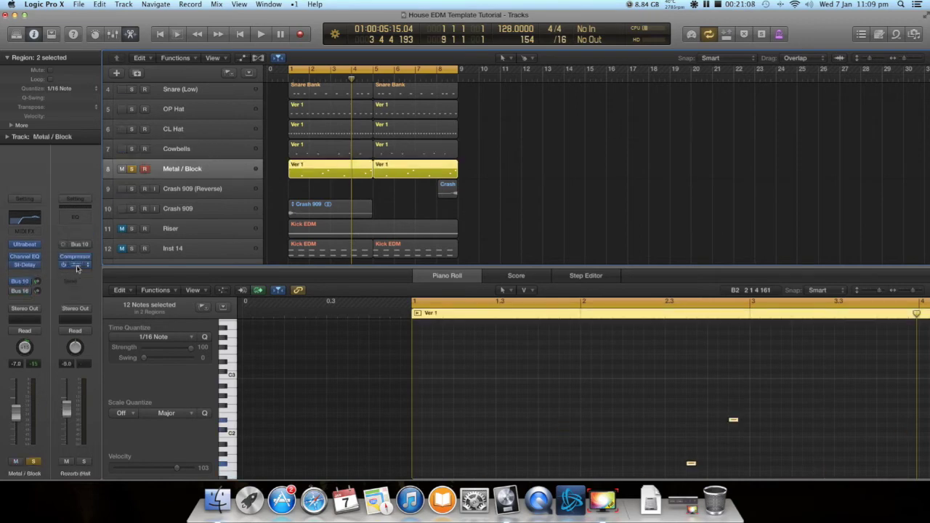
pyautogui.click(408, 32)
pyautogui.press('space')
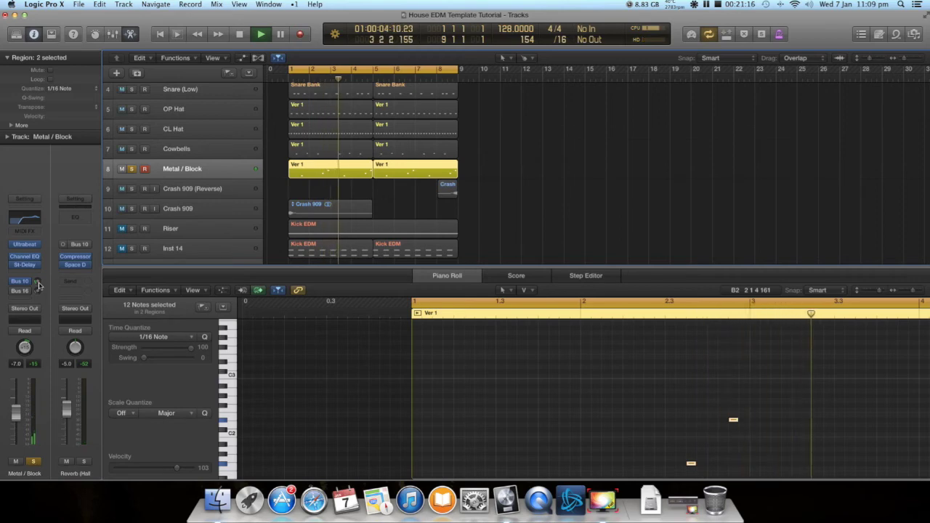
pyautogui.press('space')
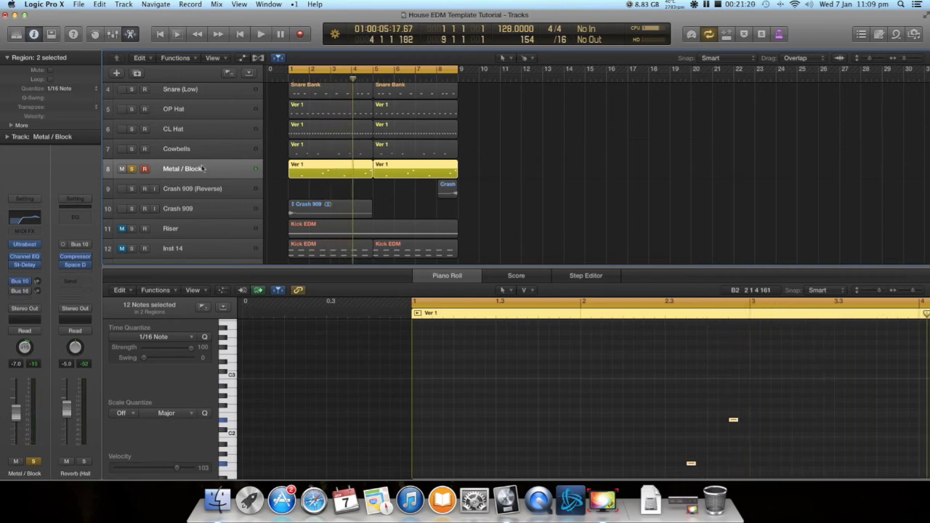
# Play the loop from the start and solo Cowbells, CL Hat and OP Hat alongside Metal / Block
pyautogui.click(132, 149)
pyautogui.press('Return')
pyautogui.press('space')
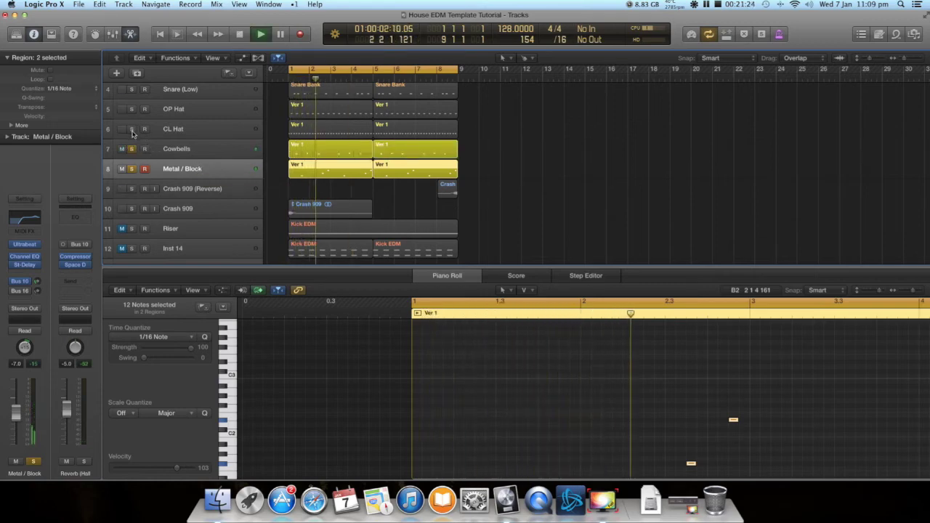
pyautogui.click(132, 130)
pyautogui.click(133, 110)
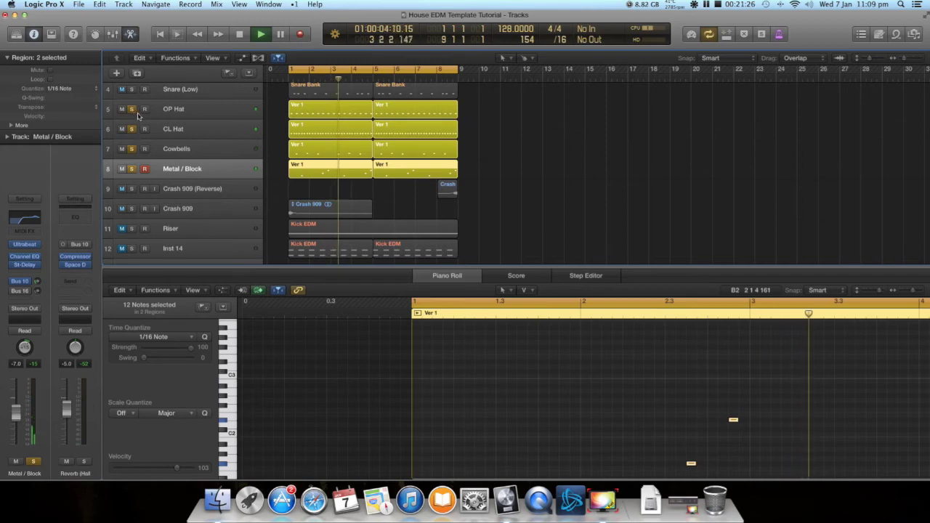
# During playback, go through the CL Hat, OP Hat, Cowbells and Metal / Block patterns and channel strips, then stop
pyautogui.click(165, 130)
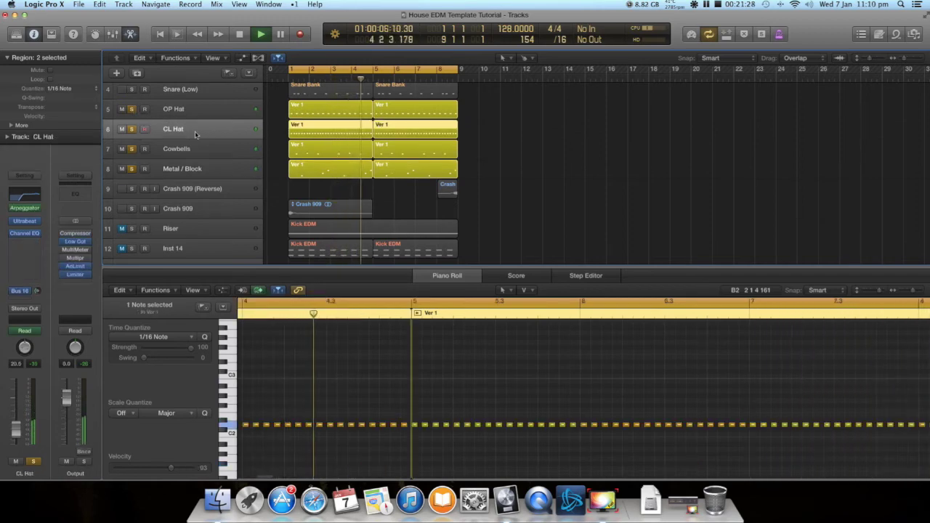
pyautogui.click(198, 147)
pyautogui.click(200, 112)
pyautogui.click(195, 149)
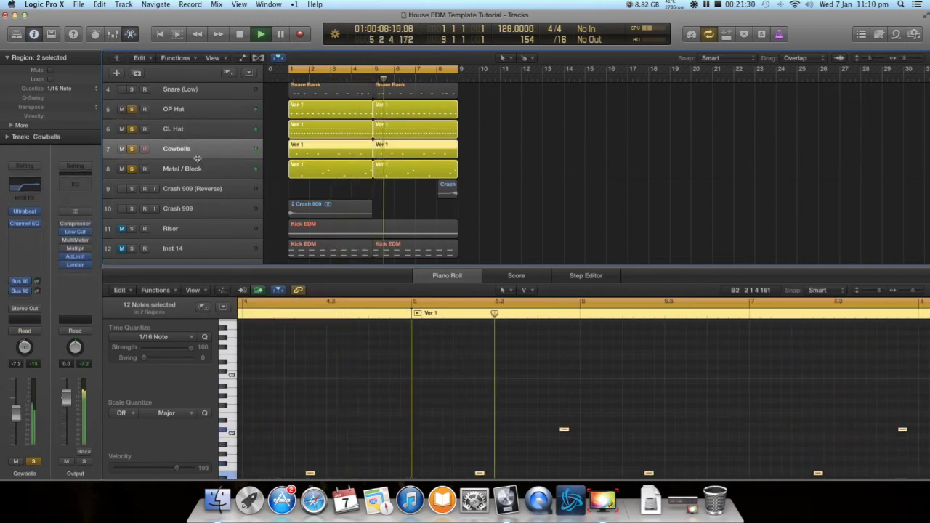
pyautogui.click(183, 169)
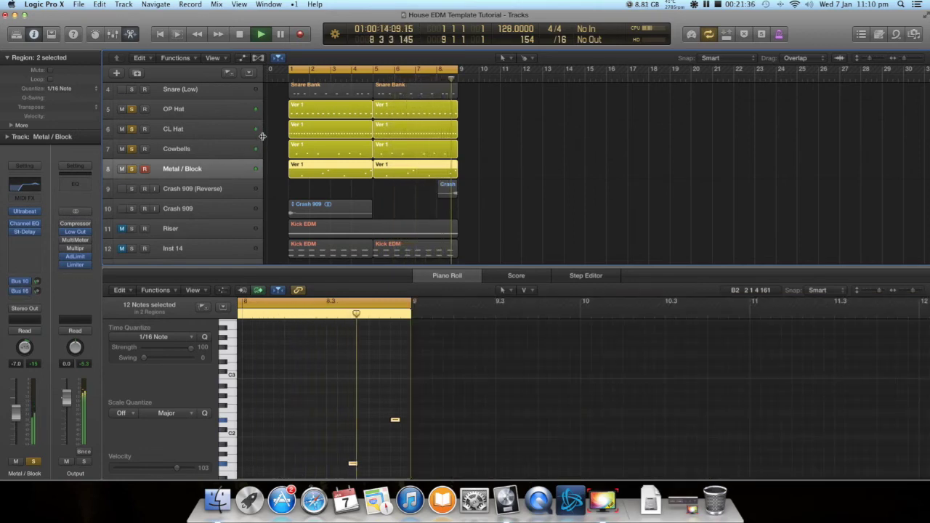
pyautogui.press('space')
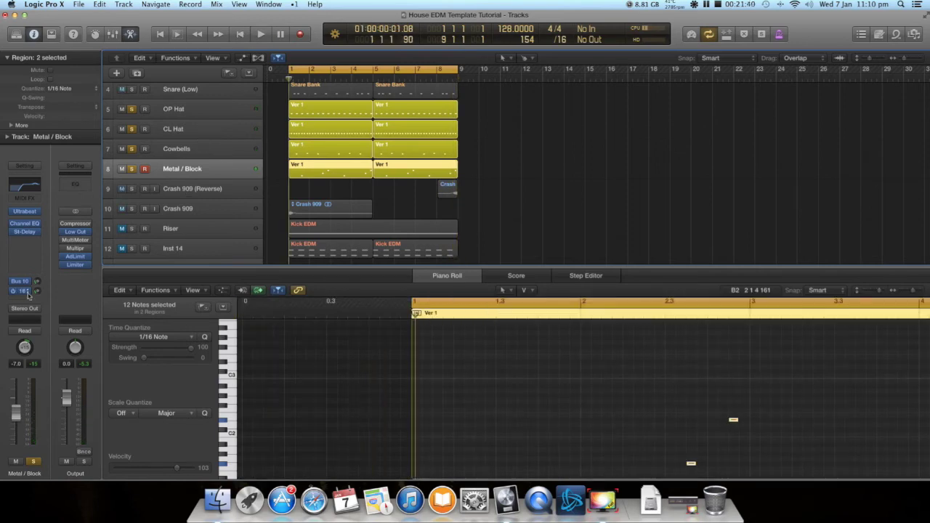
pyautogui.click(675, 6)
pyautogui.moveTo(705, 44)
pyautogui.click(791, 63)
# Open Space Designer on Metal / Block's Bus 16 return and move its window clear of the track list
pyautogui.click(24, 292)
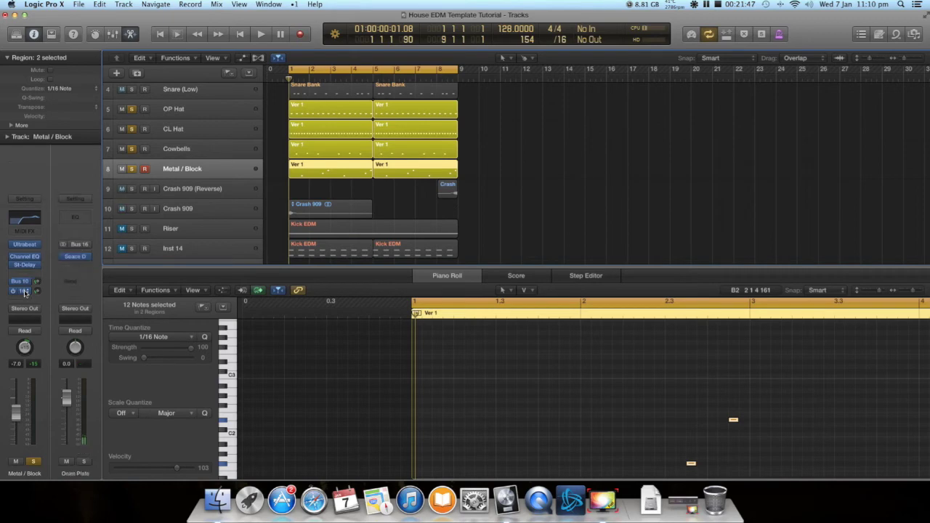
pyautogui.click(80, 258)
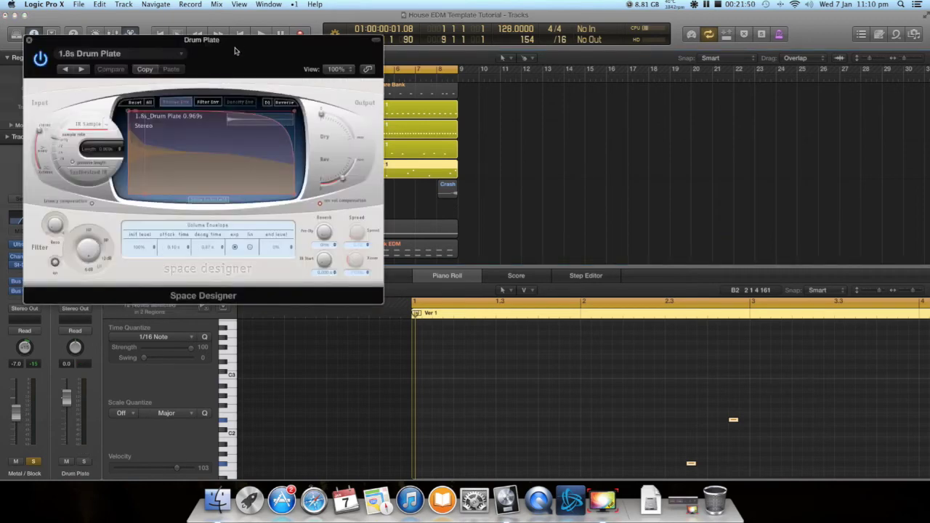
pyautogui.moveTo(235, 50); pyautogui.dragTo(699, 47)
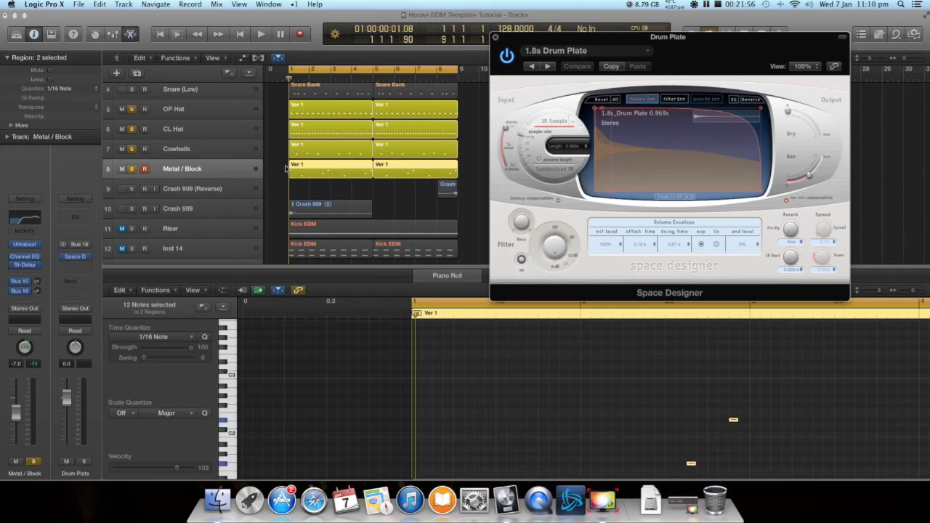
# Choose the 1.8s Drum Plate preset from the Plate Reverbs in Medium Spaces, then close Space Designer
pyautogui.click(591, 54)
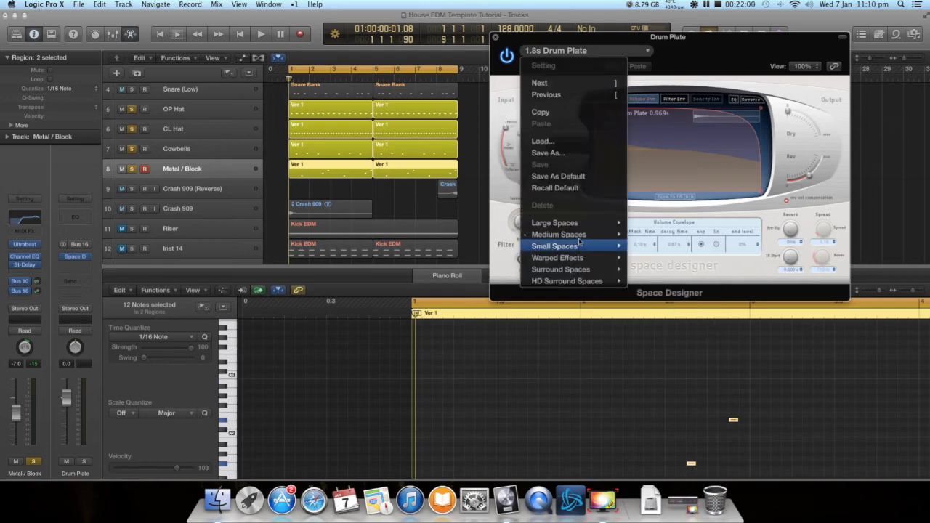
pyautogui.moveTo(581, 239)
pyautogui.moveTo(699, 264)
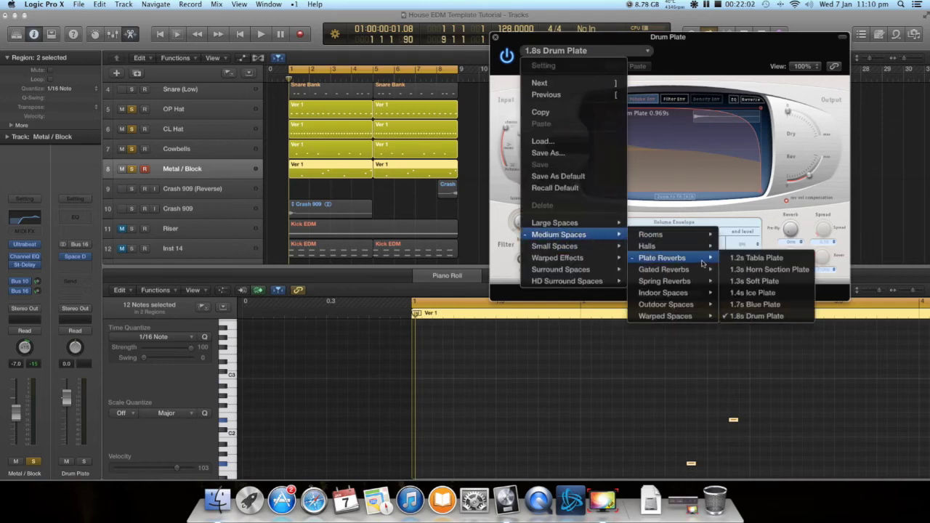
pyautogui.click(766, 319)
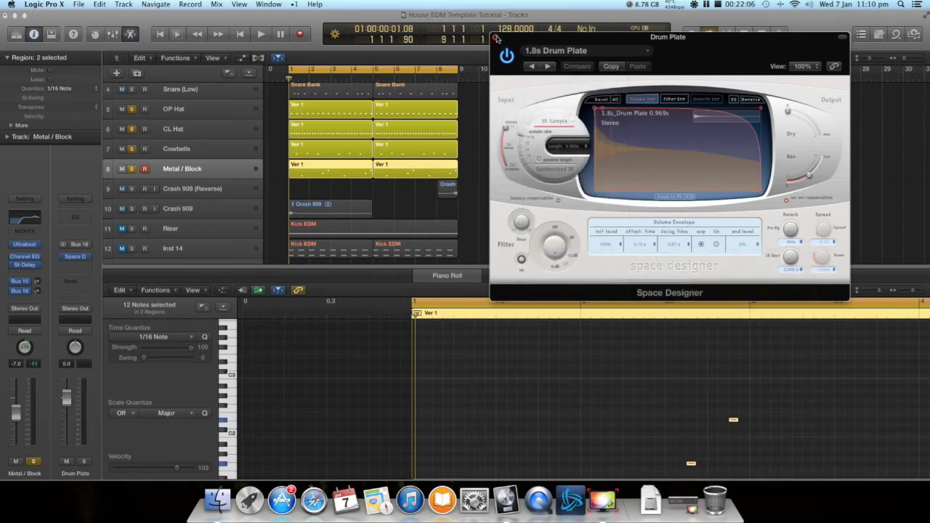
pyautogui.click(494, 39)
# Compare the bus sends of Cowbells, CL Hat and OP Hat, then reselect Metal / Block
pyautogui.click(215, 147)
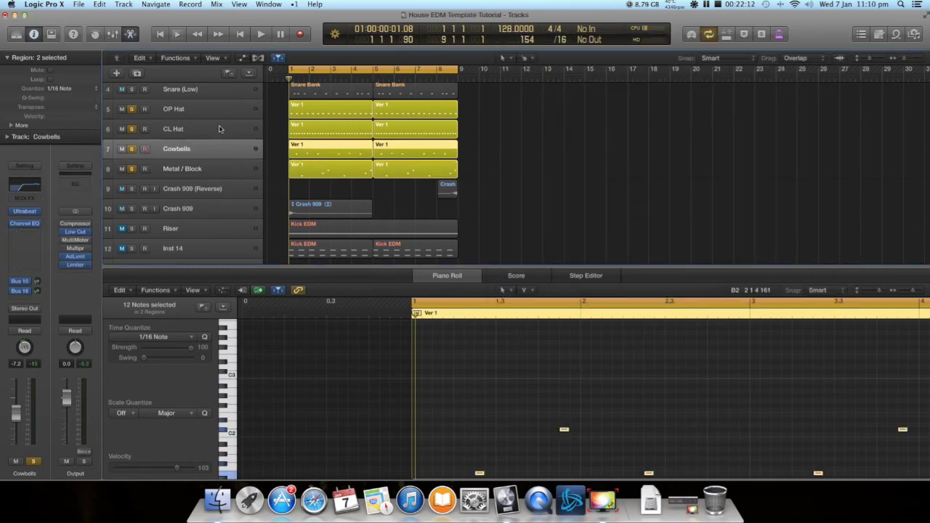
pyautogui.click(217, 130)
pyautogui.click(216, 112)
pyautogui.click(213, 128)
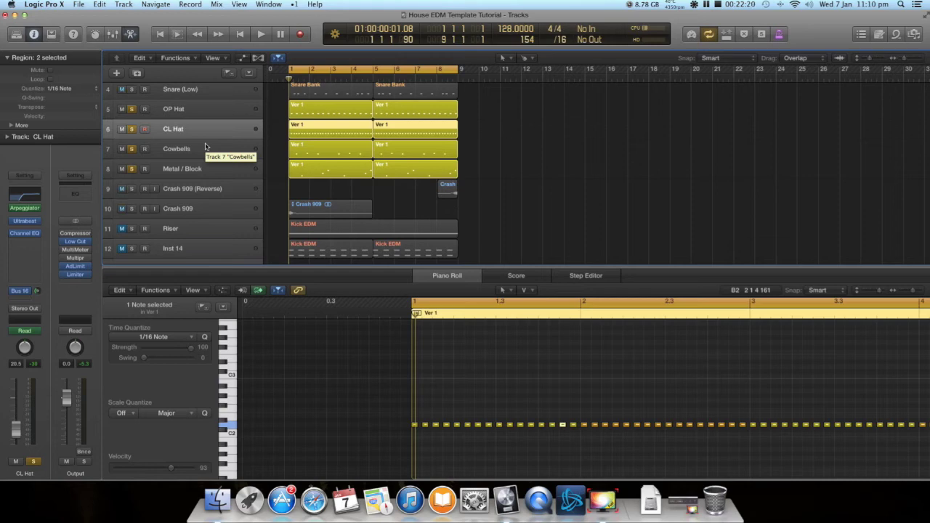
pyautogui.click(206, 164)
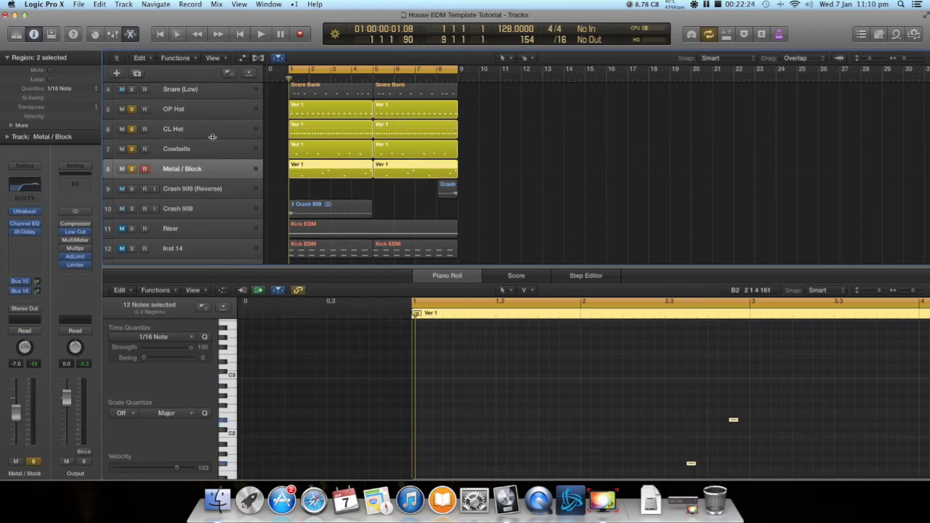
# Solo Kick, Snare (Top) and Snare (Low) as well, deselect all regions, and play the combined drum loop before stopping
pyautogui.scroll(3, 203, 157)
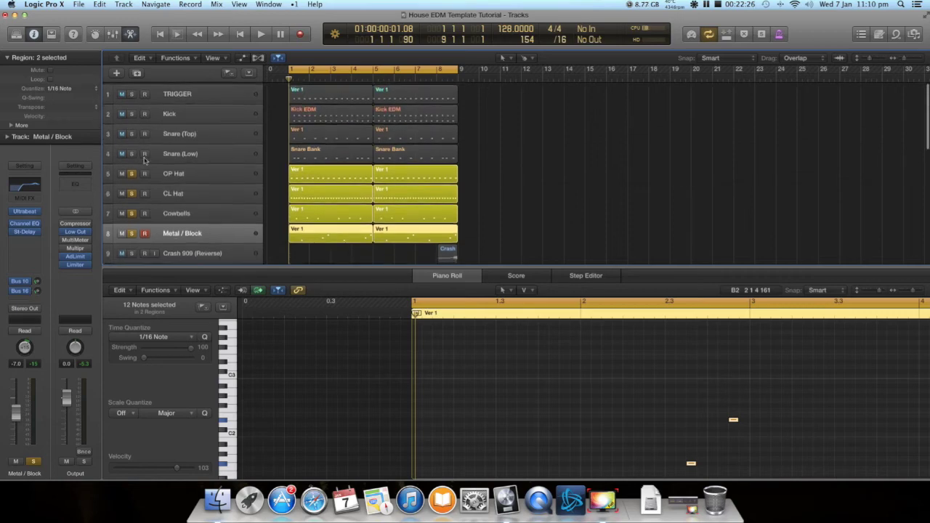
pyautogui.moveTo(132, 152); pyautogui.dragTo(131, 114)
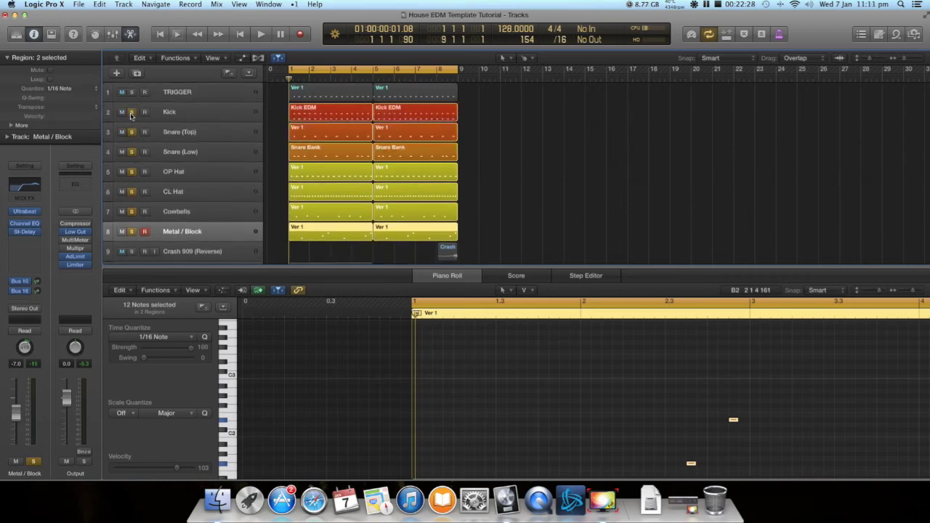
pyautogui.click(485, 167)
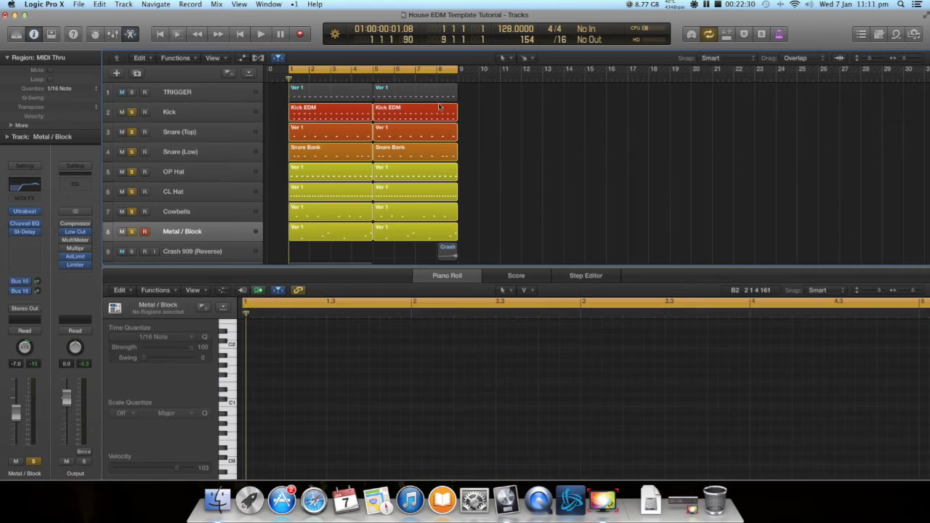
pyautogui.press('space')
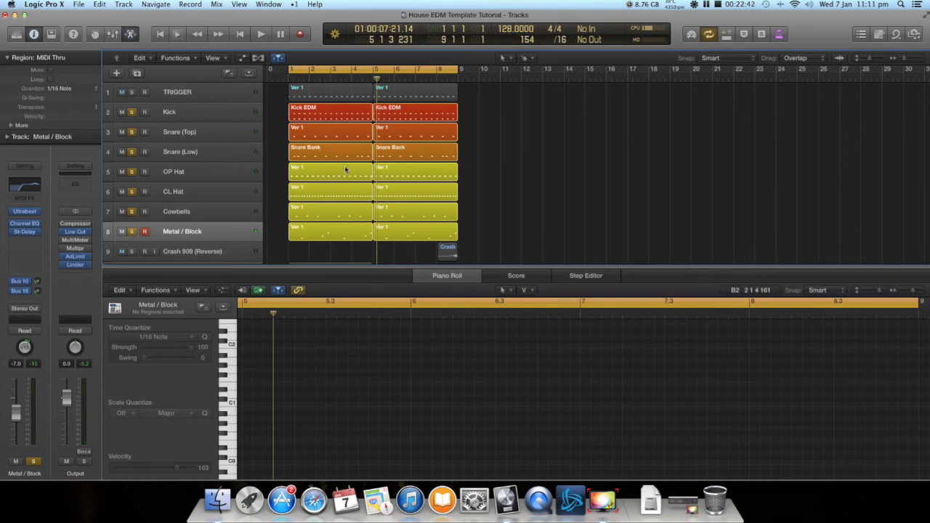
# Hide the editor area to reveal more tracks, and solo Crash 909 while leaving Crash 909 (Reverse) unsoloed
pyautogui.scroll(-4, 341, 208)
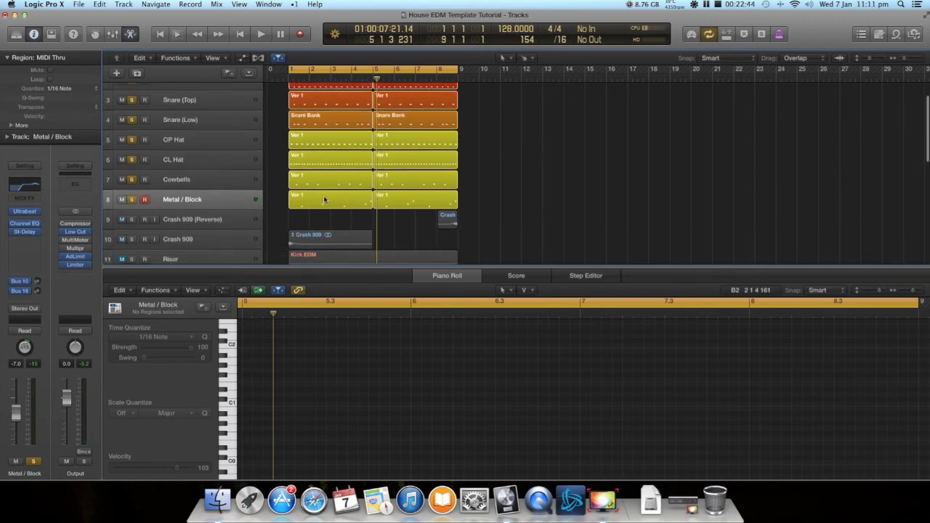
pyautogui.scroll(3, 244, 194)
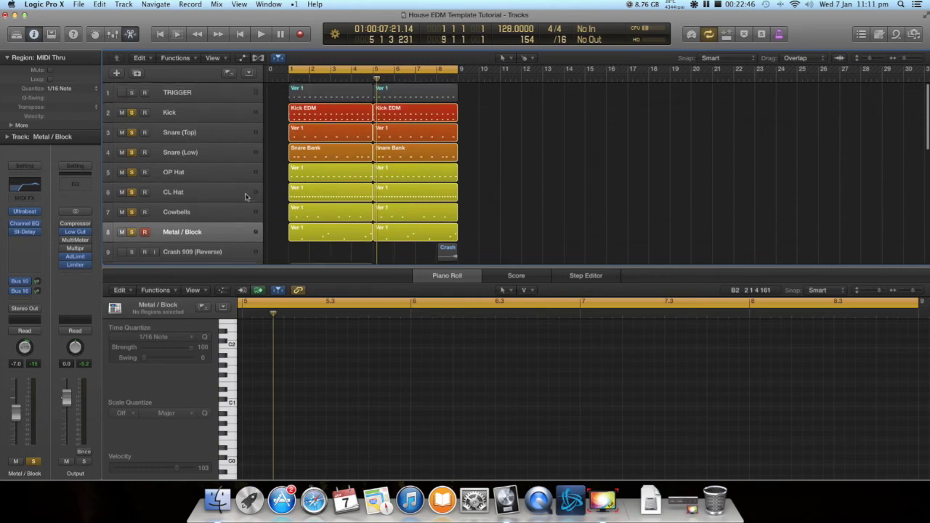
pyautogui.scroll(-4, 244, 193)
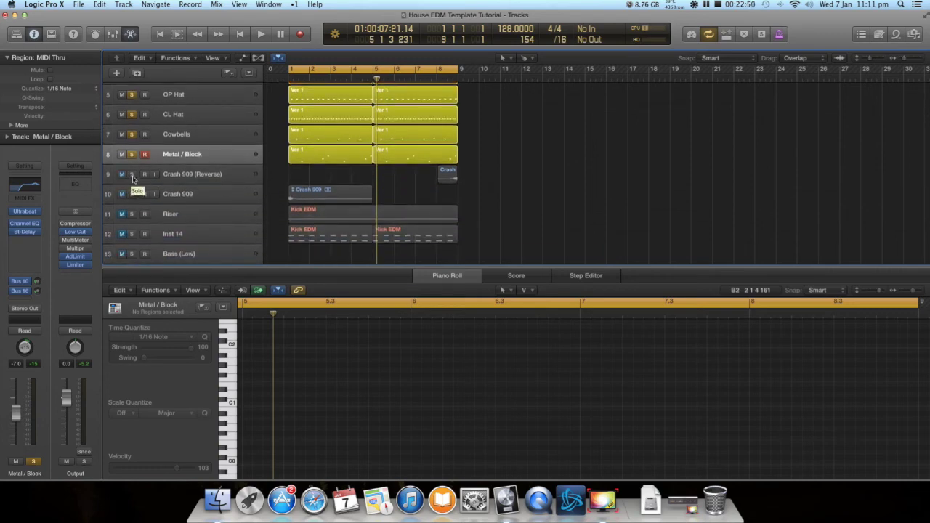
pyautogui.scroll(4, 152, 181)
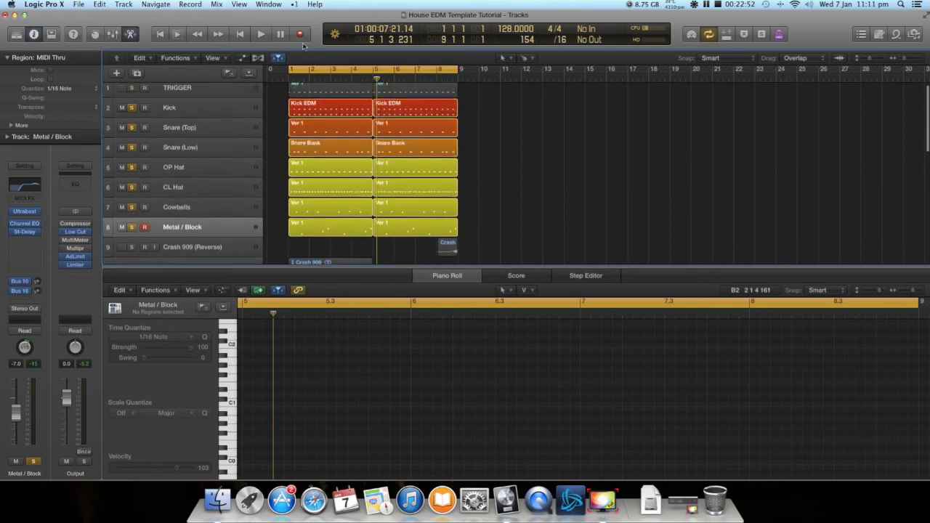
pyautogui.click(129, 36)
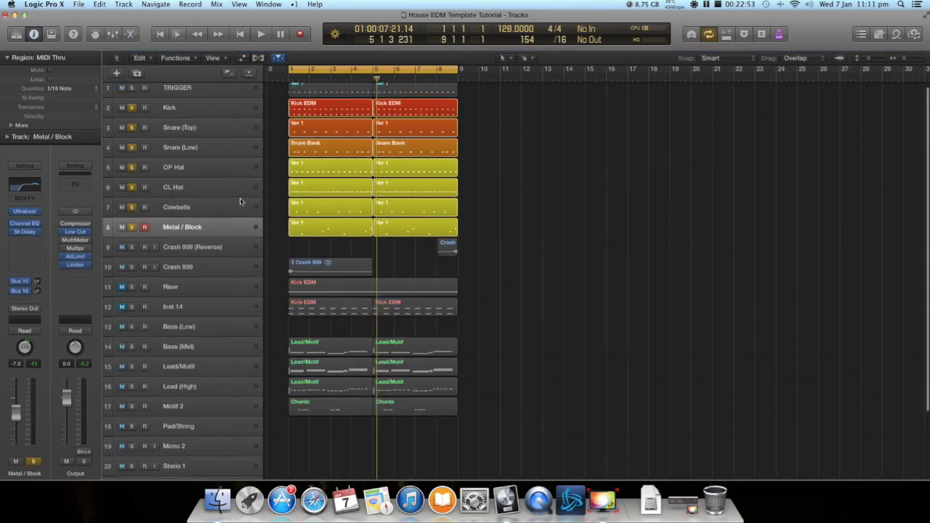
pyautogui.click(132, 249)
pyautogui.click(133, 267)
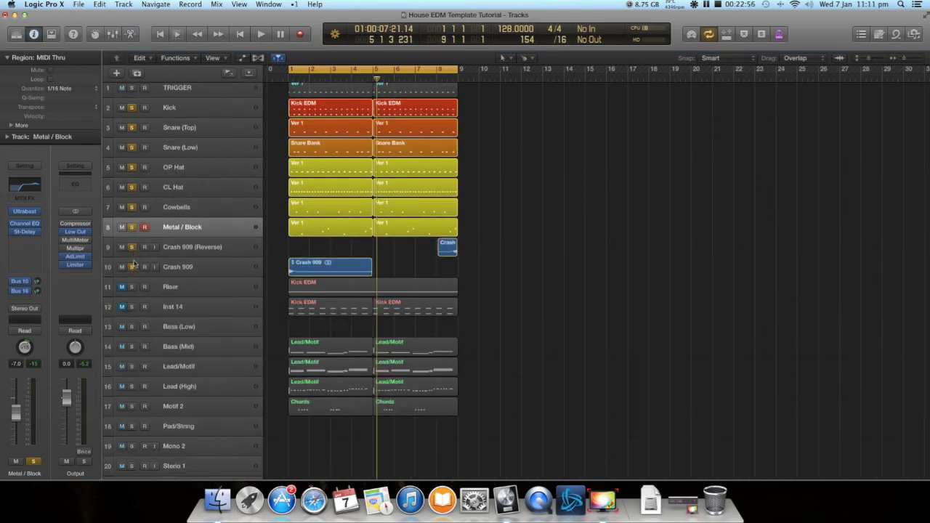
pyautogui.click(133, 249)
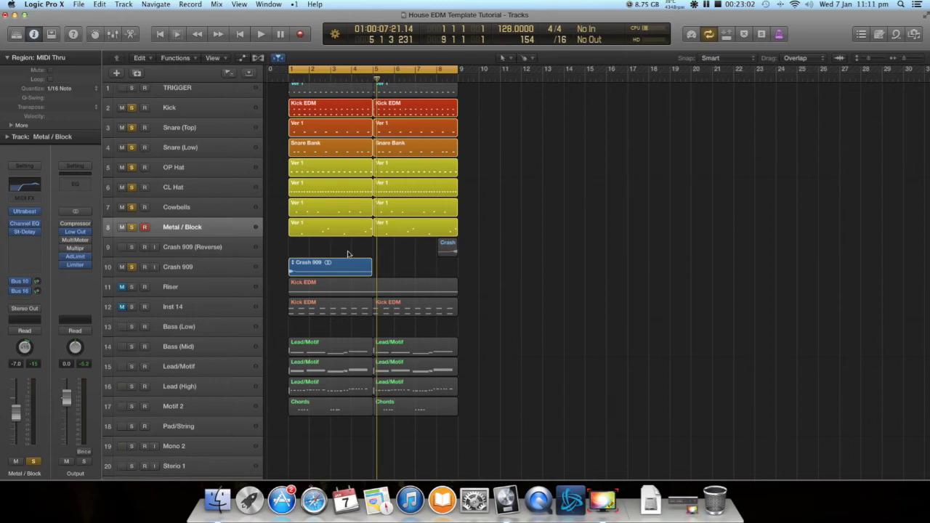
# Compare the Crash 909 and Crash 909 (Reverse) tracks, then show the Crash 909 region's available commands and dismiss them
pyautogui.click(214, 260)
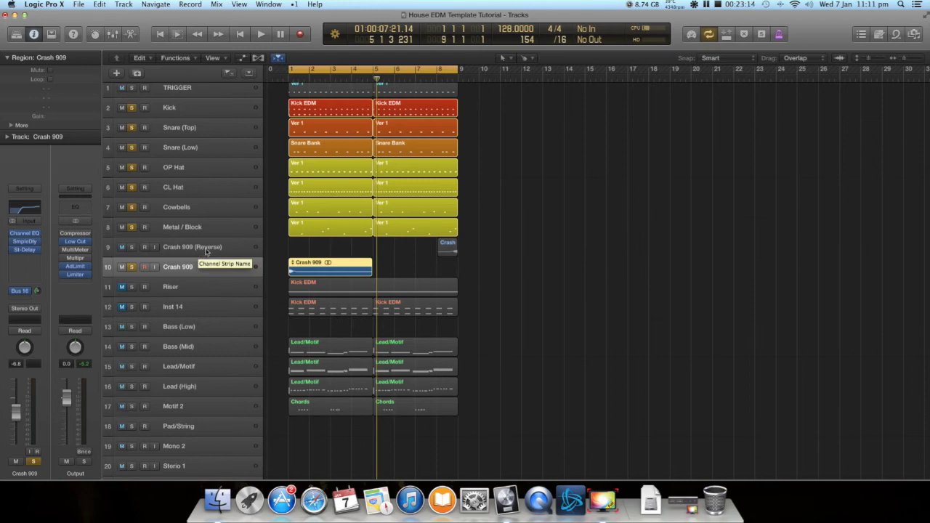
pyautogui.click(228, 248)
pyautogui.click(221, 263)
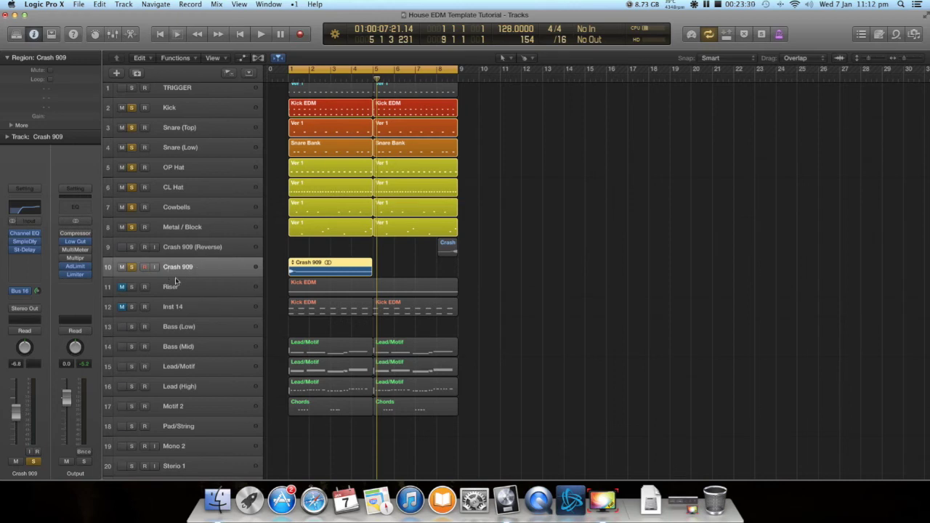
pyautogui.rightClick(306, 265)
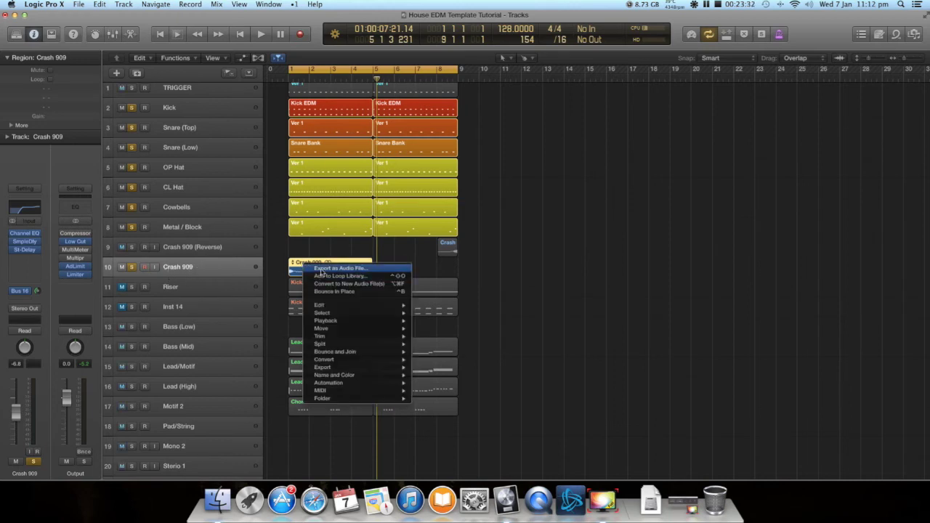
pyautogui.click(469, 270)
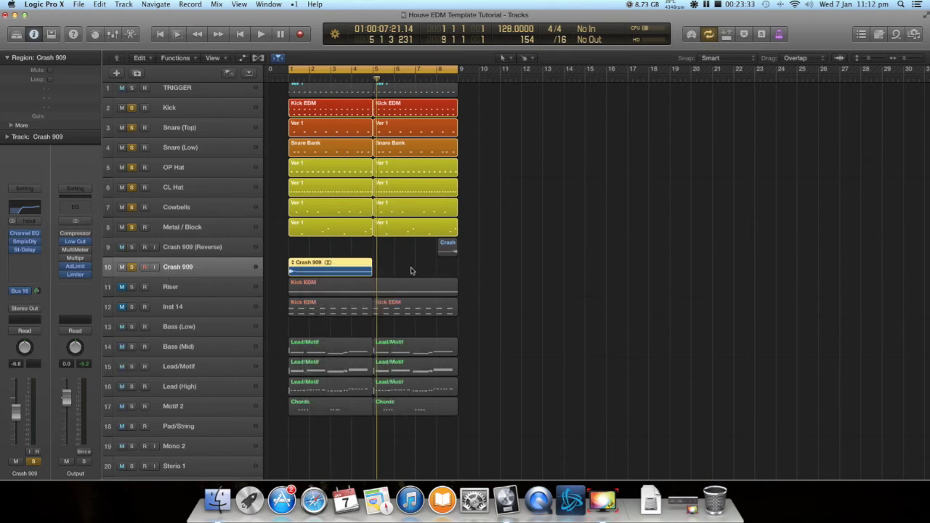
# Set up an audio export of the Crash 909 region with Include Audio Tail and Add resulting files to Audio Bin enabled, then cancel it
pyautogui.rightClick(339, 270)
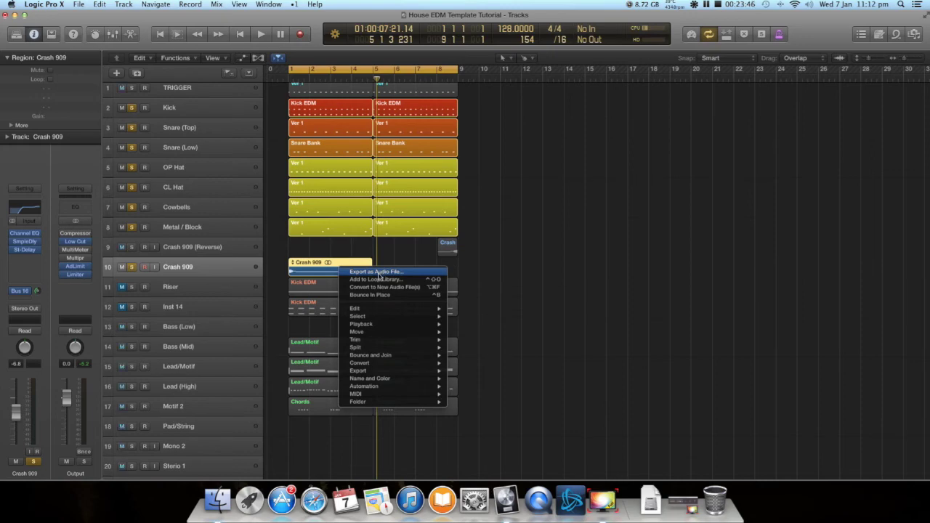
pyautogui.click(378, 273)
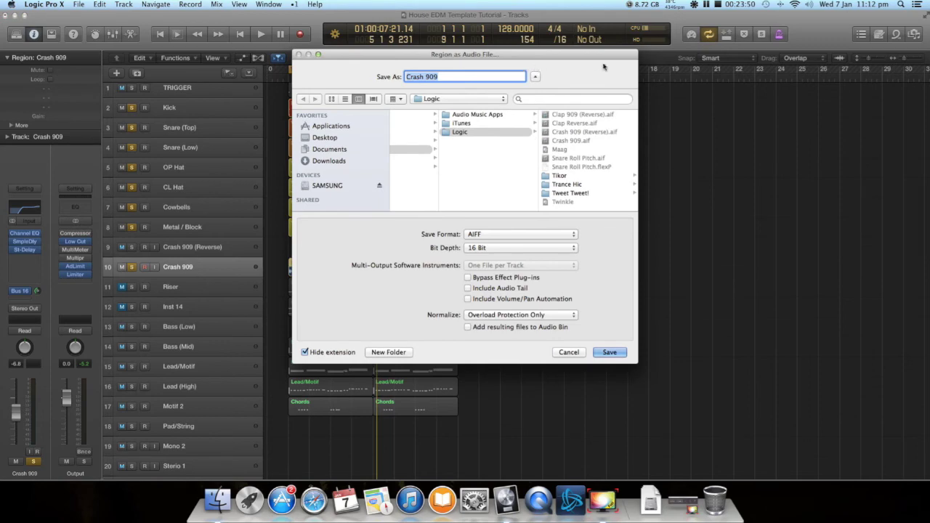
pyautogui.moveTo(581, 56); pyautogui.dragTo(791, 60)
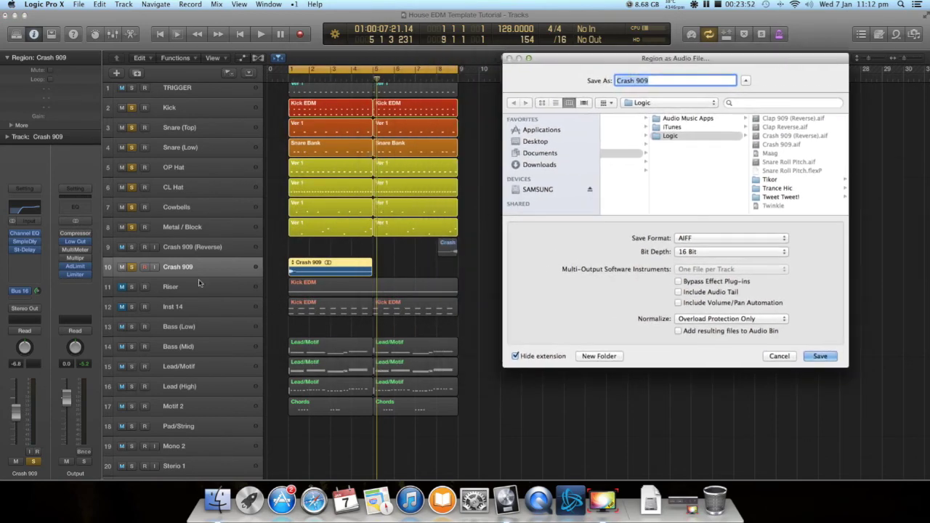
pyautogui.click(665, 80)
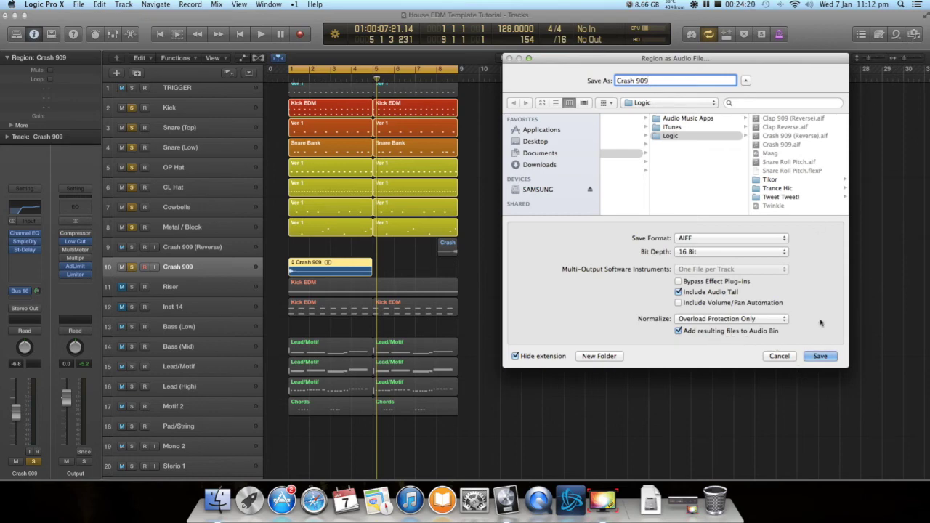
pyautogui.click(785, 358)
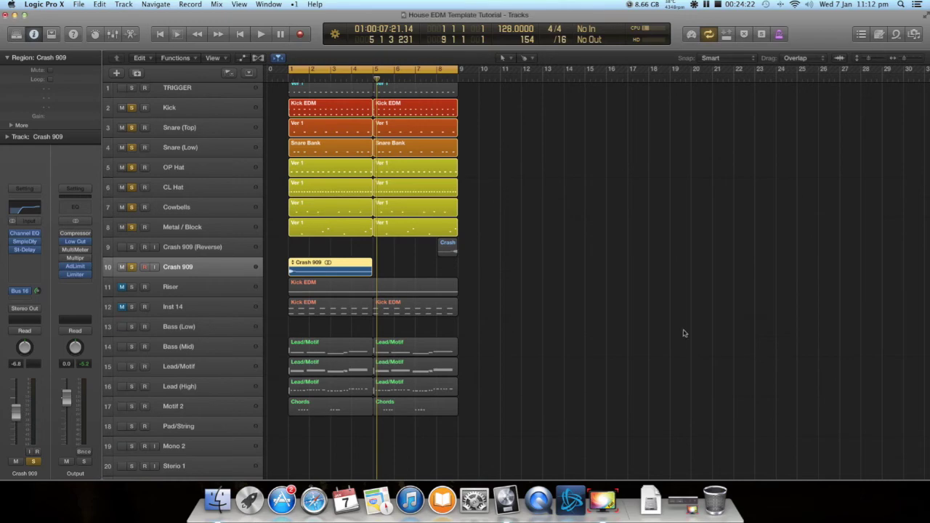
# Show the project's audio files, widen the name column, and select the Crash 909 (Reverse) audio
pyautogui.click(915, 35)
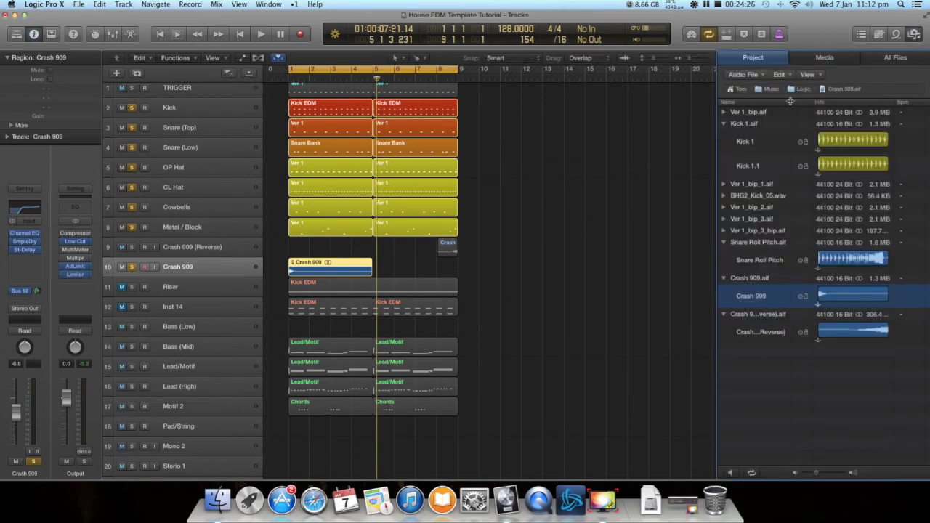
pyautogui.moveTo(791, 102); pyautogui.dragTo(825, 105)
pyautogui.click(767, 333)
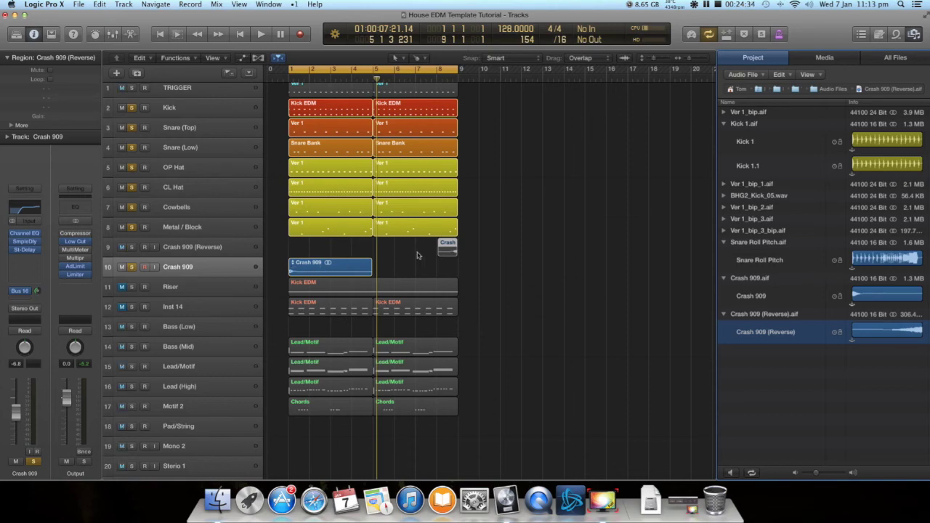
# Open the Crash 909 region in the audio editor to examine its waveform, then deselect the region
pyautogui.click(340, 271)
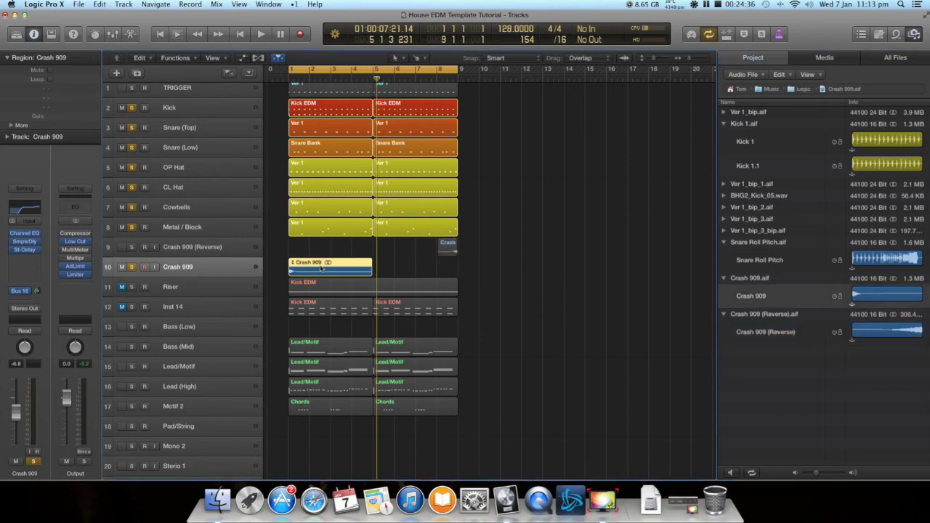
pyautogui.doubleClick(325, 271)
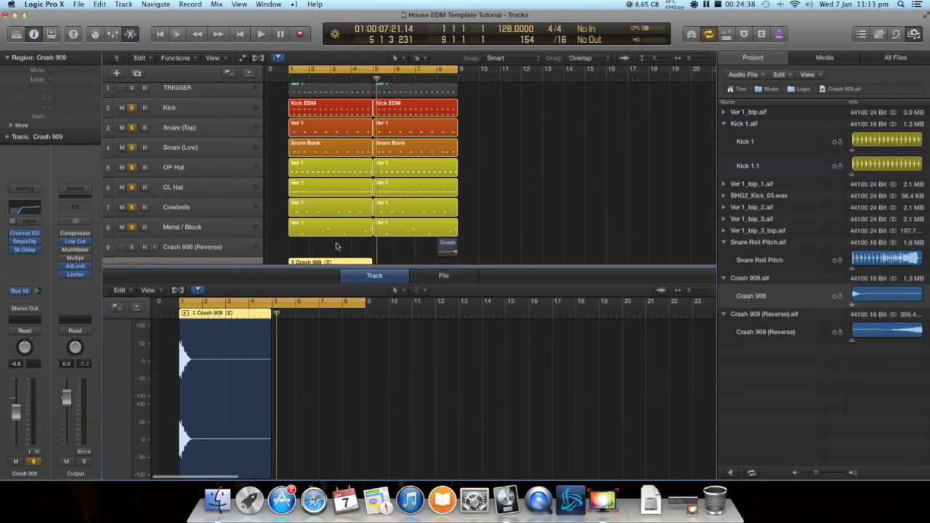
pyautogui.scroll(-2, 336, 243)
pyautogui.scroll(-1, 334, 233)
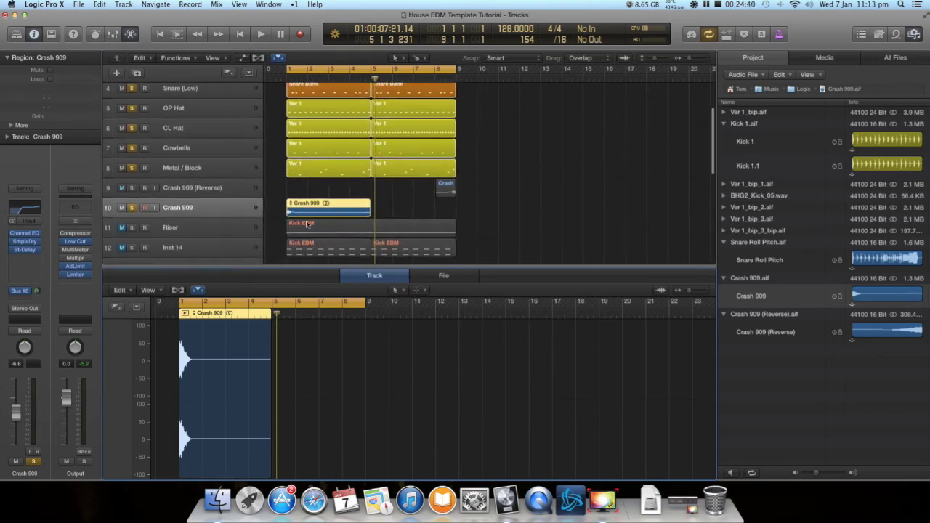
pyautogui.click(395, 203)
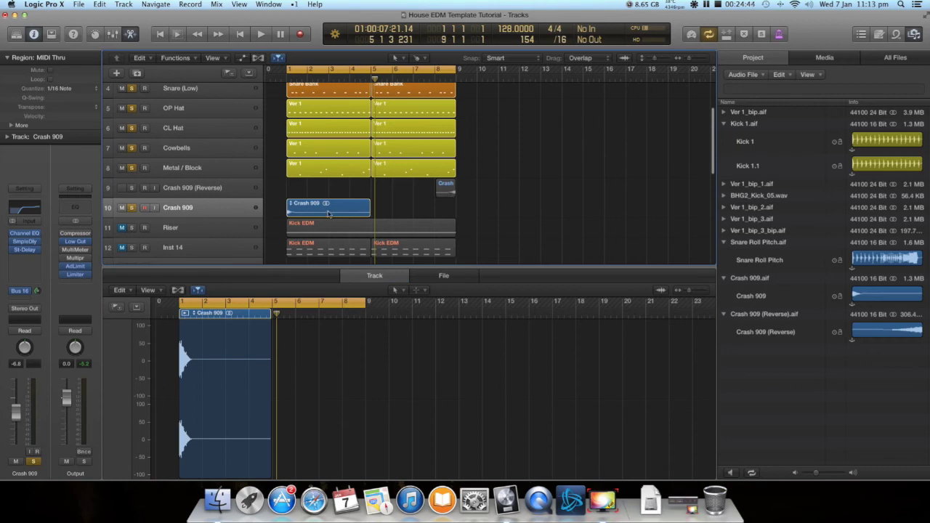
# Select the Crash 909 (Reverse) region and display its waveform in the audio file editor
pyautogui.click(442, 187)
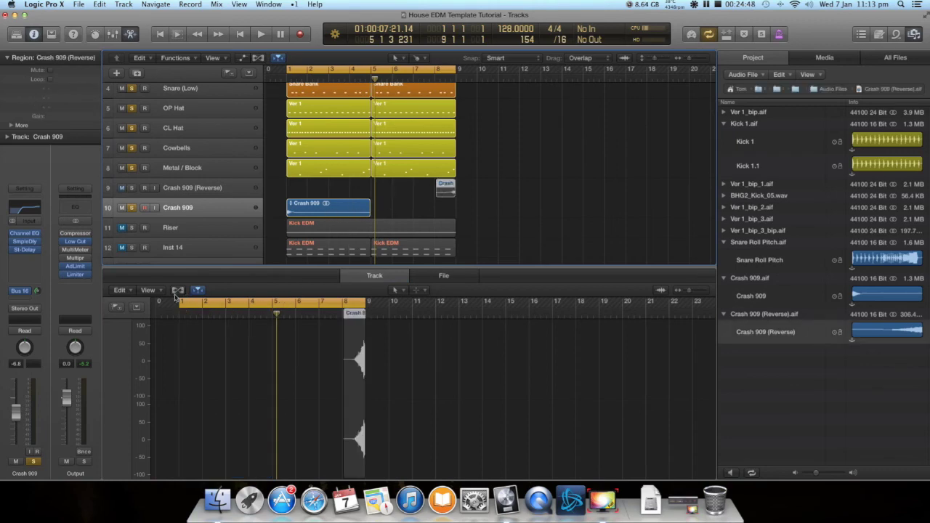
pyautogui.click(459, 192)
pyautogui.click(445, 190)
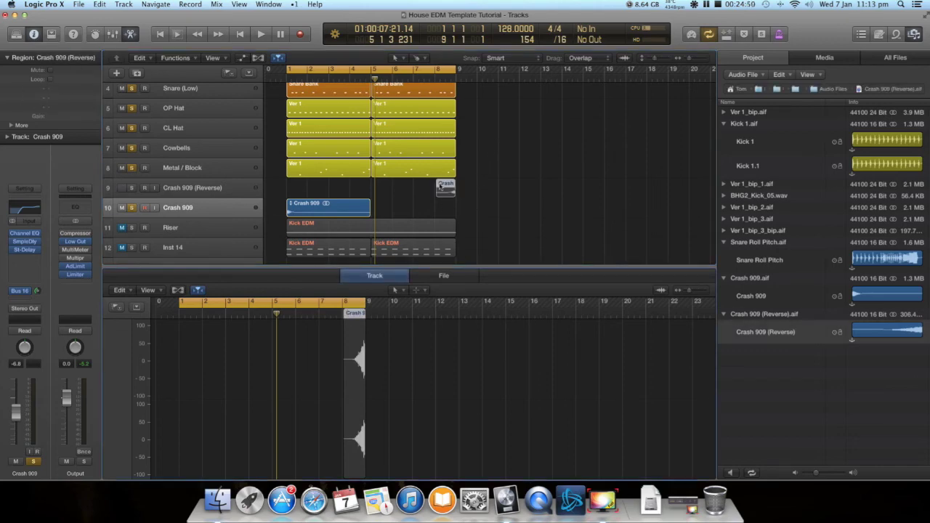
pyautogui.click(432, 279)
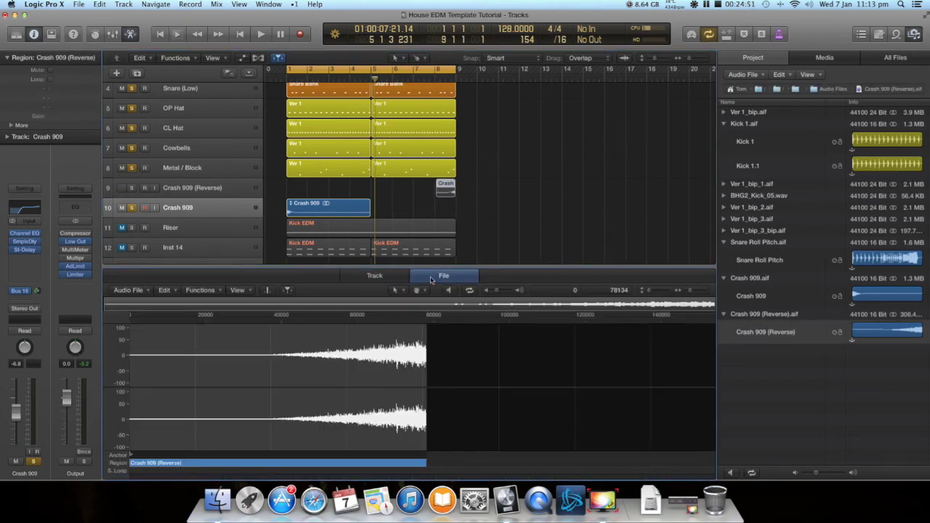
# Demonstrate the Reverse function on the Crash 909 (Reverse) audio file, and apply it again to return to the original direction
pyautogui.click(200, 290)
pyautogui.click(217, 355)
pyautogui.click(200, 290)
pyautogui.click(218, 354)
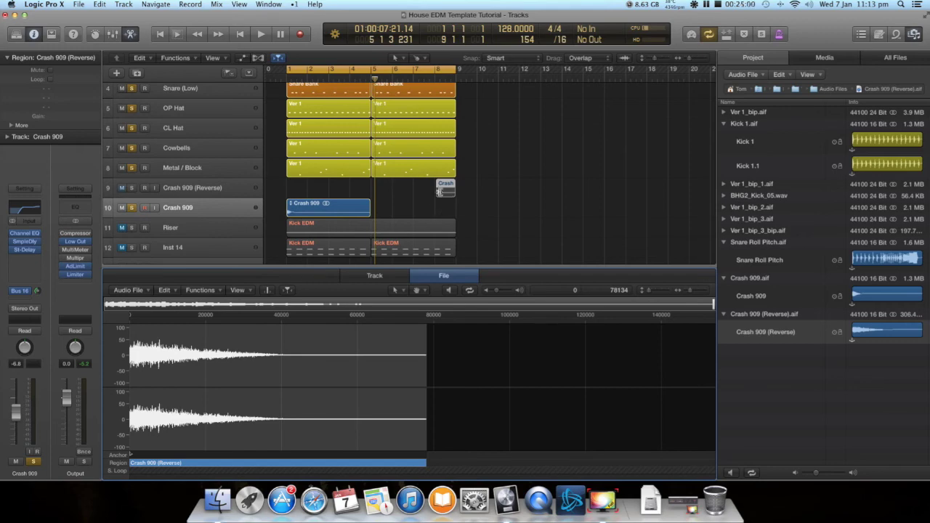
pyautogui.click(215, 292)
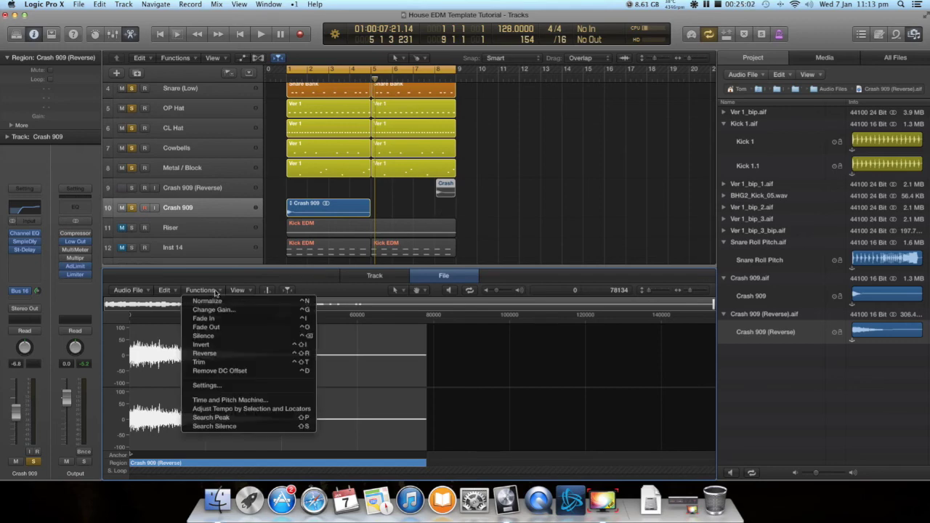
pyautogui.click(211, 353)
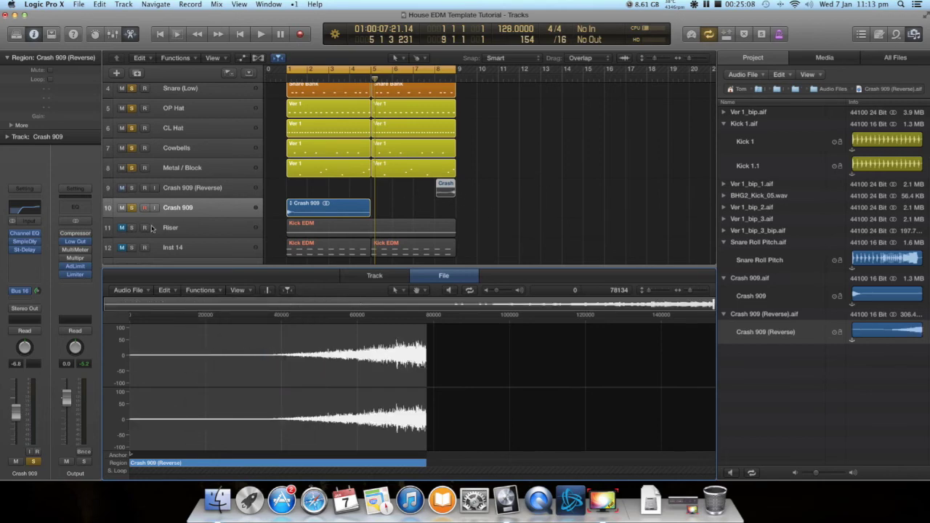
# Set the active smcFanControl setting to Cooling
pyautogui.click(674, 6)
pyautogui.moveTo(727, 44)
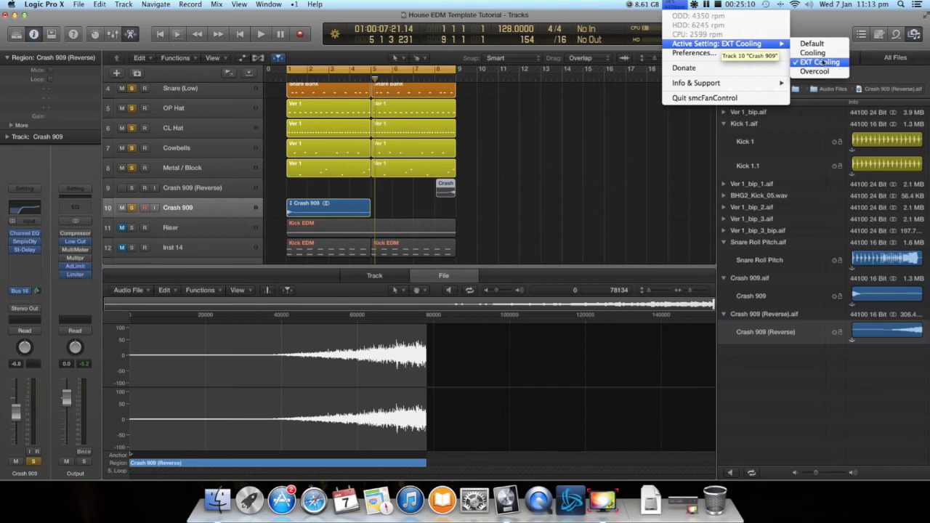
pyautogui.click(821, 54)
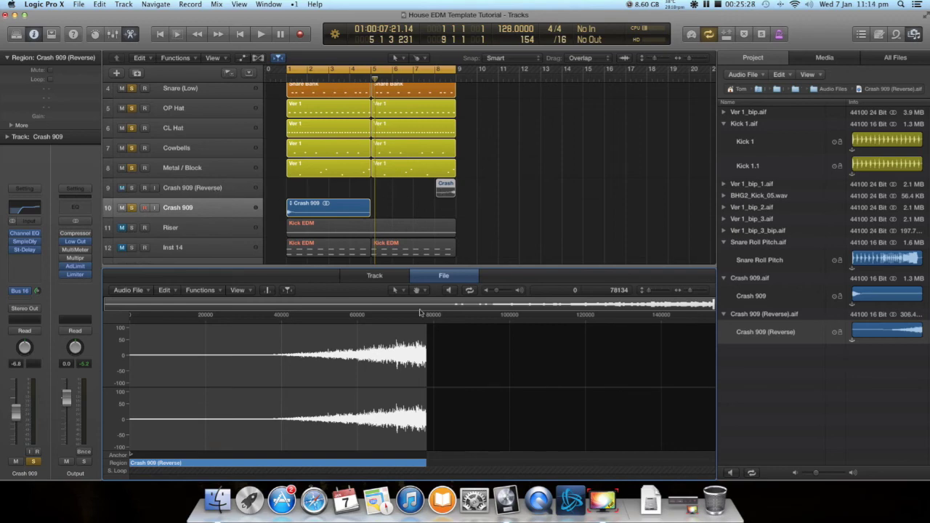
# Solo and select the Crash 909 (Reverse) track, then hide the audio editor and the project's audio file list
pyautogui.click(200, 290)
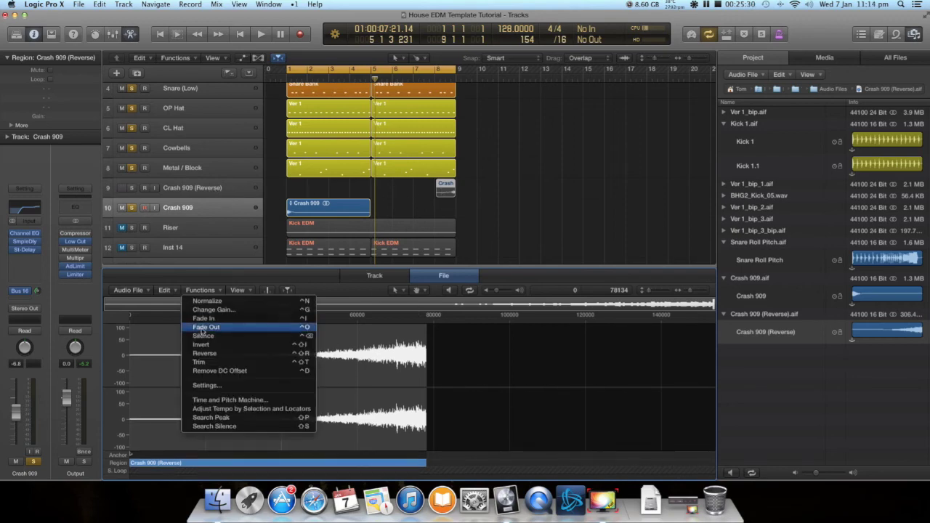
pyautogui.click(236, 200)
pyautogui.click(133, 191)
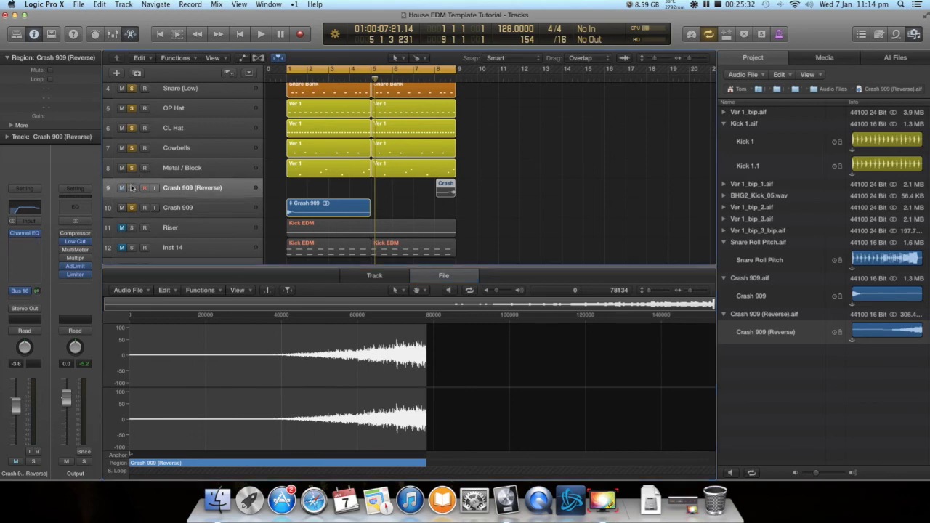
pyautogui.click(132, 189)
pyautogui.hscroll(-1, 224, 174)
pyautogui.click(204, 213)
pyautogui.click(203, 190)
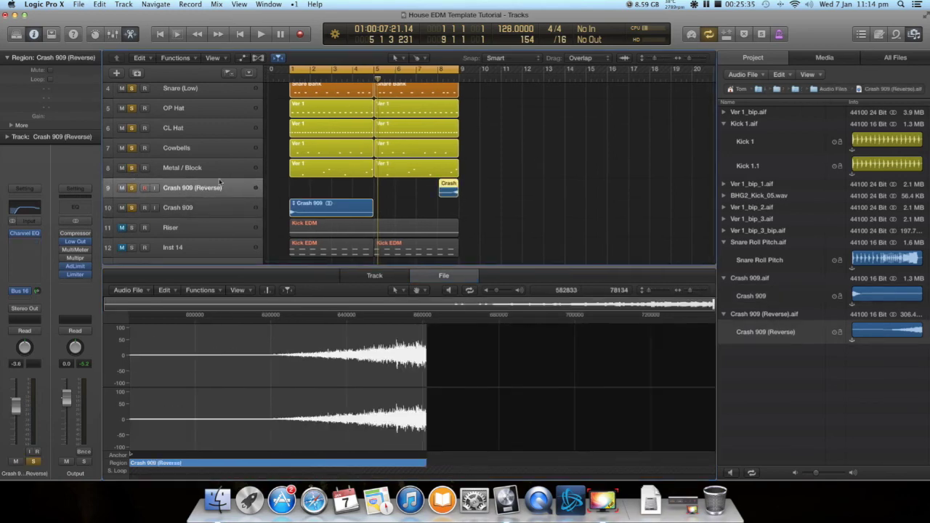
pyautogui.click(131, 36)
pyautogui.click(917, 34)
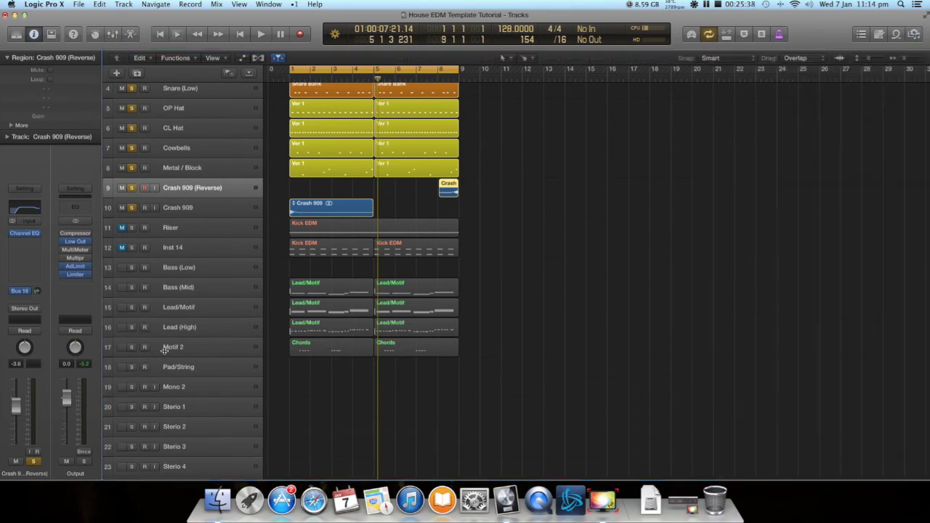
# Open the Channel EQ on Crash 909 (Reverse) and examine its low cut and high shelf
pyautogui.scroll(1, 175, 214)
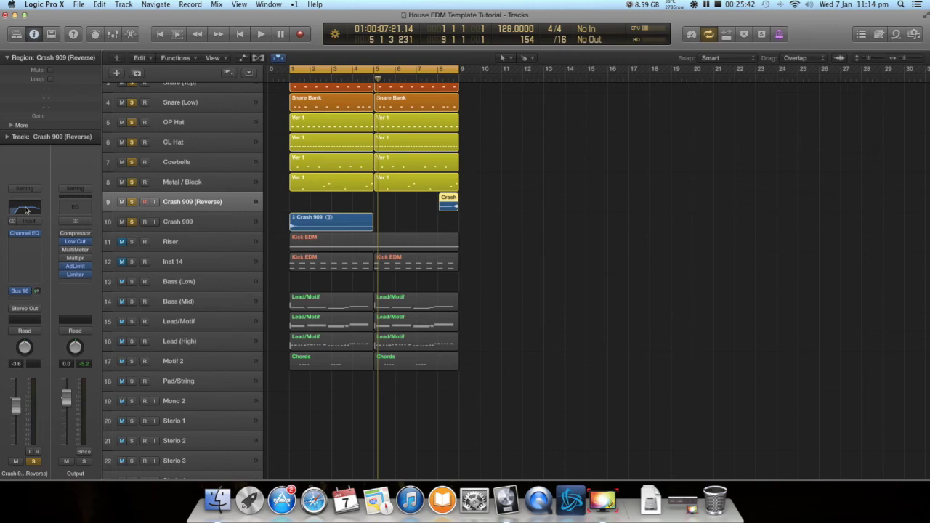
pyautogui.click(26, 210)
pyautogui.moveTo(218, 41); pyautogui.dragTo(638, 39)
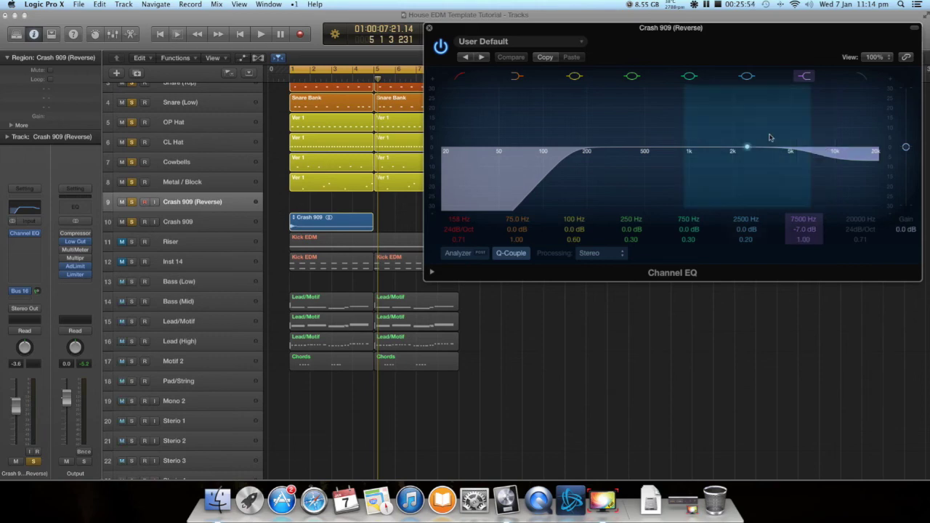
pyautogui.moveTo(682, 33); pyautogui.dragTo(676, 39)
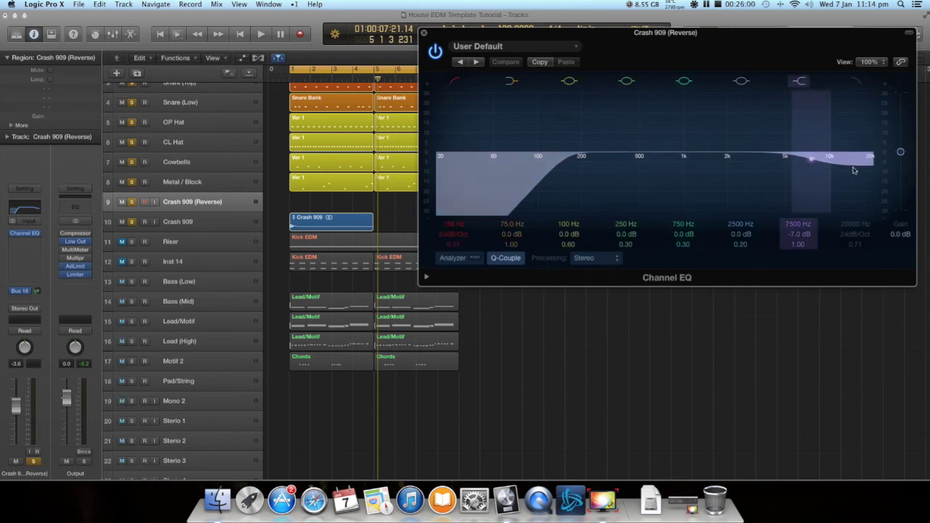
# Compare the Crash 909 track's Channel EQ with the reversed crash's EQ, then close both plug-in windows
pyautogui.click(195, 222)
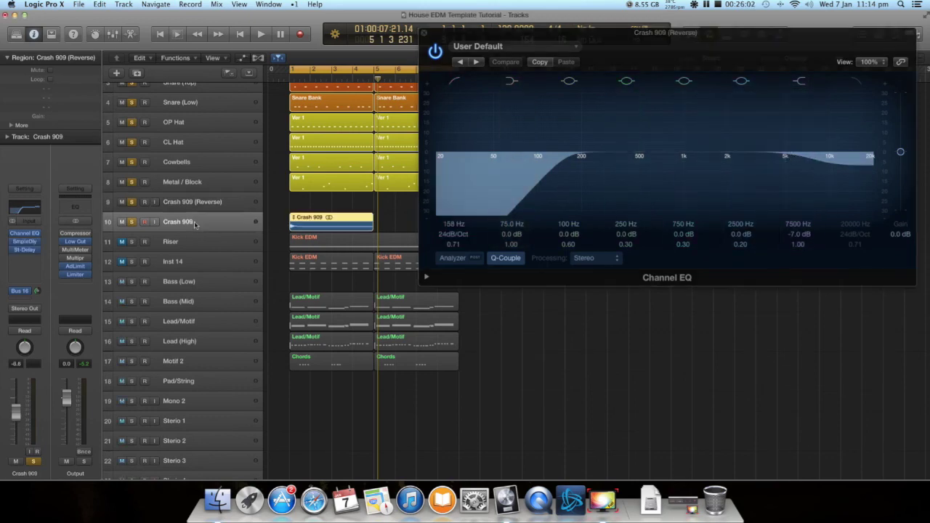
pyautogui.click(29, 209)
pyautogui.moveTo(327, 48); pyautogui.dragTo(351, 37)
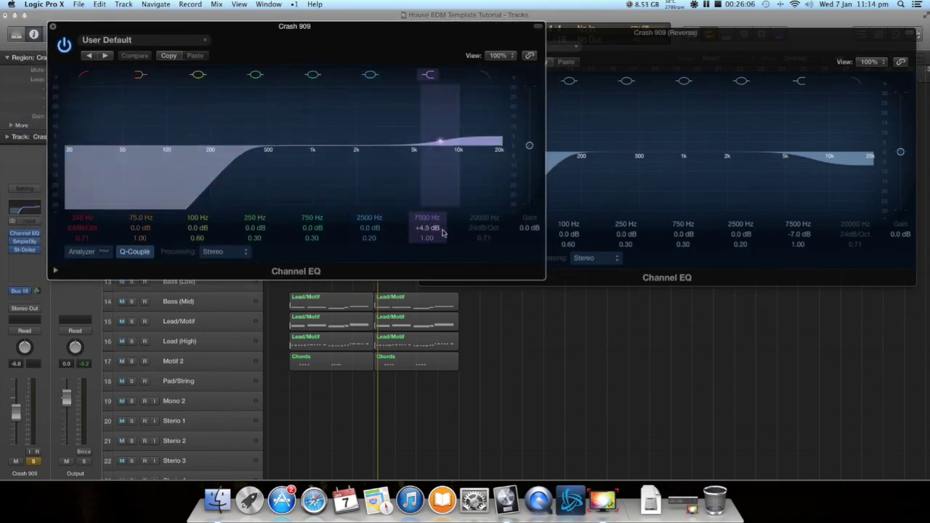
pyautogui.click(52, 29)
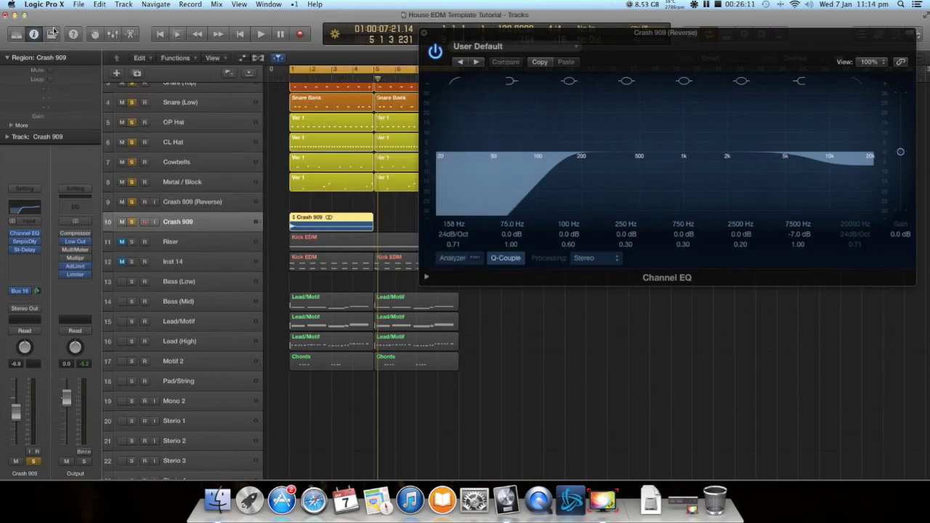
pyautogui.click(424, 34)
# Inspect the Space Designer reverb on the Bus 16 send of Crash 909 (Reverse), then close it
pyautogui.click(199, 205)
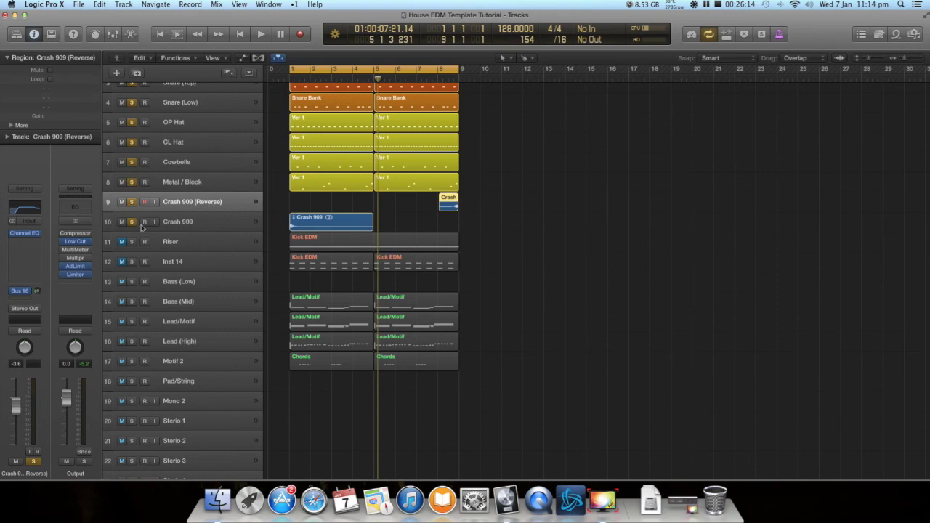
pyautogui.click(24, 291)
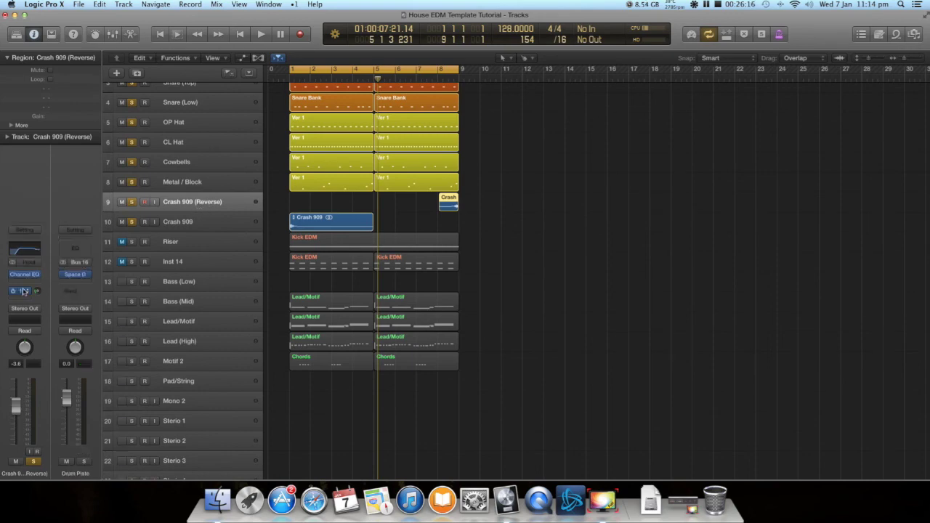
pyautogui.click(75, 274)
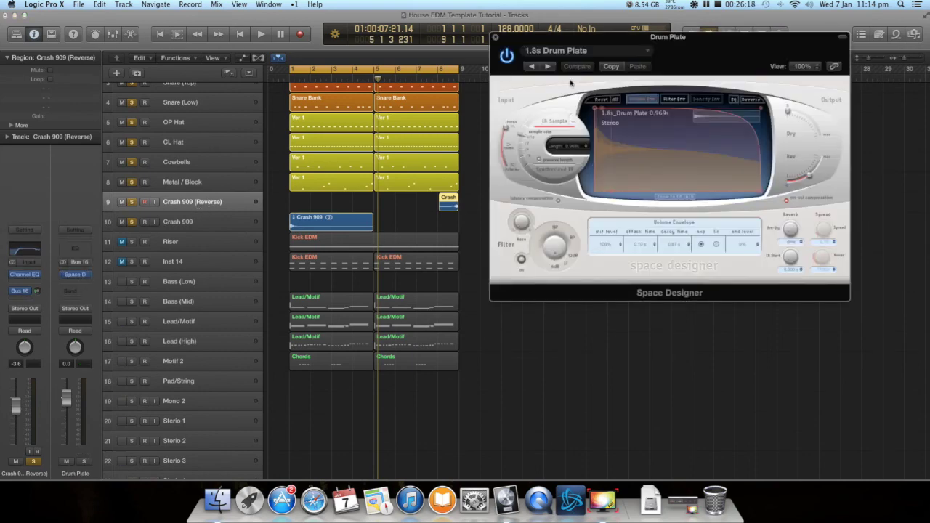
pyautogui.click(495, 37)
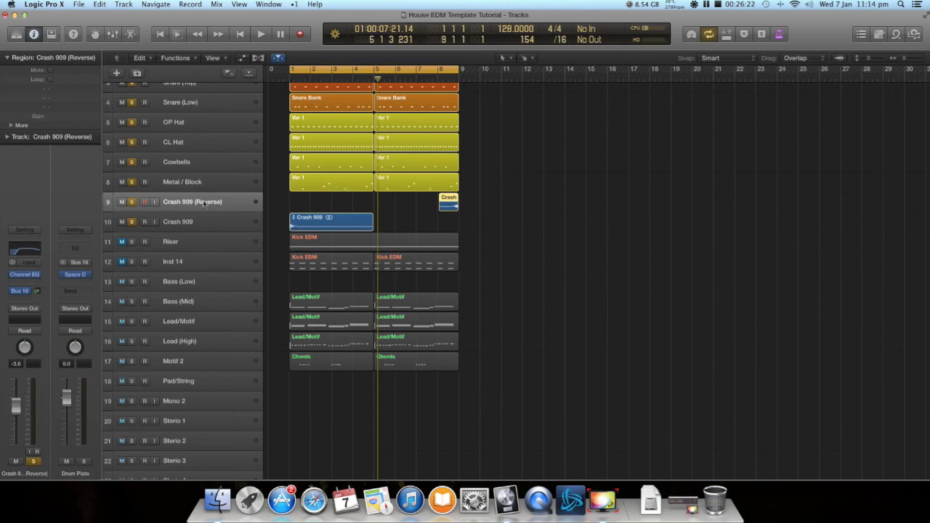
# Compare the channel strip effects of Crash 909 and Crash 909 (Reverse), ending with Crash 909 selected
pyautogui.click(201, 220)
pyautogui.click(200, 208)
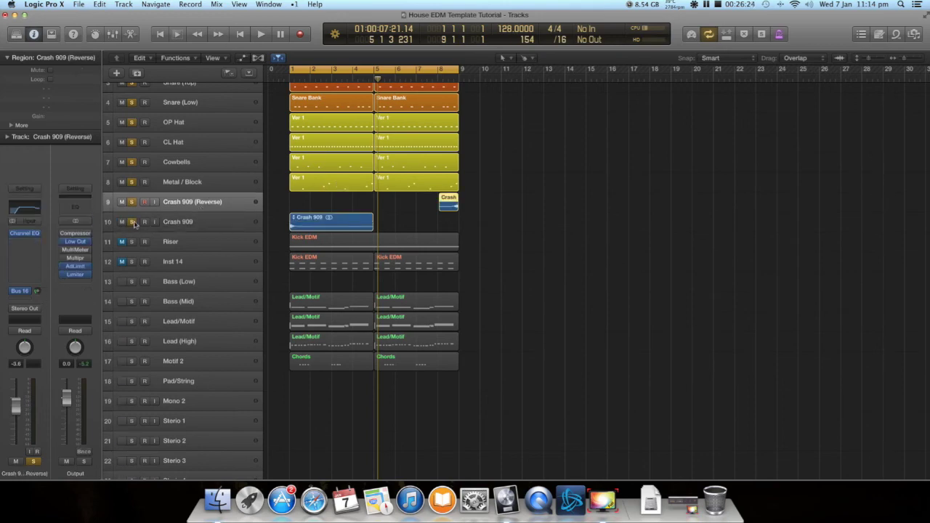
pyautogui.click(215, 222)
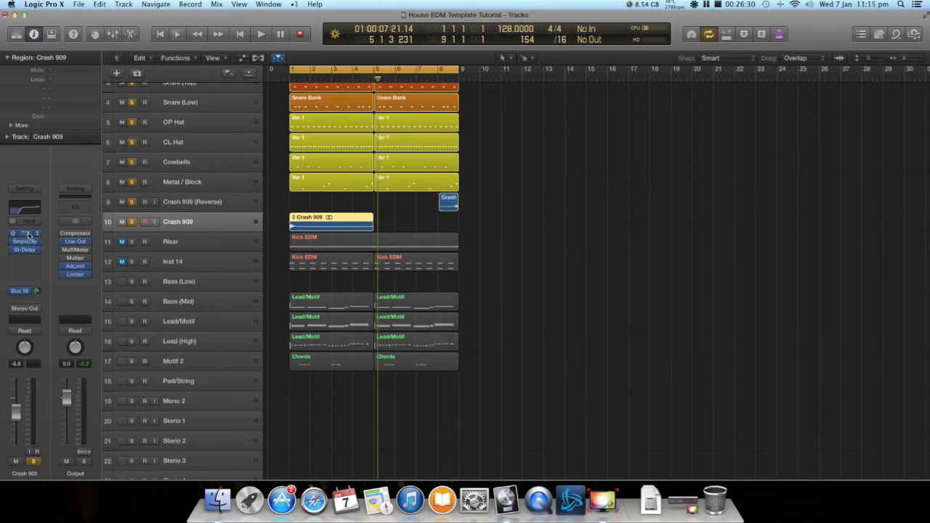
# Inspect the Channel EQ and the Sample Delay on the Crash 909 track, closing each plug-in window after viewing it
pyautogui.click(25, 234)
pyautogui.click(53, 27)
pyautogui.click(26, 242)
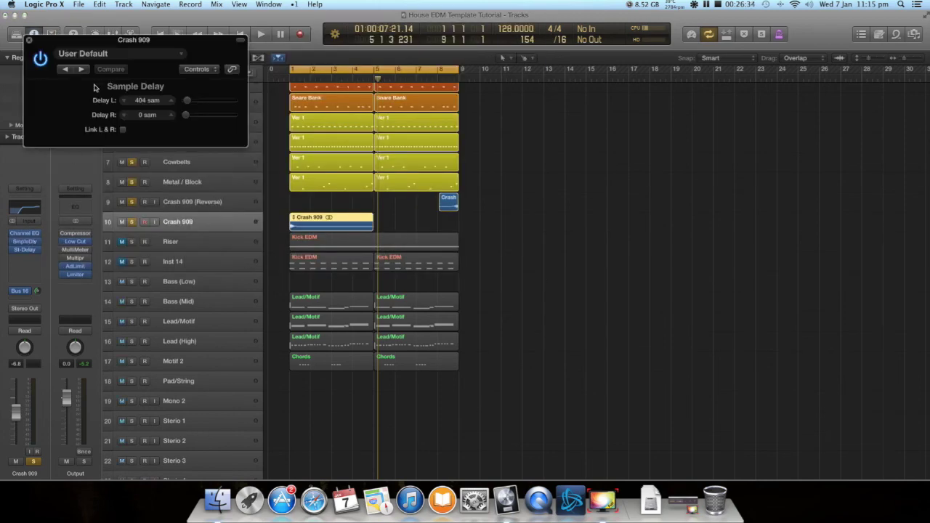
pyautogui.moveTo(124, 48); pyautogui.dragTo(583, 69)
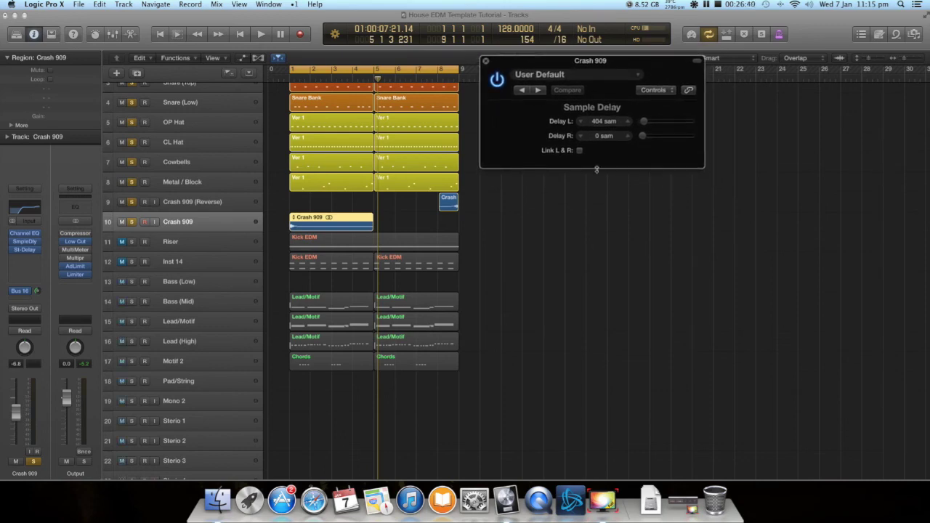
pyautogui.click(486, 61)
# Open the Stereo Delay on Crash 909 and audition the loop with the delay active and bypassed, leaving it switched on
pyautogui.click(28, 250)
pyautogui.moveTo(500, 41); pyautogui.dragTo(599, 61)
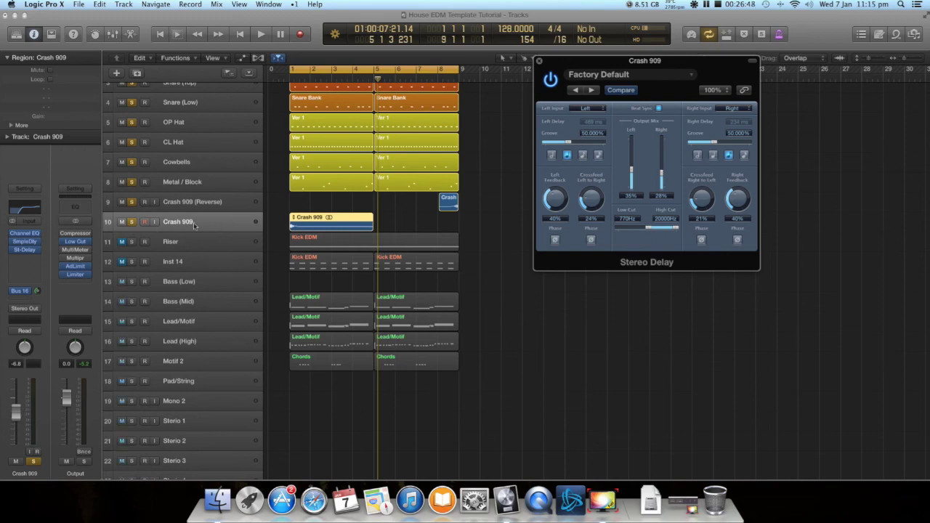
pyautogui.press('space')
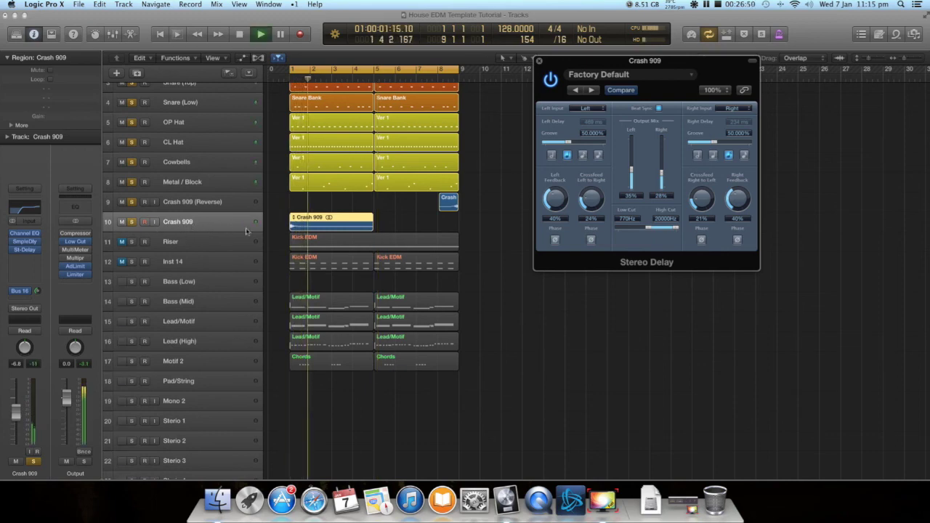
pyautogui.press('space')
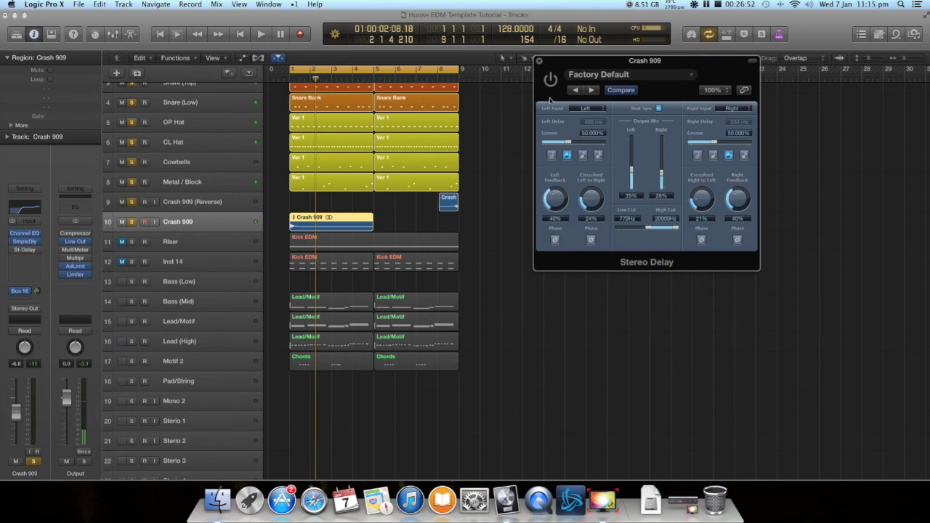
pyautogui.press('space')
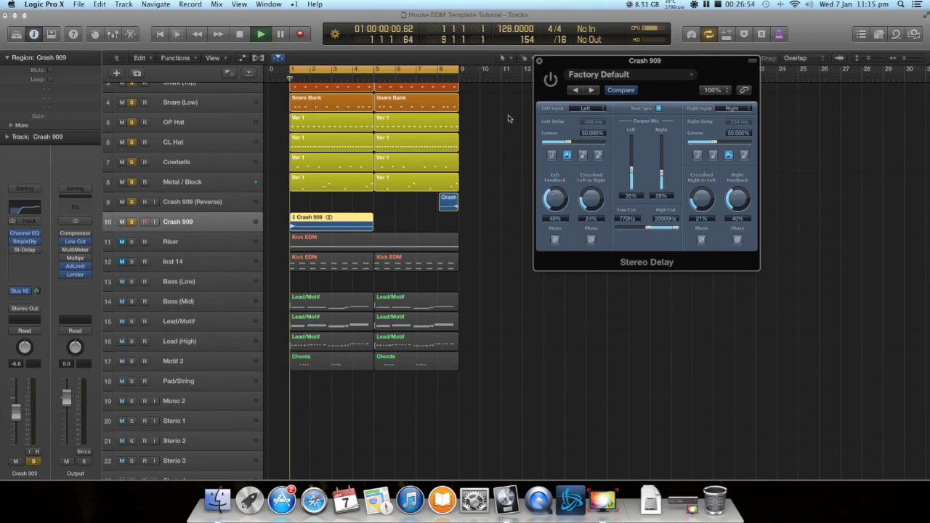
pyautogui.press('space')
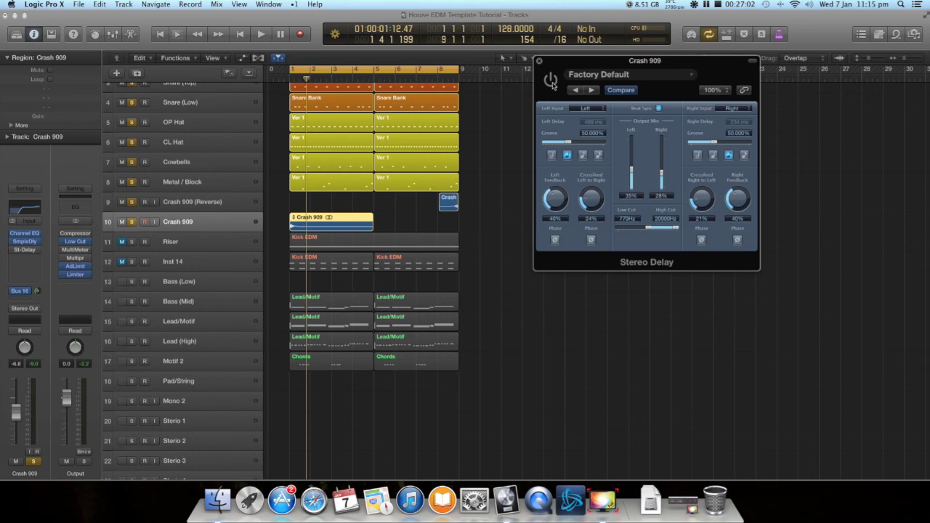
pyautogui.click(551, 80)
# Check the Bus 16 reverb send of Crash 909 against Crash 909 (Reverse), and close the Stereo Delay window
pyautogui.click(34, 293)
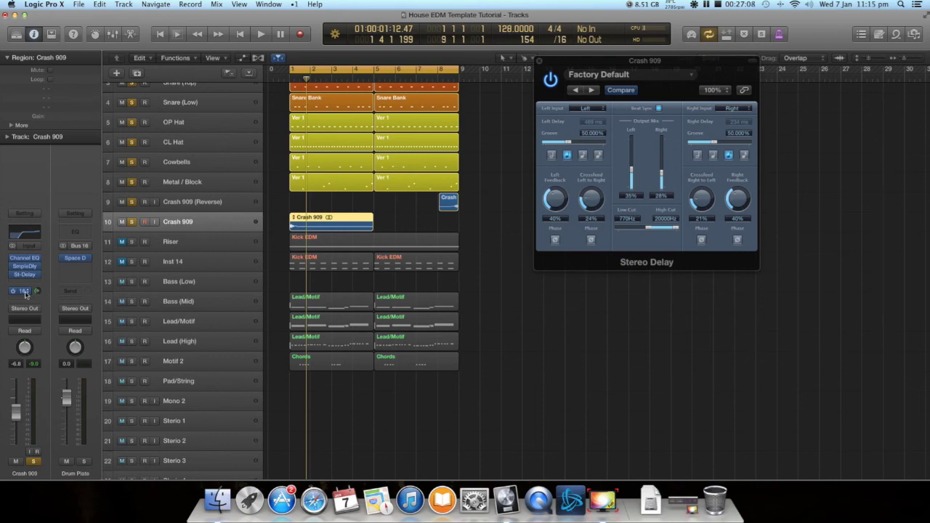
pyautogui.click(206, 206)
pyautogui.click(208, 223)
pyautogui.scroll(3, 208, 227)
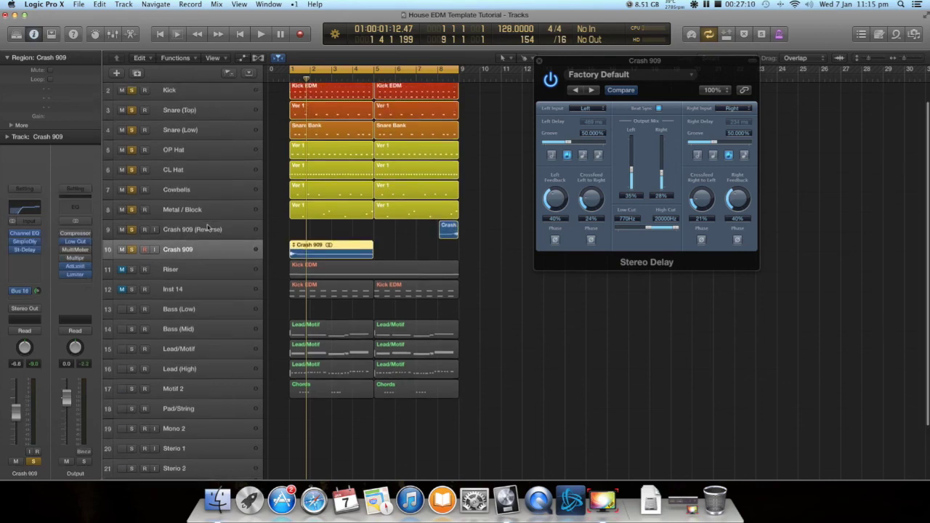
pyautogui.scroll(1, 208, 227)
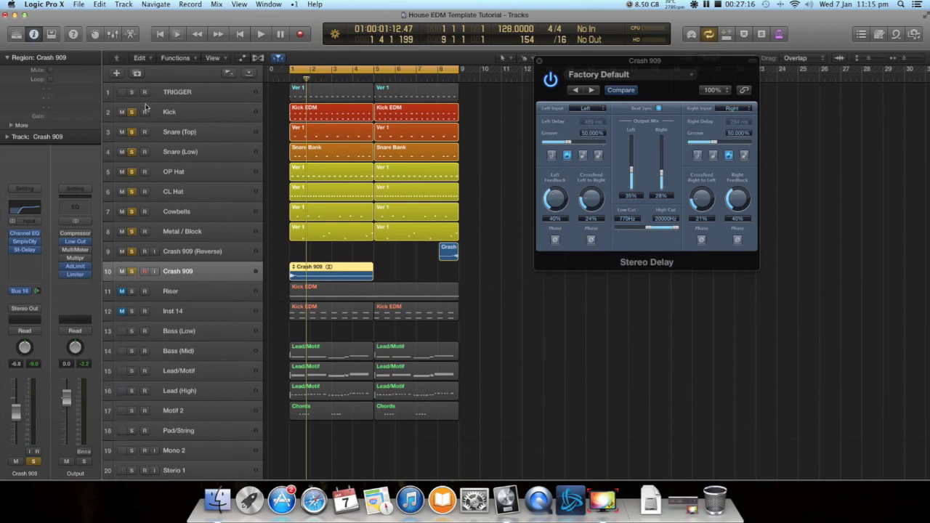
pyautogui.click(539, 61)
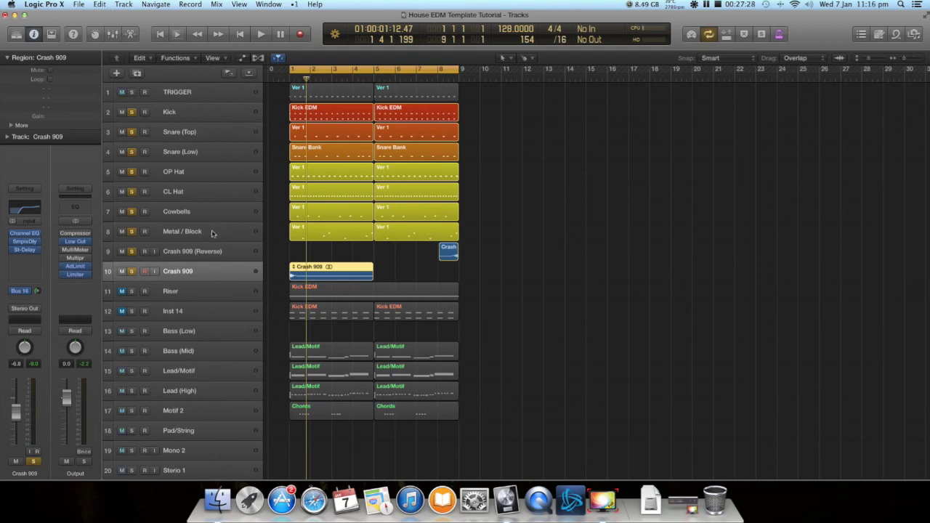
# Review the Crash 909 (Reverse), Metal / Block and Cowbells tracks in turn, ending with Cowbells selected
pyautogui.click(213, 251)
pyautogui.click(213, 231)
pyautogui.click(213, 217)
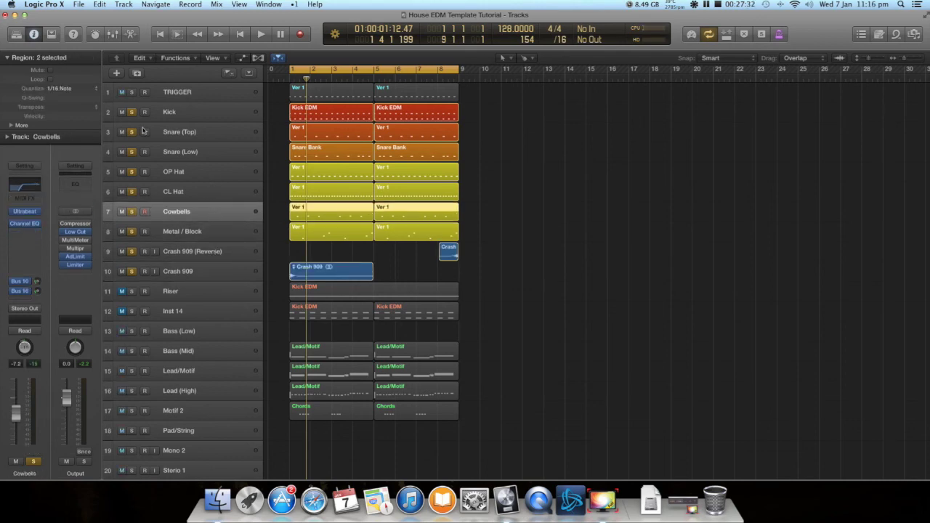
# Save the project as a template named House EDM Template Tutorial in the Project Templates folder, replacing the existing one
pyautogui.click(78, 5)
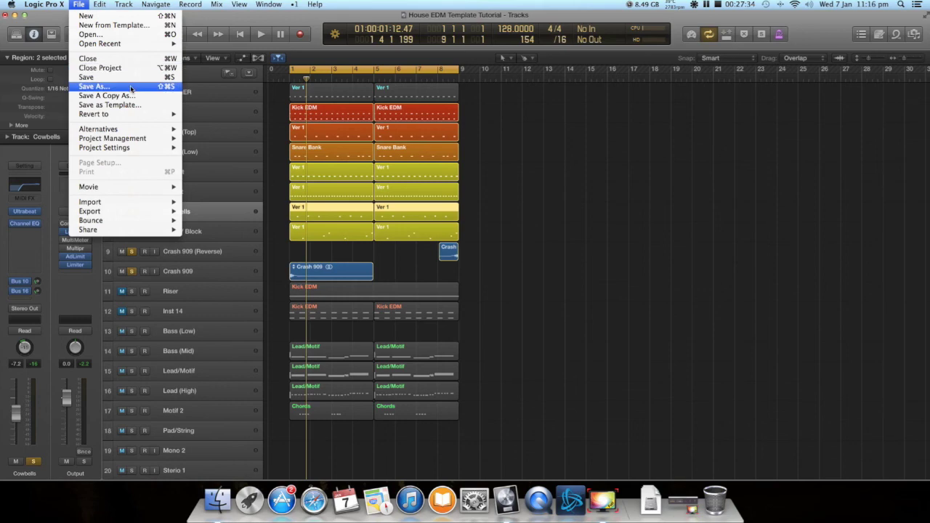
pyautogui.click(109, 105)
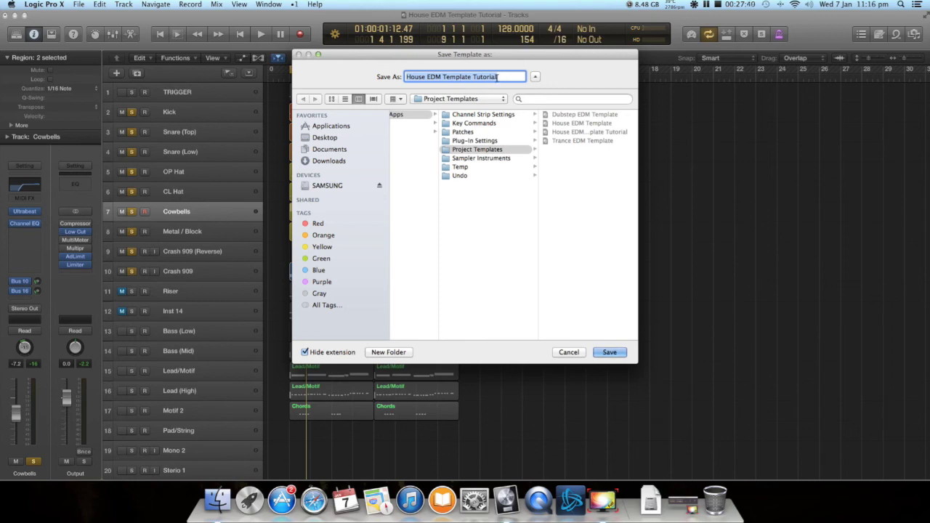
pyautogui.click(497, 77)
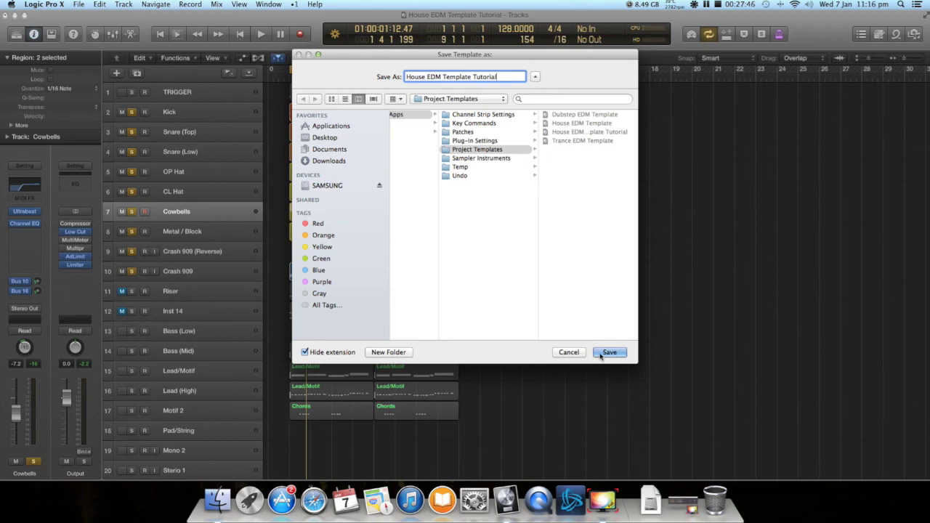
pyautogui.moveTo(560, 55); pyautogui.dragTo(759, 53)
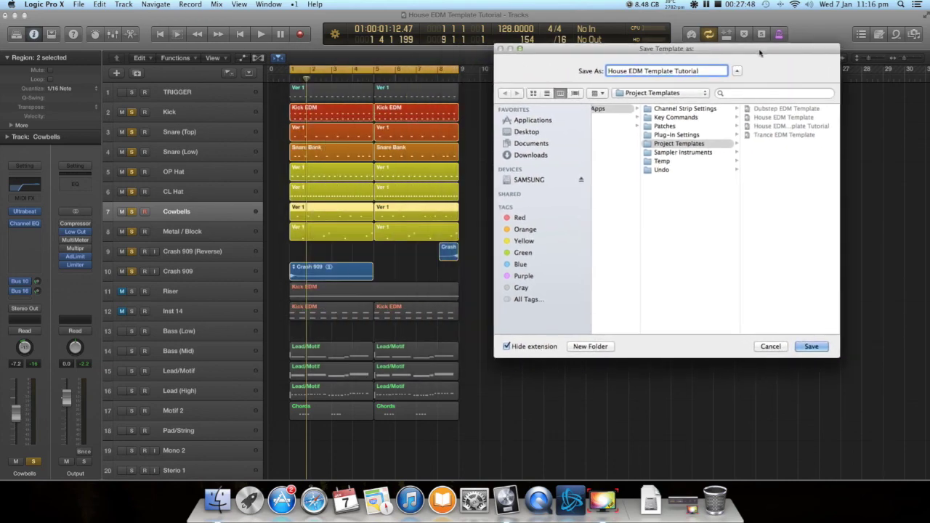
pyautogui.click(805, 346)
pyautogui.click(734, 113)
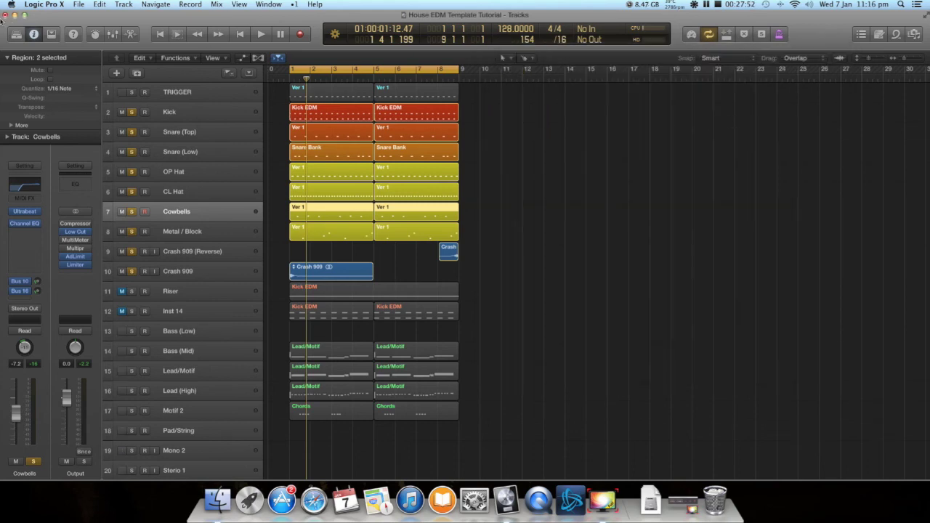
# Close the current project and bring Logic Pro X back to the front
pyautogui.click(5, 14)
pyautogui.click(416, 180)
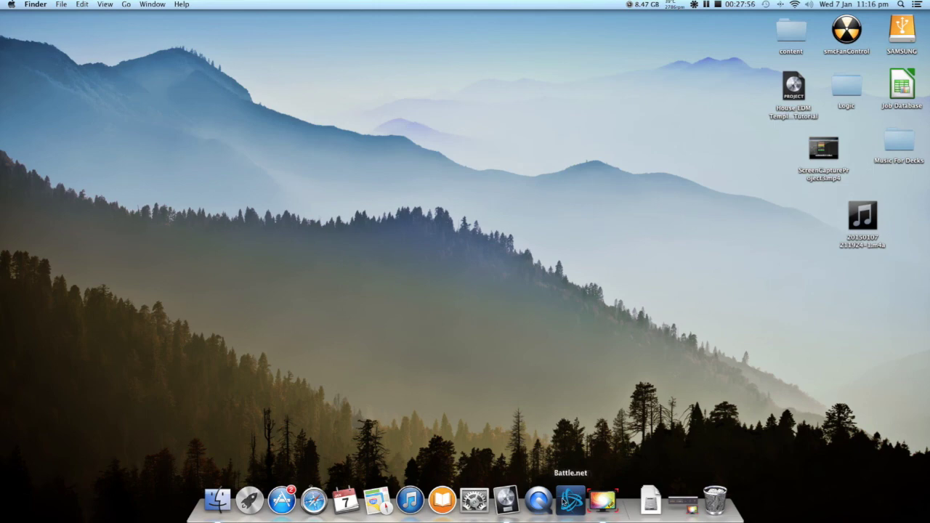
pyautogui.click(507, 500)
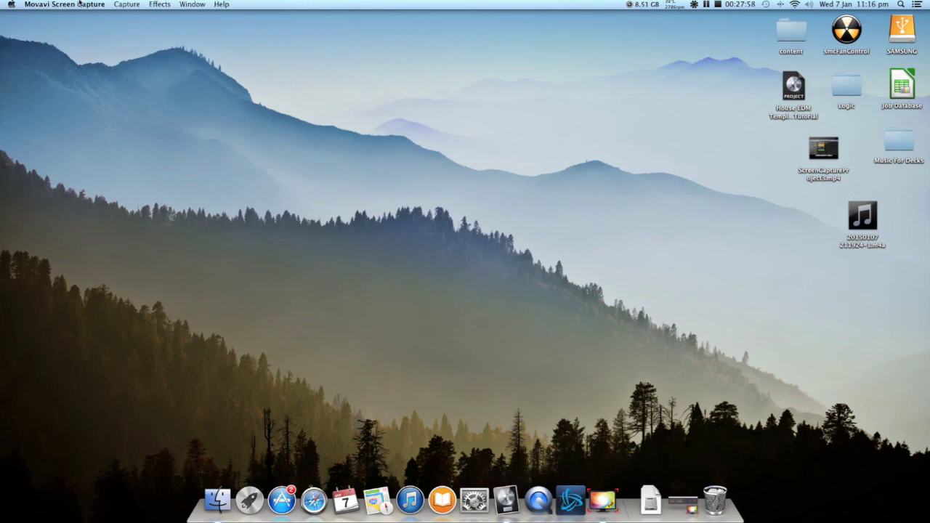
pyautogui.click(507, 500)
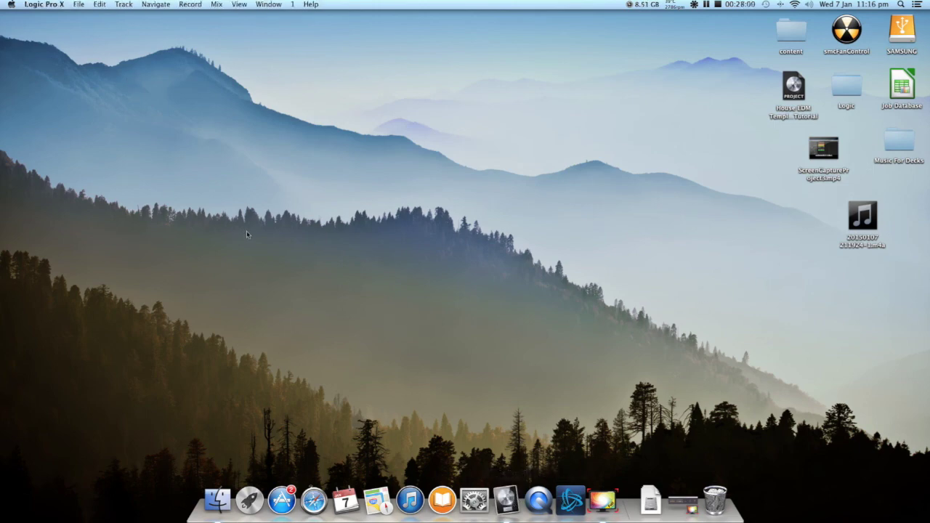
pyautogui.click(507, 500)
# Create a new project from the saved House EDM Template Tutorial in My Templates
pyautogui.click(79, 5)
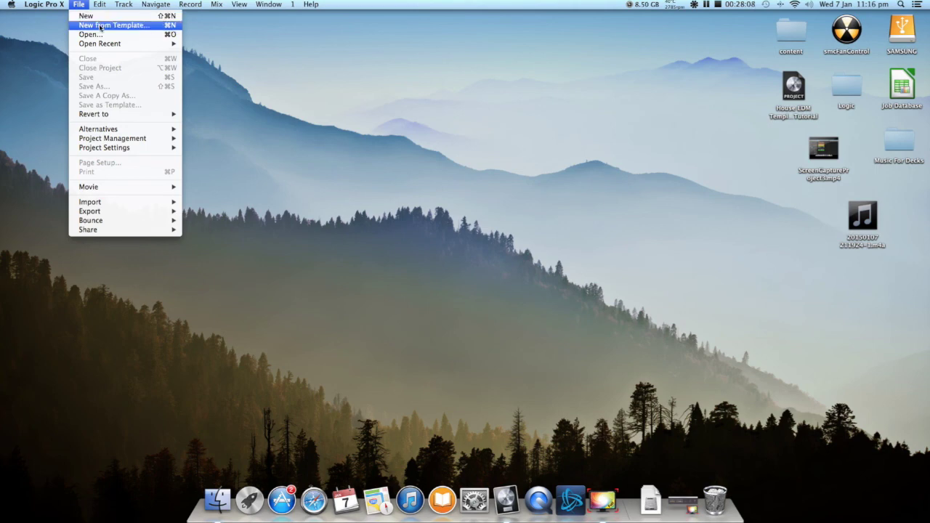
pyautogui.click(101, 26)
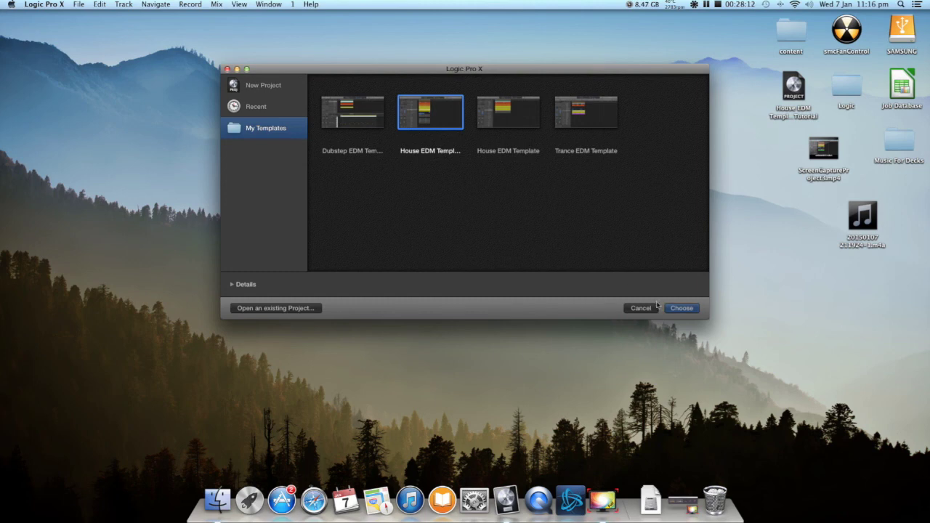
pyautogui.click(682, 308)
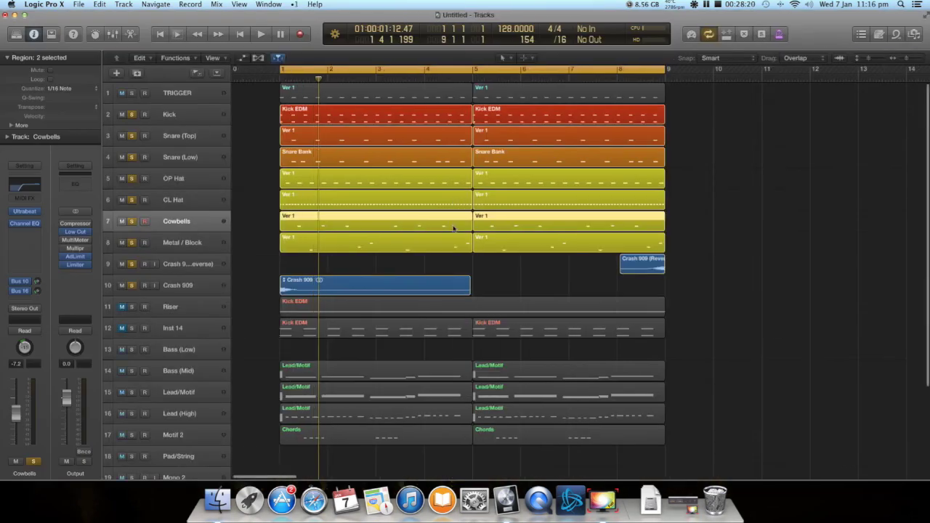
# Deselect the regions in the new project and play the opening bars to check the template
pyautogui.scroll(-5, 430, 248)
pyautogui.scroll(1, 427, 252)
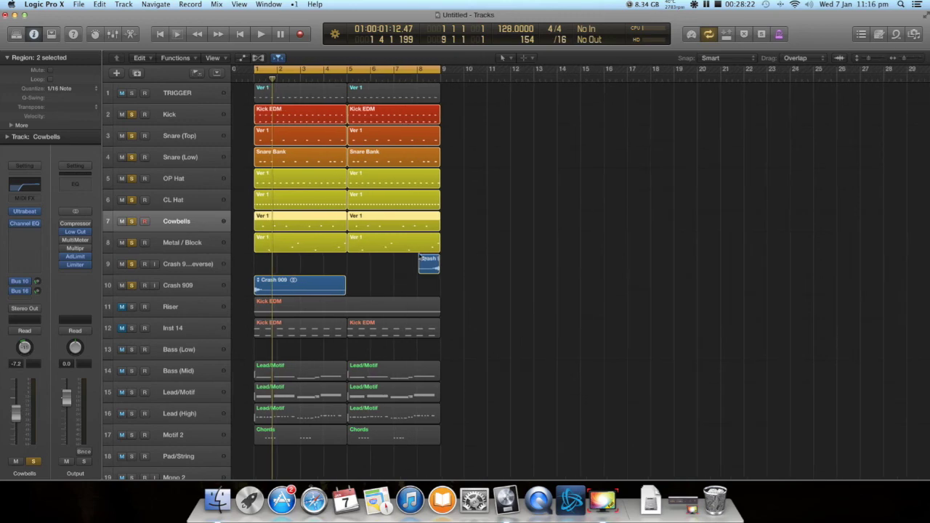
pyautogui.click(500, 254)
pyautogui.hscroll(-1, 494, 256)
pyautogui.press('space')
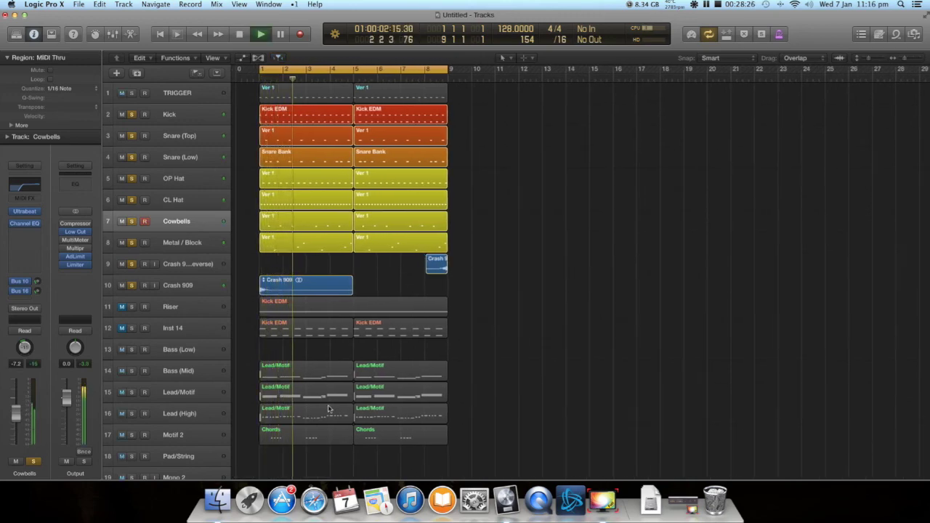
pyautogui.press('space')
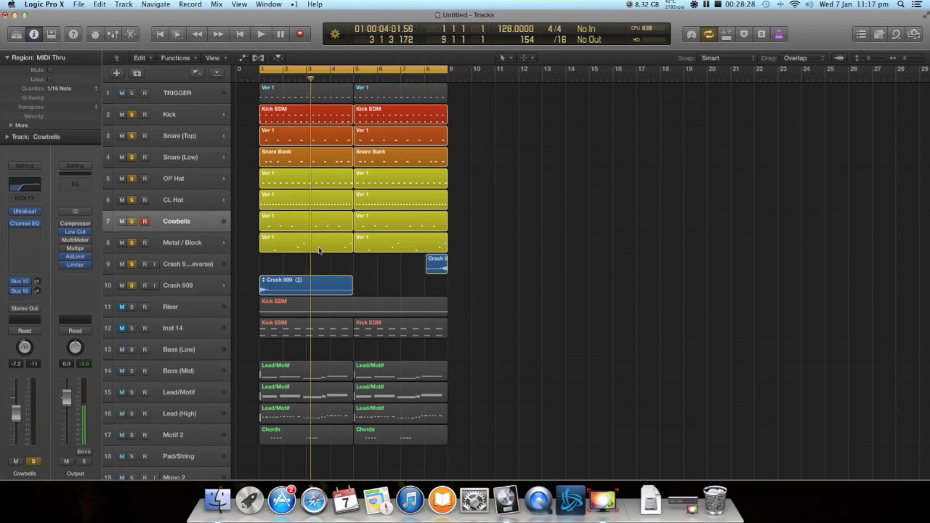